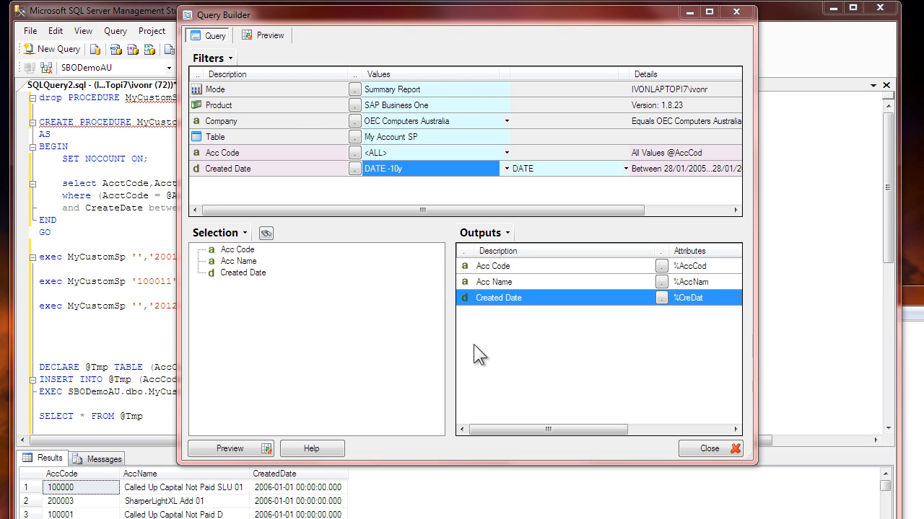
Step: Select the My Account SP custom table for the SAP Business One query
left_click(294, 106)
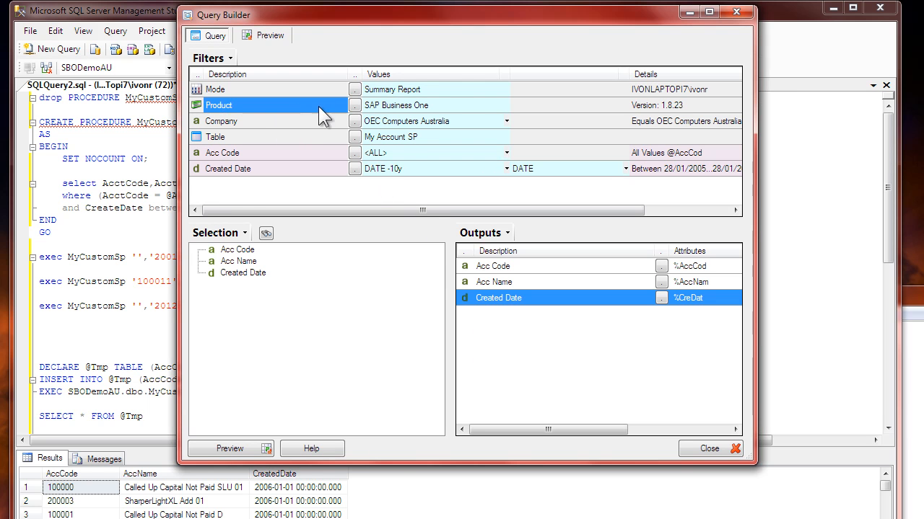
left_click(392, 106)
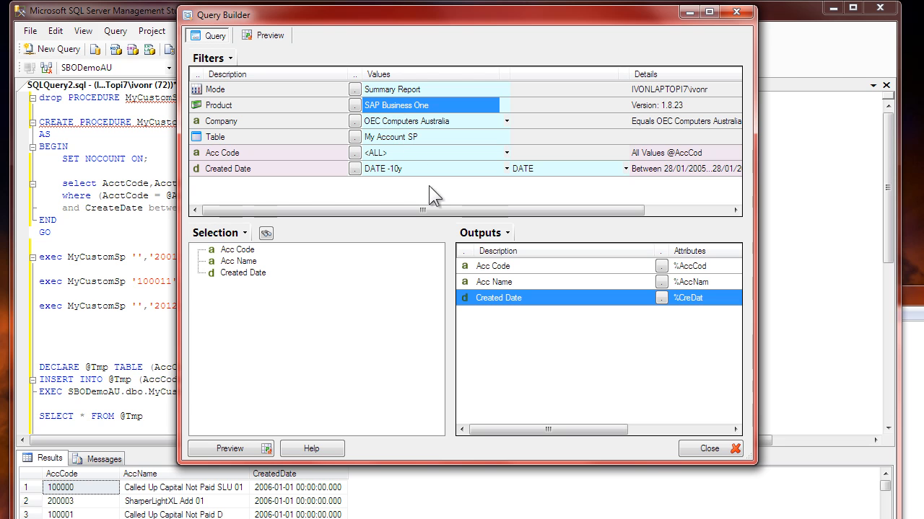
left_click(355, 137)
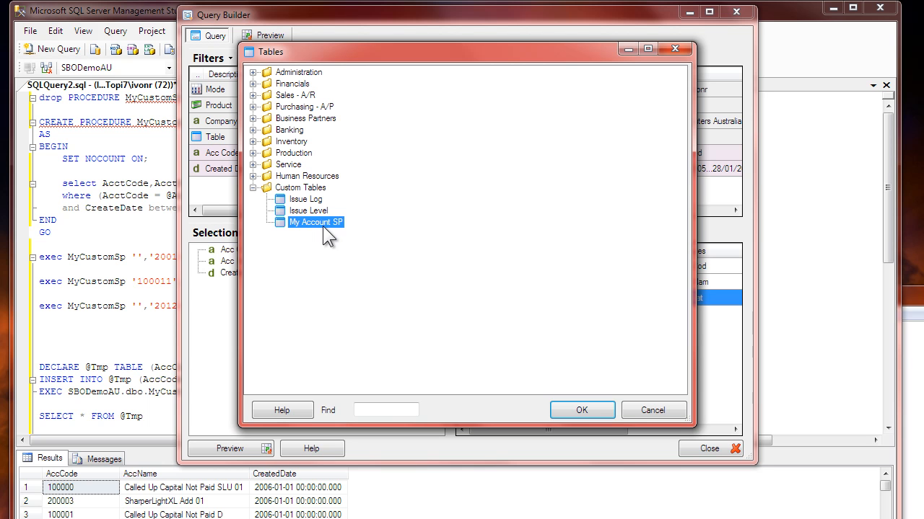
left_click(584, 406)
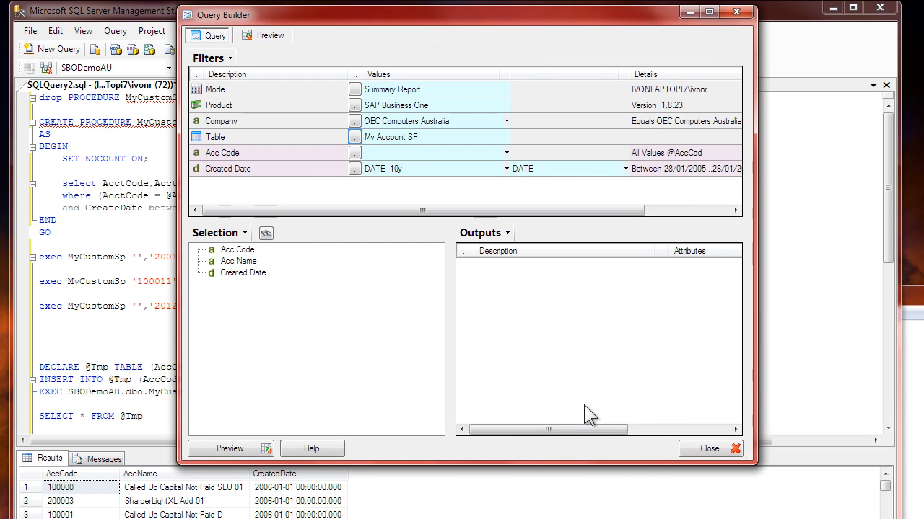
Step: Set the Acc Code filter to <ALL> while keeping the Created Date filter
left_click(239, 152)
left_click(233, 171)
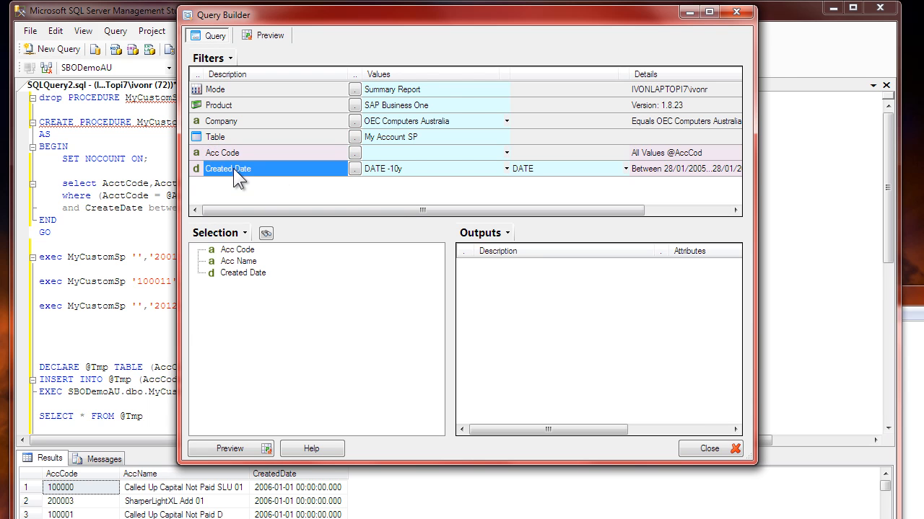
left_click(240, 152)
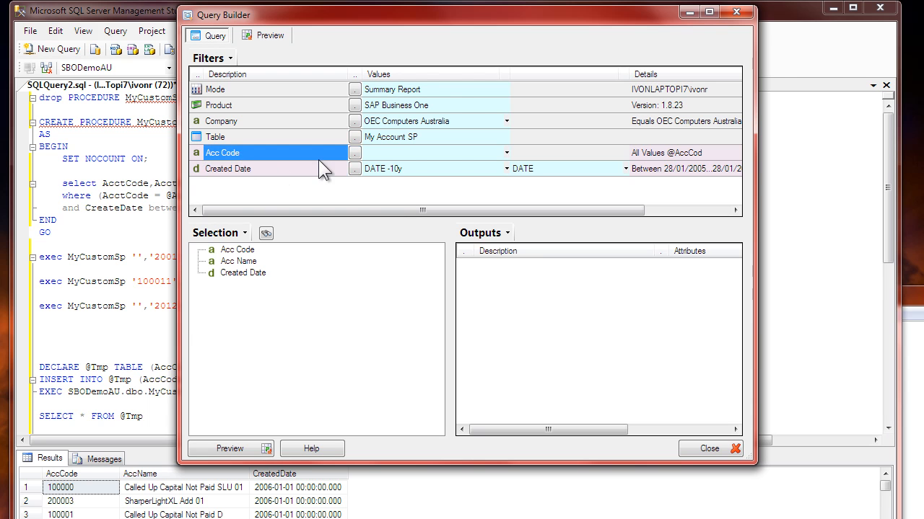
left_click(378, 153)
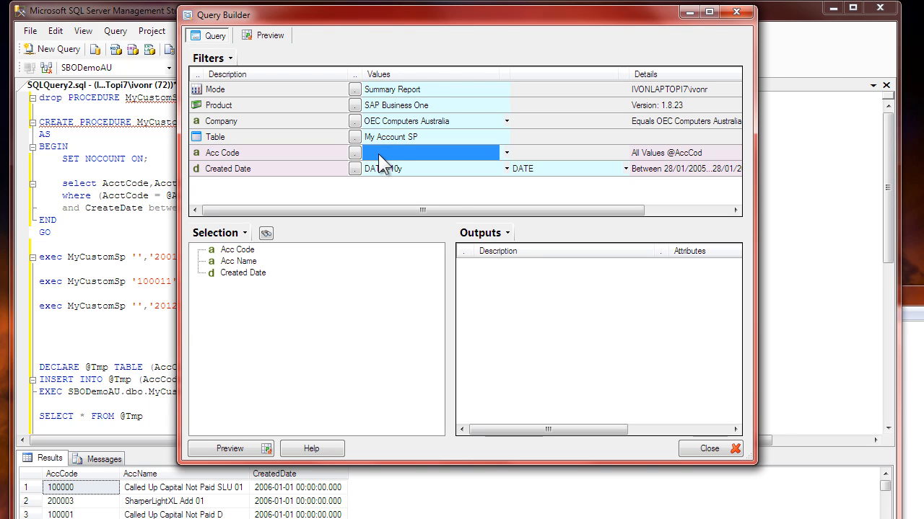
type("<ALL>")
left_click(395, 164)
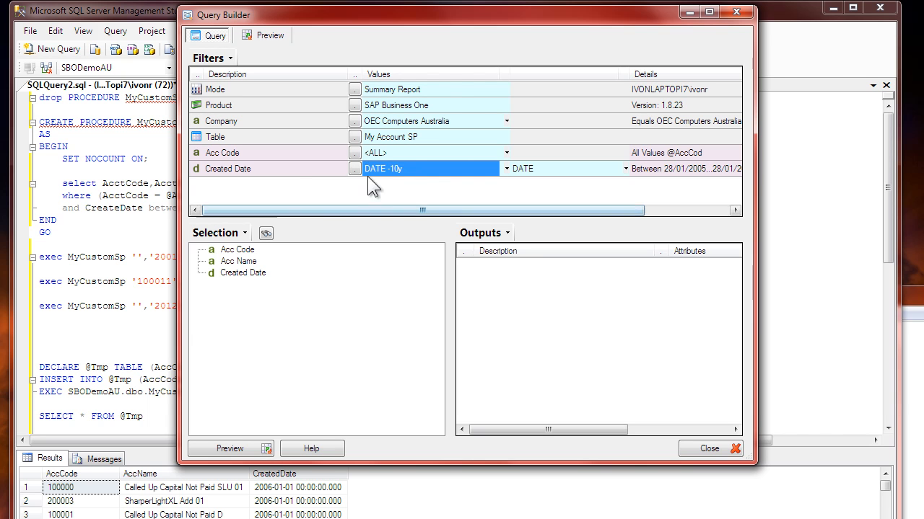
Step: Add Acc Code, Acc Name and Created Date to the query outputs
double_click(235, 251)
double_click(235, 260)
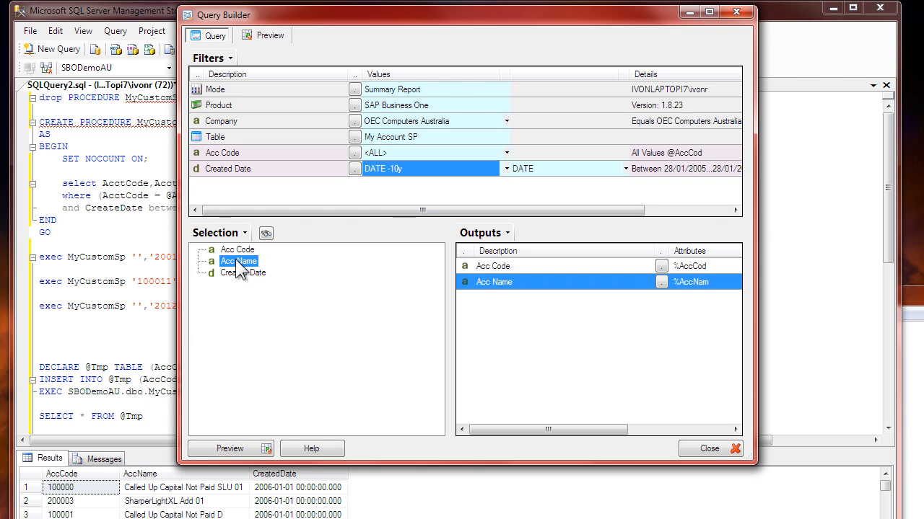
double_click(246, 274)
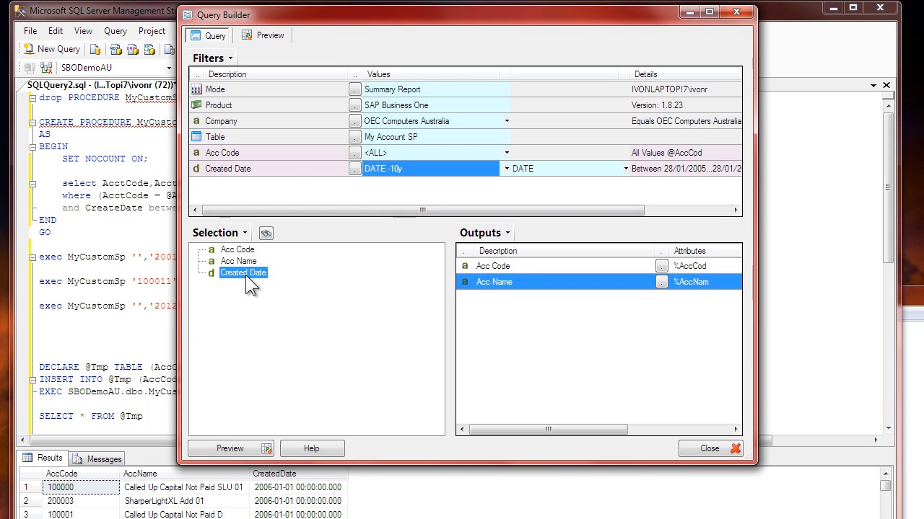
Step: Preview the query results and open the generated SQL statement in an enlarged debug window
left_click(267, 37)
left_click(247, 55)
left_click(226, 55)
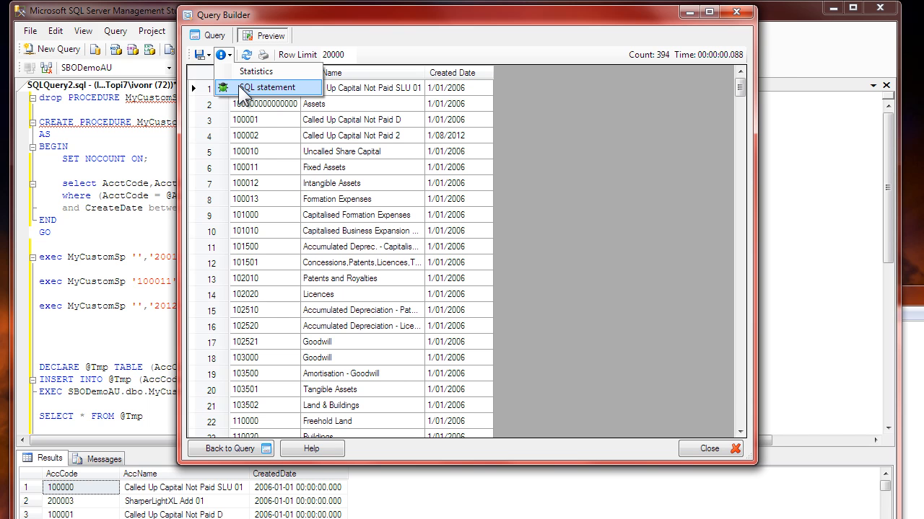
left_click(238, 85)
left_click(319, 200)
left_click_drag(738, 393, 758, 499)
left_click(264, 275)
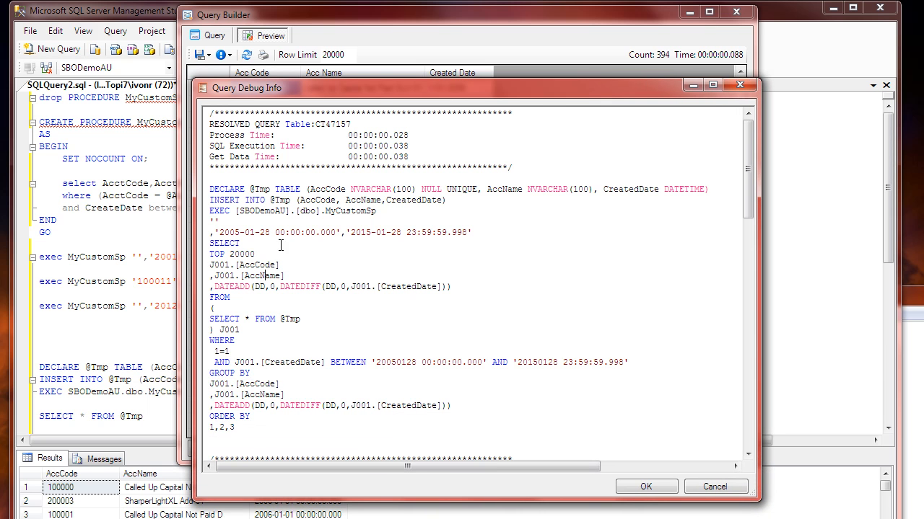
Step: Examine the generated DECLARE, INSERT and EXEC lines and the account code and date parameters passed to MyCustomSp
left_click_drag(211, 186, 393, 211)
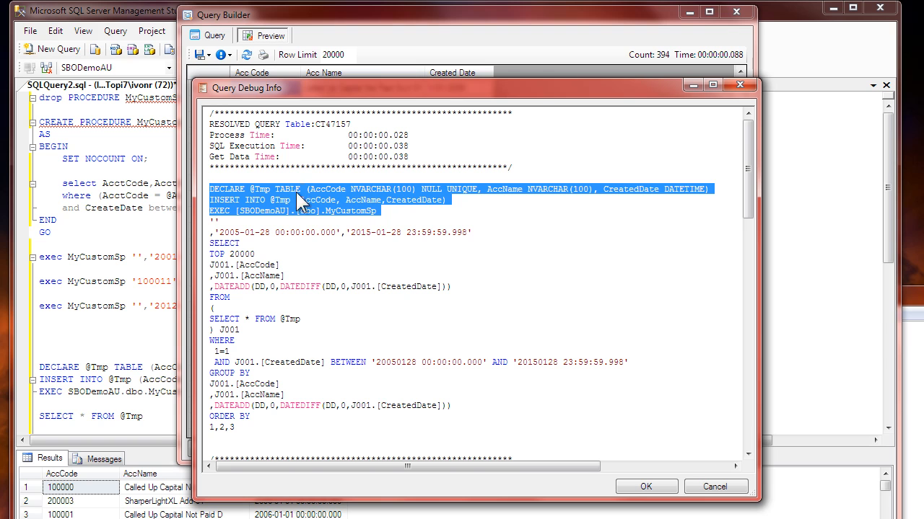
left_click(260, 212)
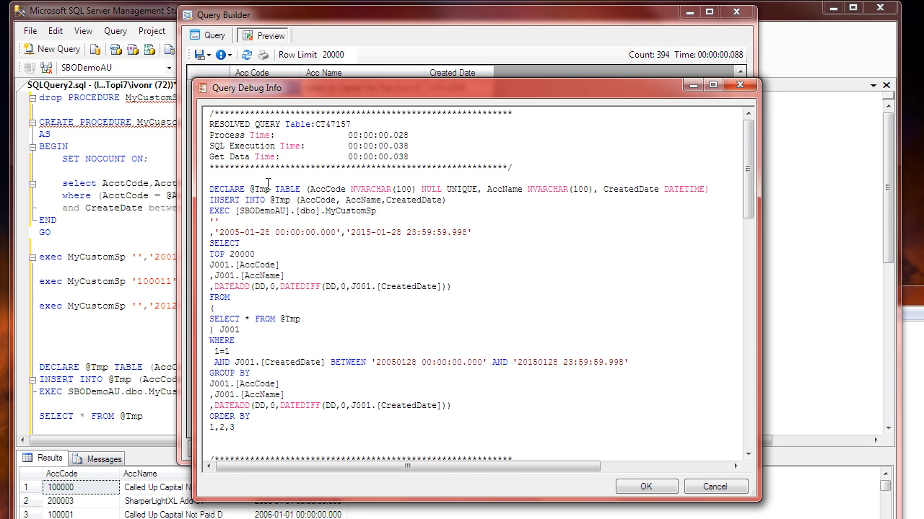
double_click(218, 222)
left_click(241, 233)
left_click(426, 232)
left_click(115, 237)
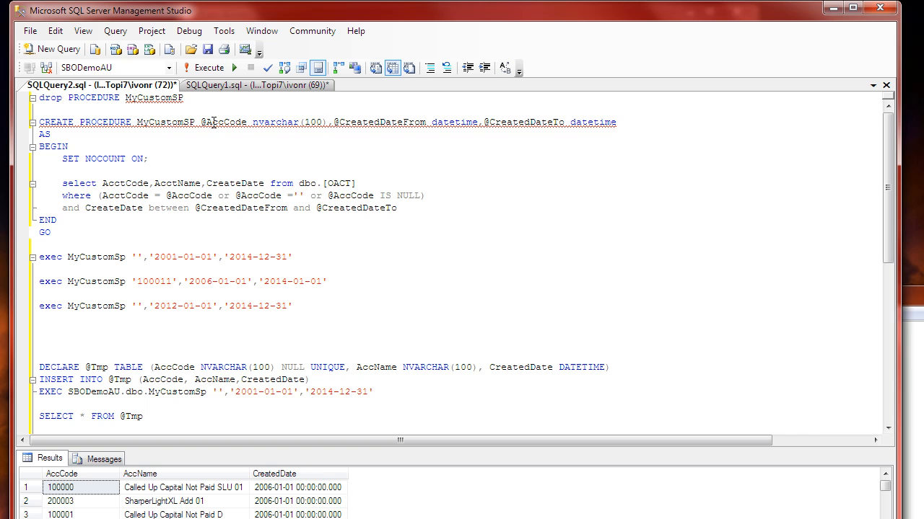
left_click_drag(201, 122, 248, 122)
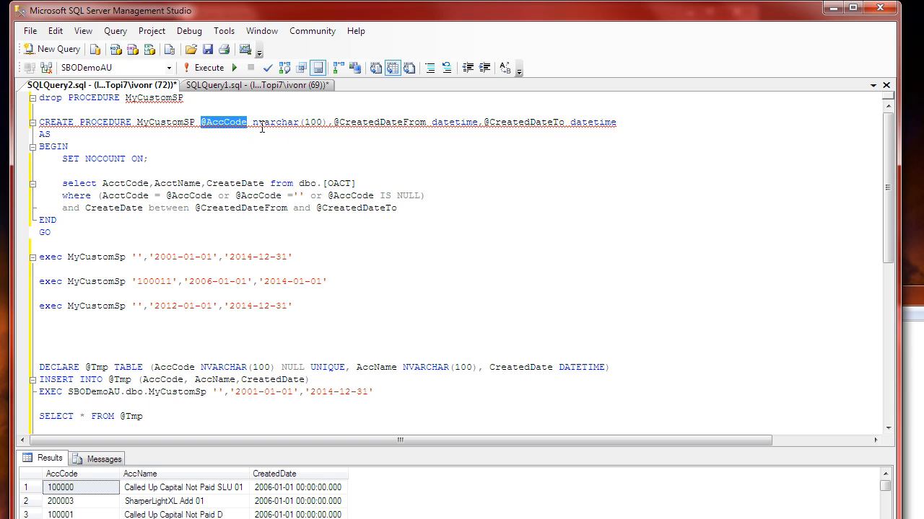
left_click(347, 120)
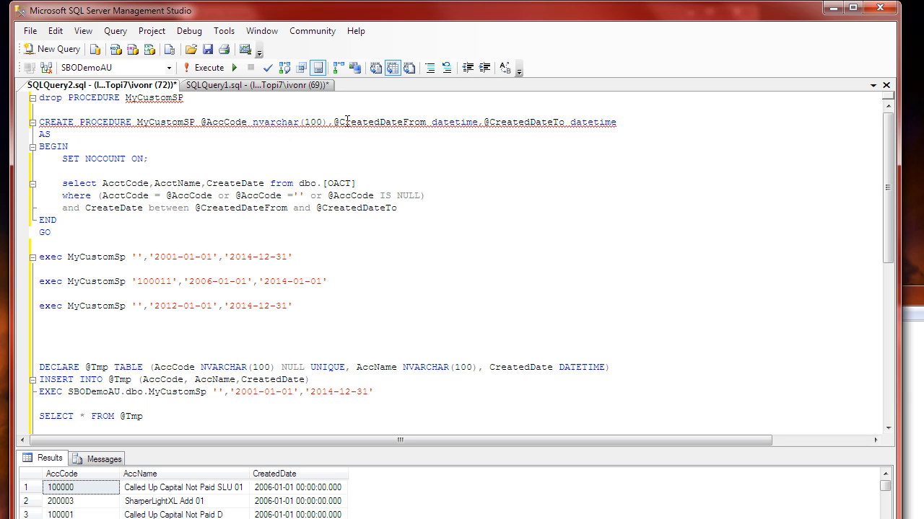
left_click_drag(347, 121, 406, 122)
left_click(397, 131)
left_click(310, 170)
Step: Examine the procedure's select statement, including its returned columns, the OACT source table and the filter conditions
left_click_drag(61, 183, 192, 184)
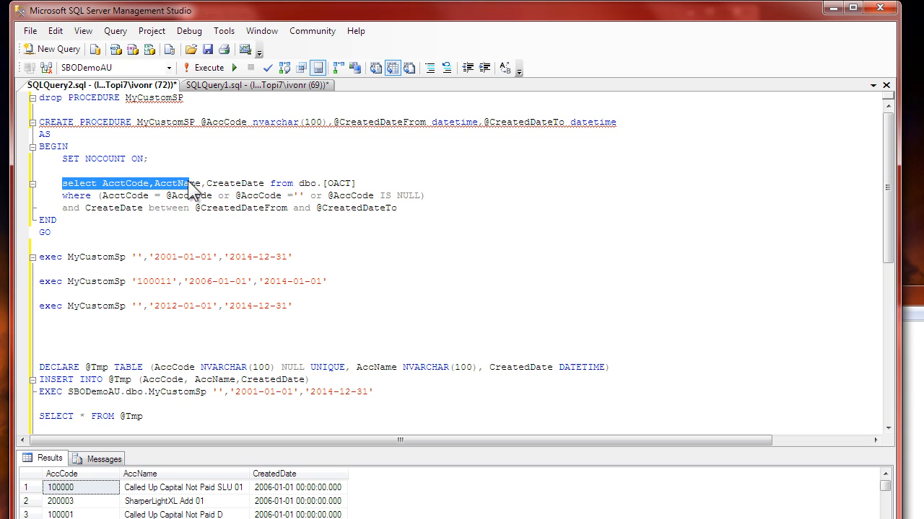
left_click(177, 186)
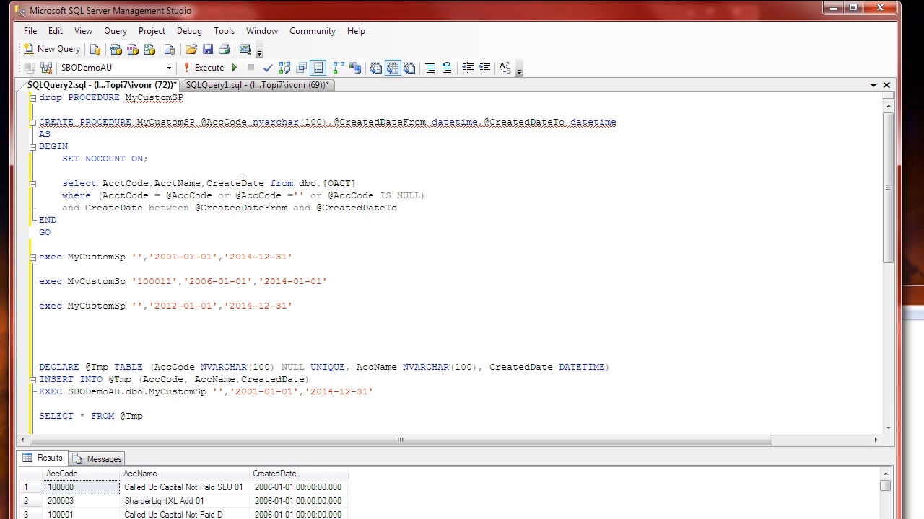
left_click_drag(359, 186, 304, 185)
left_click(240, 203)
Step: Execute MyCustomSp separately with '','2001-01-01','2014-12-31' and with '100011','2006-01-01','2014-01-01'
left_click_drag(311, 258, 32, 260)
key("F5")
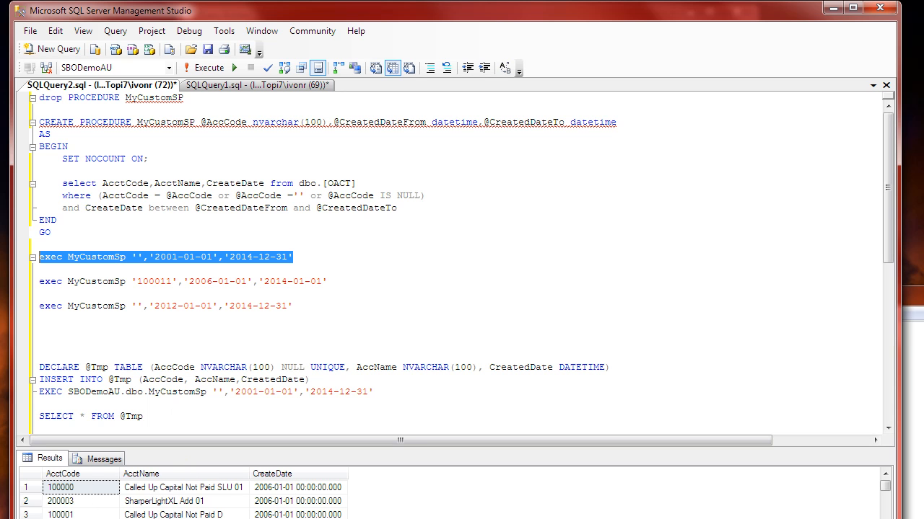
left_click(196, 283)
left_click_drag(333, 281, 27, 281)
key("F5")
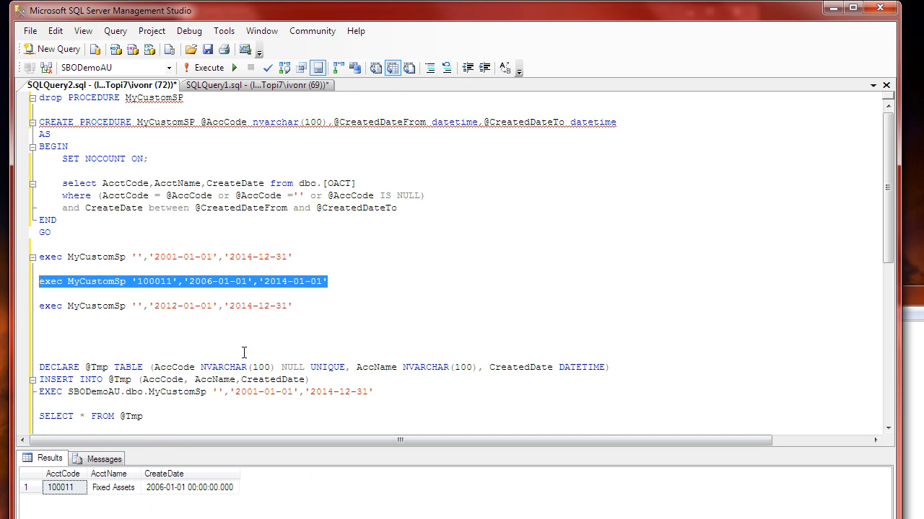
Step: Review the account code and date arguments in the sample MyCustomSp calls
left_click(183, 283)
left_click(296, 287)
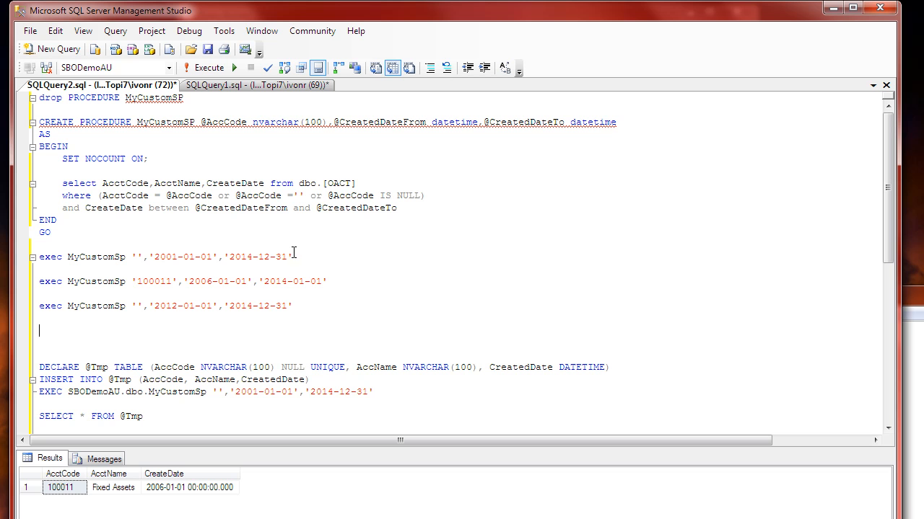
left_click_drag(293, 257, 136, 256)
left_click(152, 325)
scroll(152, 325, "down", 3)
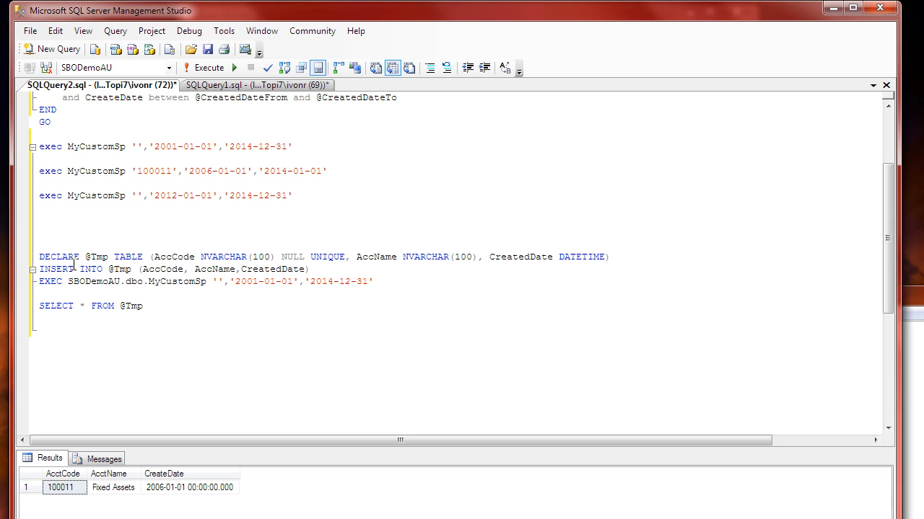
double_click(46, 256)
left_click(96, 256)
left_click_drag(154, 257, 190, 261)
left_click(192, 274)
double_click(173, 256)
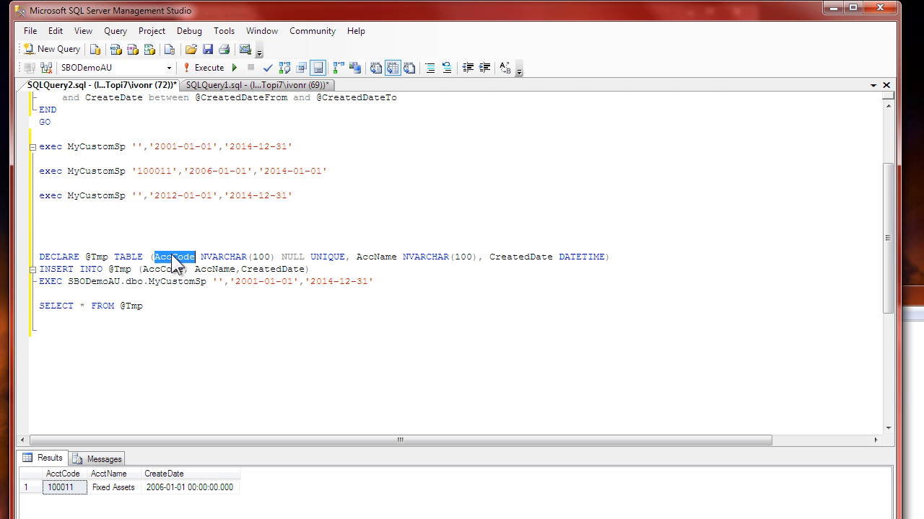
double_click(373, 257)
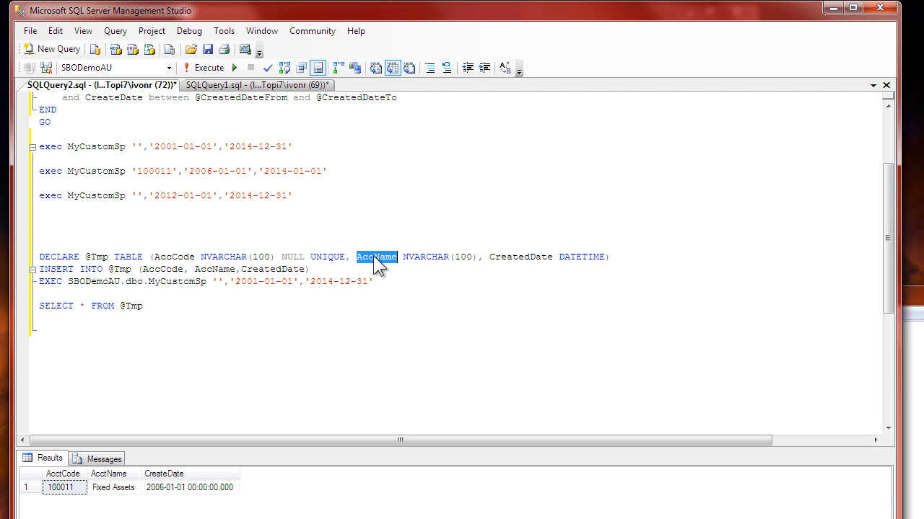
double_click(517, 256)
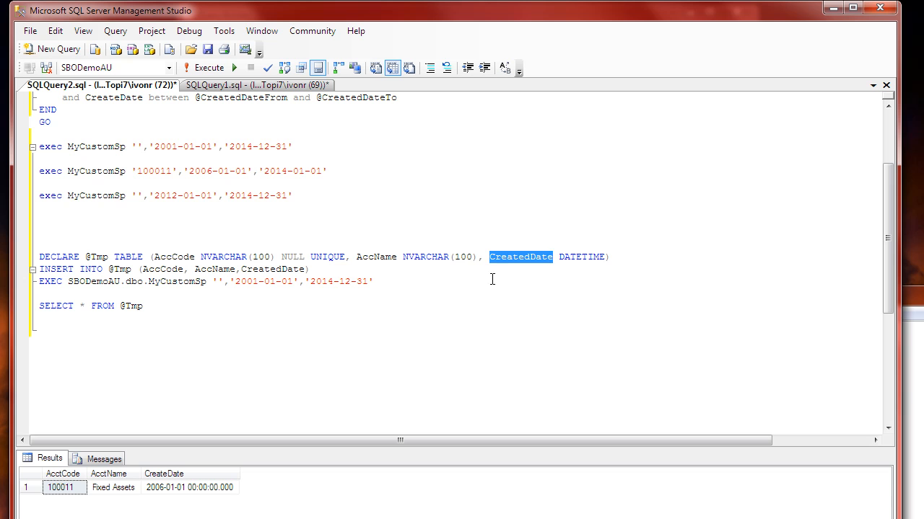
left_click(492, 280)
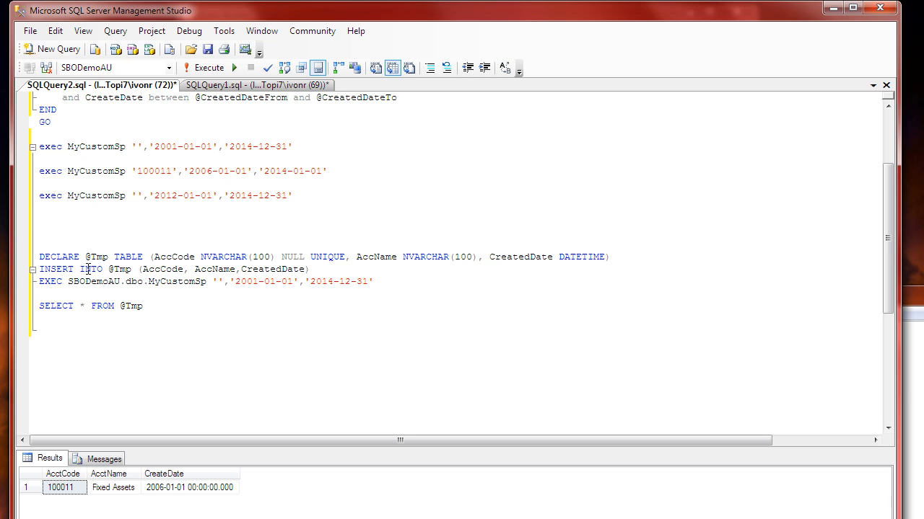
left_click_drag(121, 256, 168, 257)
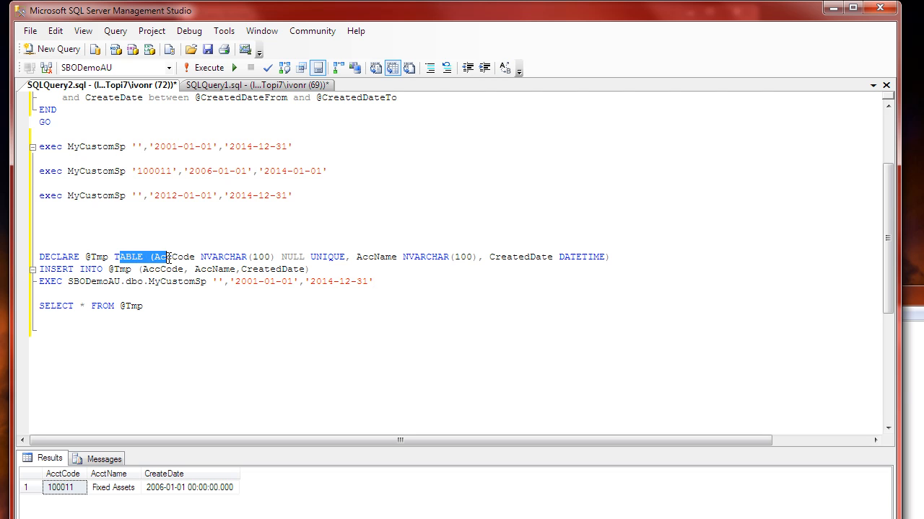
left_click(87, 270)
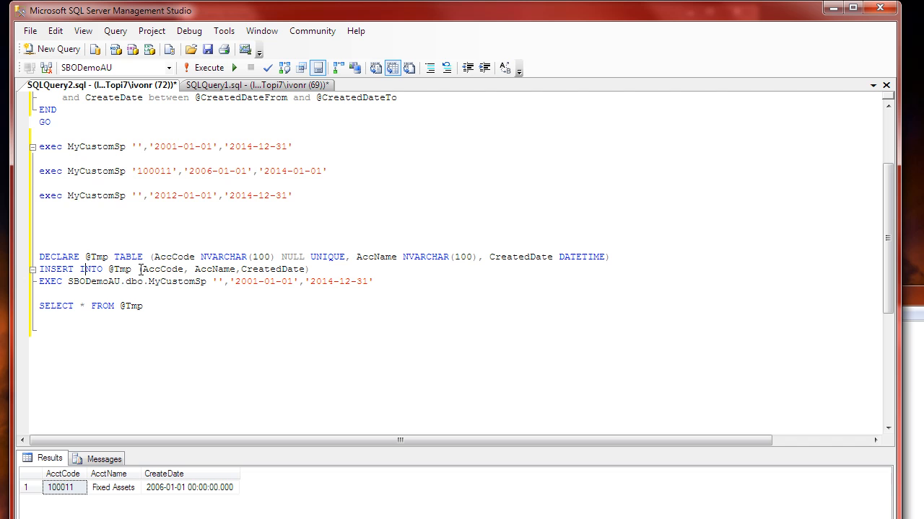
left_click_drag(154, 269, 173, 269)
left_click(92, 283)
left_click(218, 281)
left_click_drag(163, 310, 33, 260)
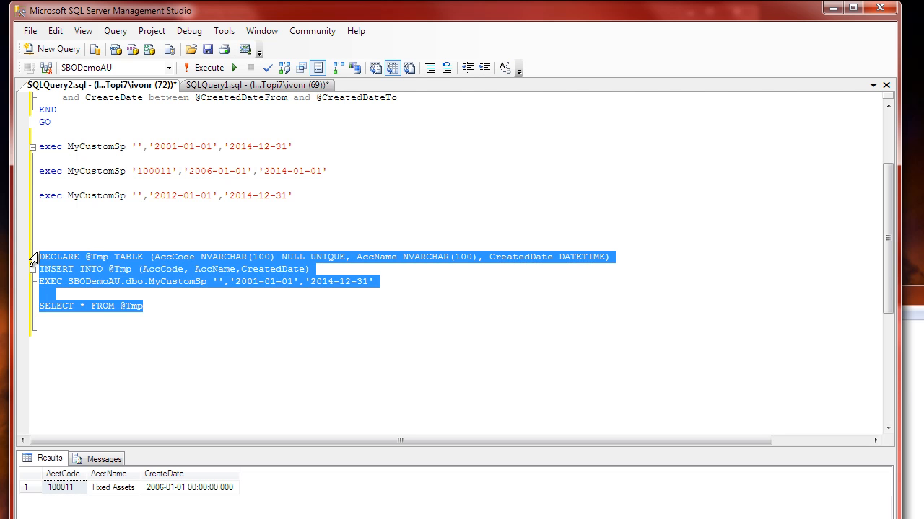
key("F5")
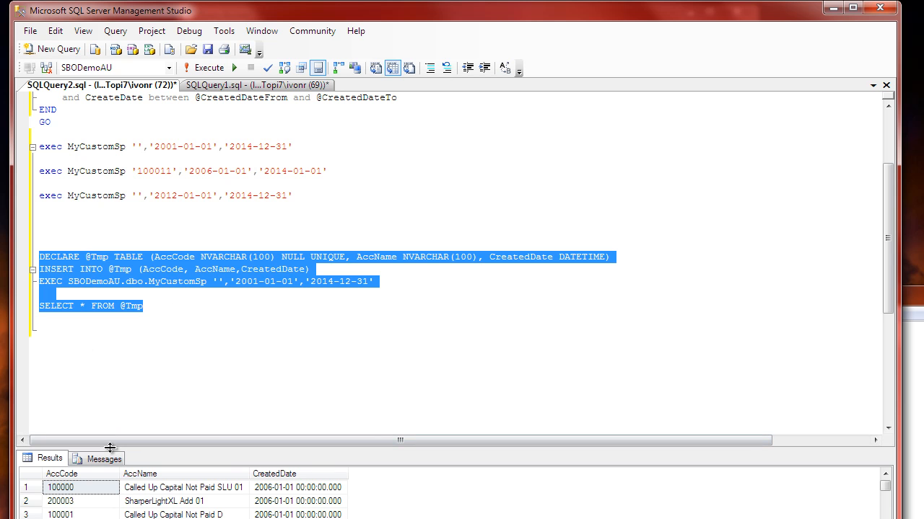
left_click(62, 309)
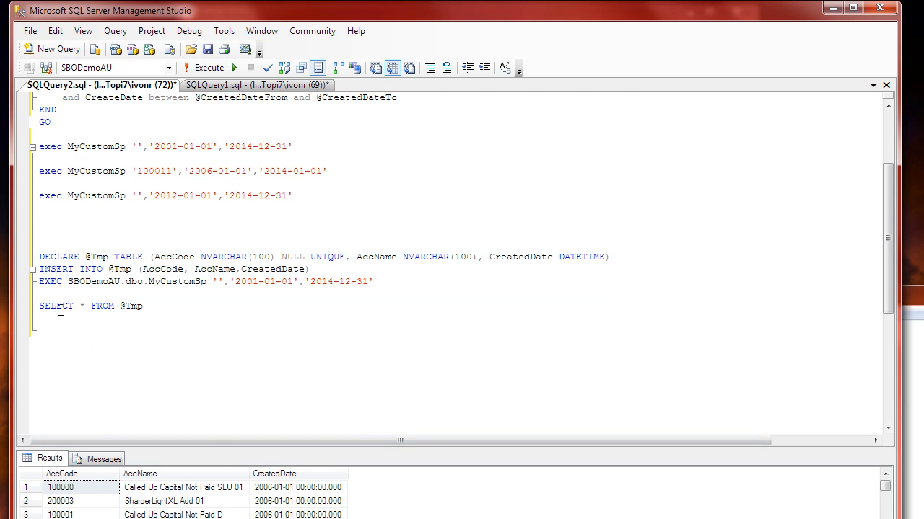
left_click_drag(62, 309, 92, 309)
left_click(123, 308)
left_click_drag(241, 281, 265, 282)
left_click(211, 311)
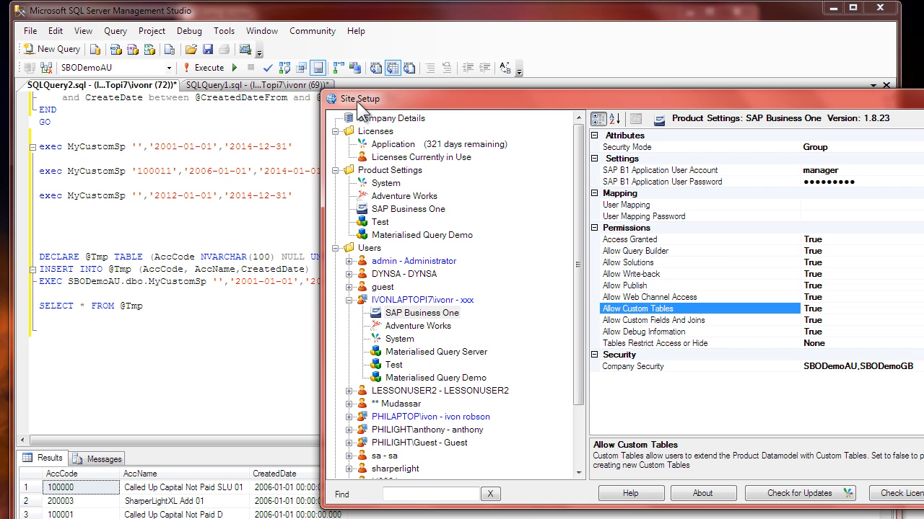
Step: In Site Setup, inspect the Allow Custom Tables permission in the current user's SAP Business One settings
left_click(416, 315)
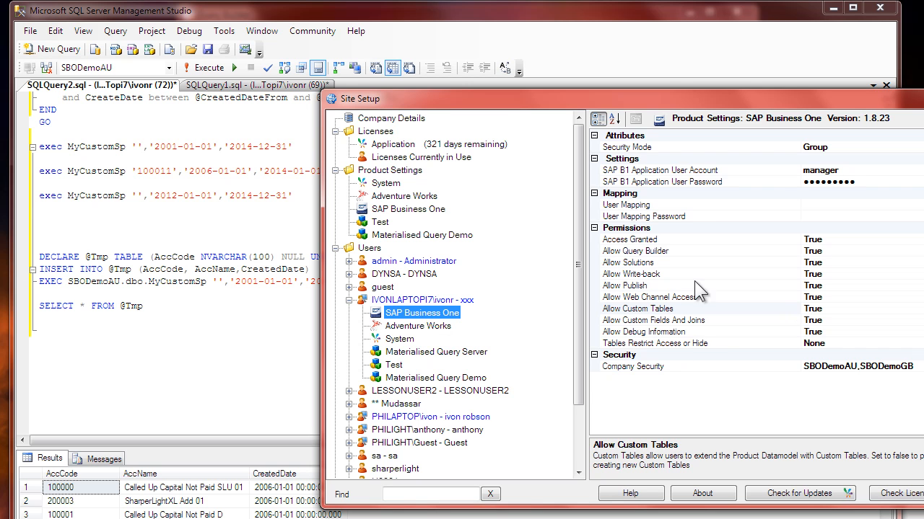
left_click(641, 310)
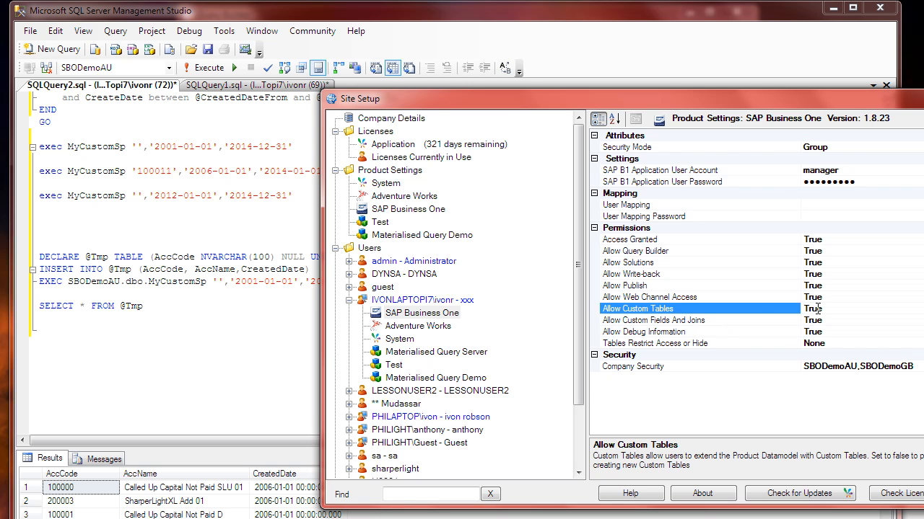
Step: Open the Query Builder and check its SAP Business One product and Table filters
left_click(666, 322)
left_click(648, 308)
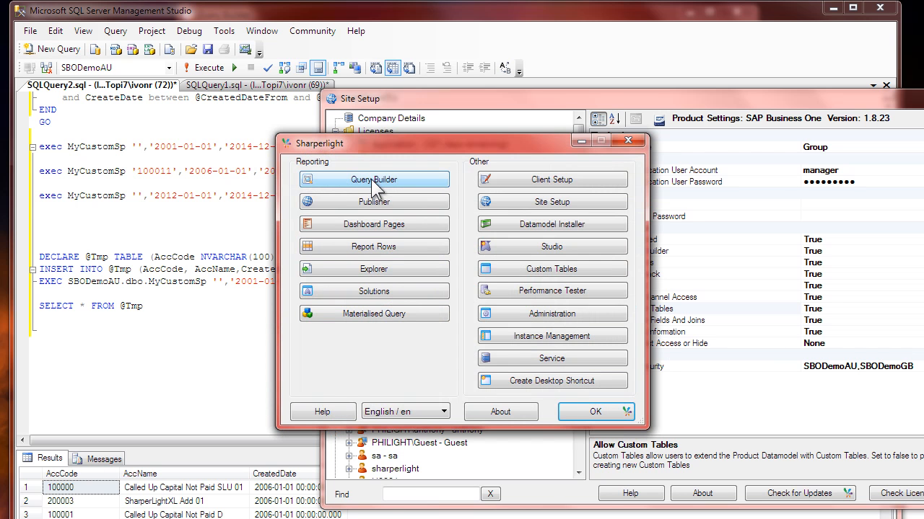
left_click(373, 182)
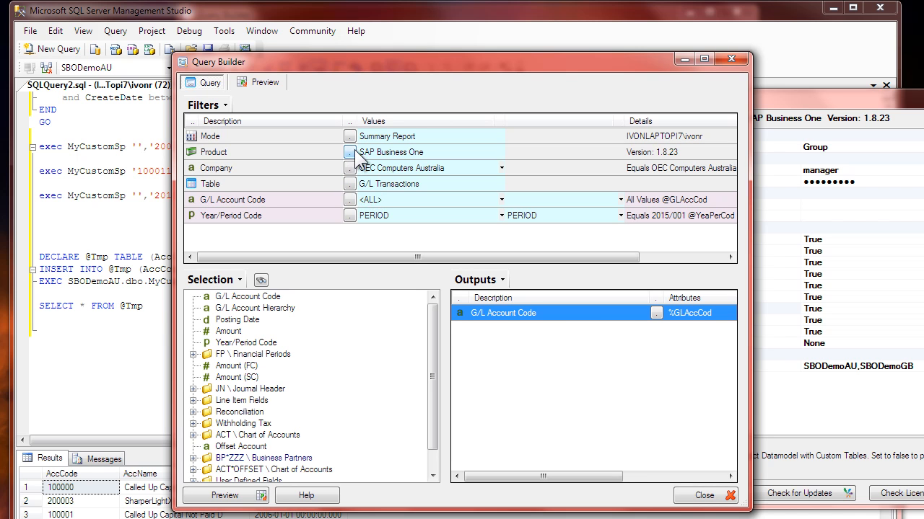
left_click(388, 151)
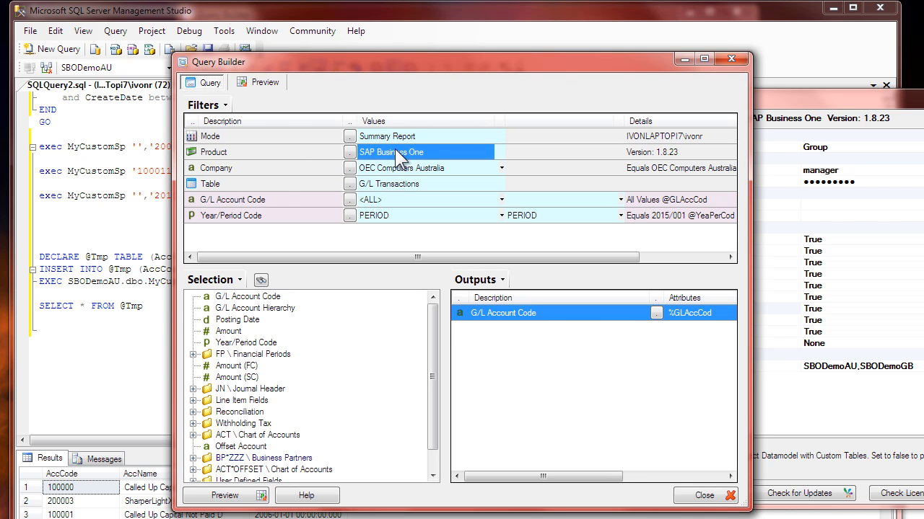
left_click(269, 185)
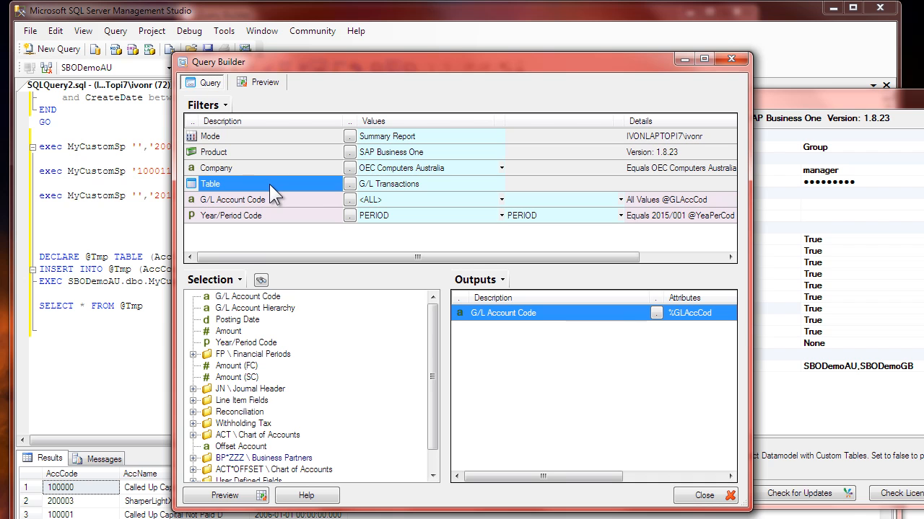
Step: Open the list of custom tables from the lookup of the query's Table filter
right_click(269, 184)
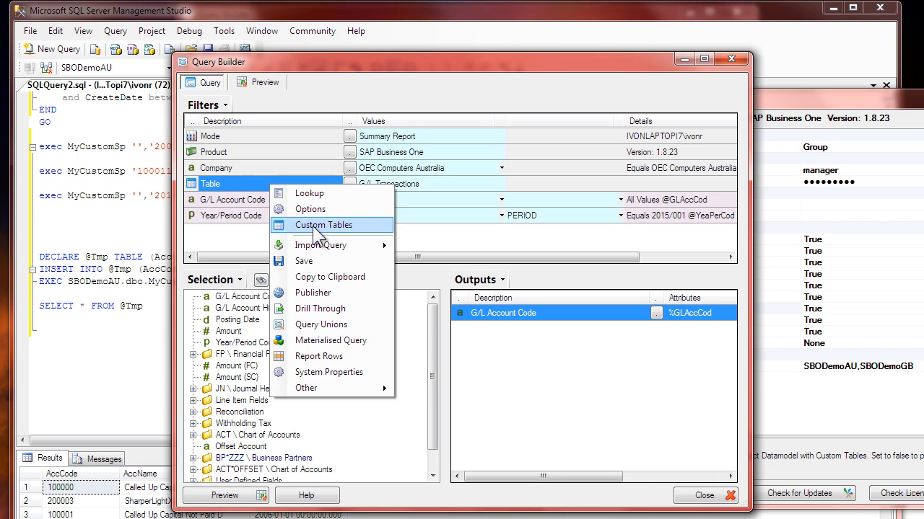
left_click(243, 185)
left_click(351, 184)
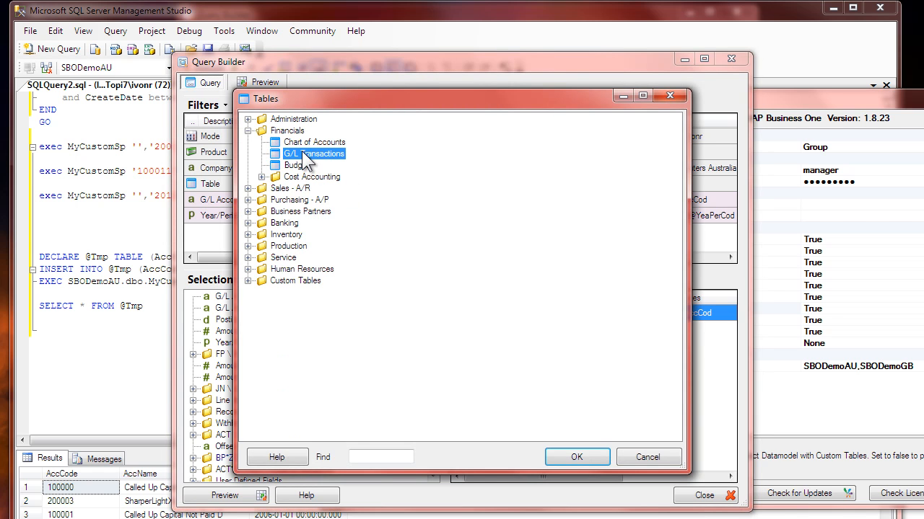
right_click(300, 154)
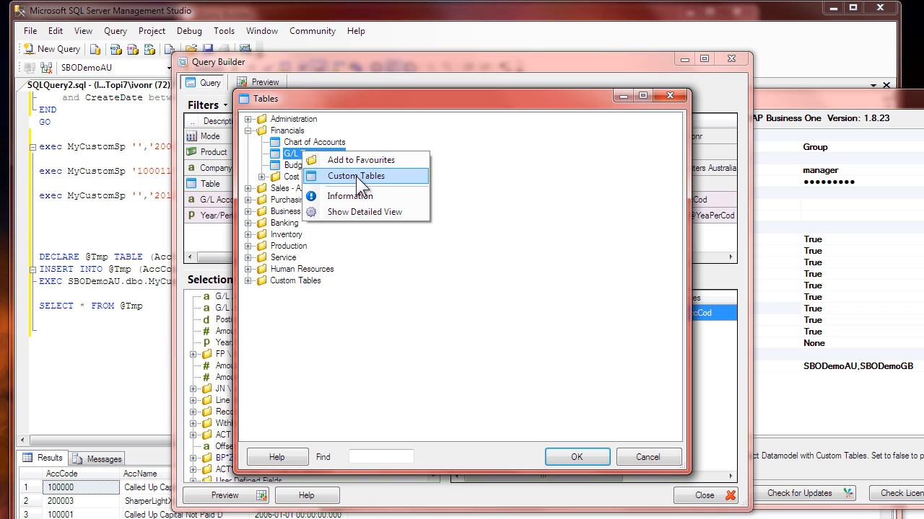
left_click(356, 176)
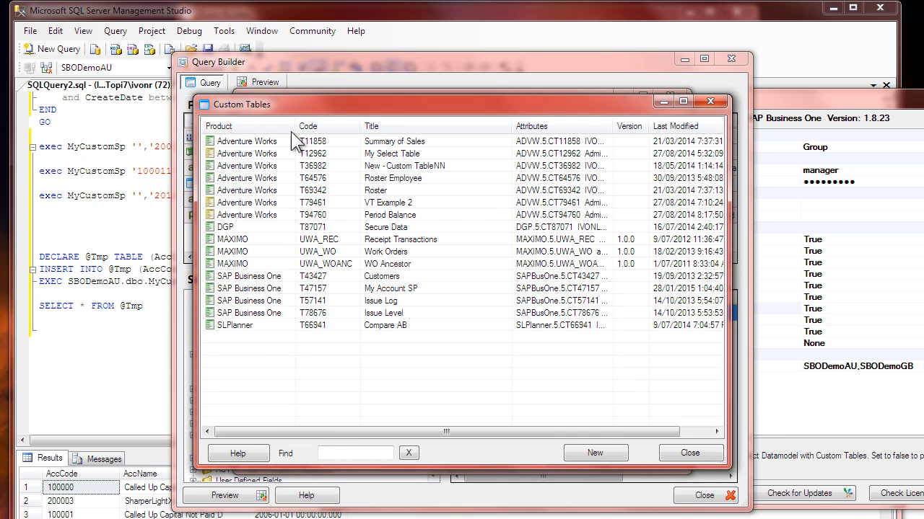
Step: Start a new custom table for SAP Business One based on an already prepared SQL statement
left_click(310, 288)
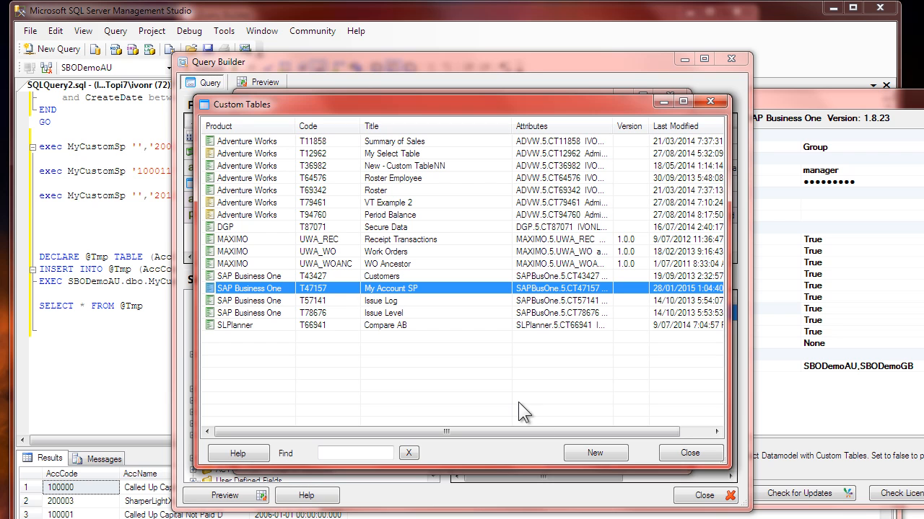
left_click(596, 454)
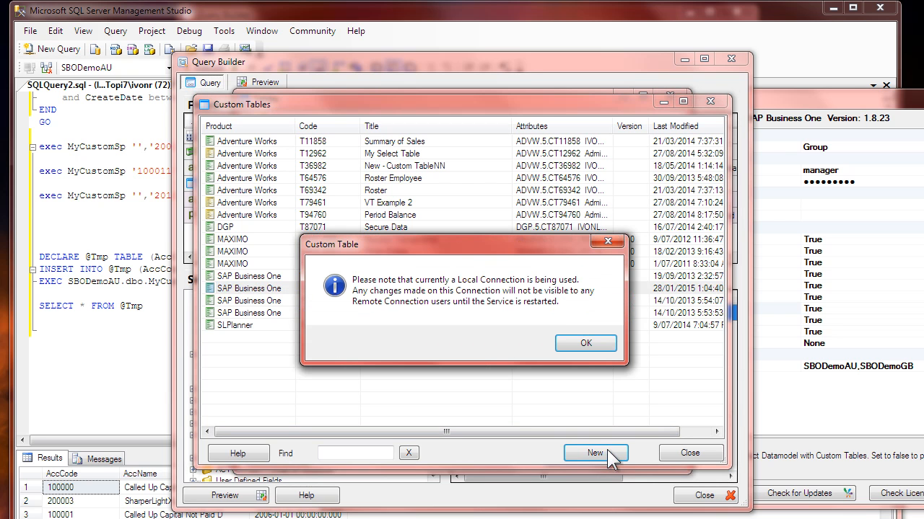
left_click(581, 345)
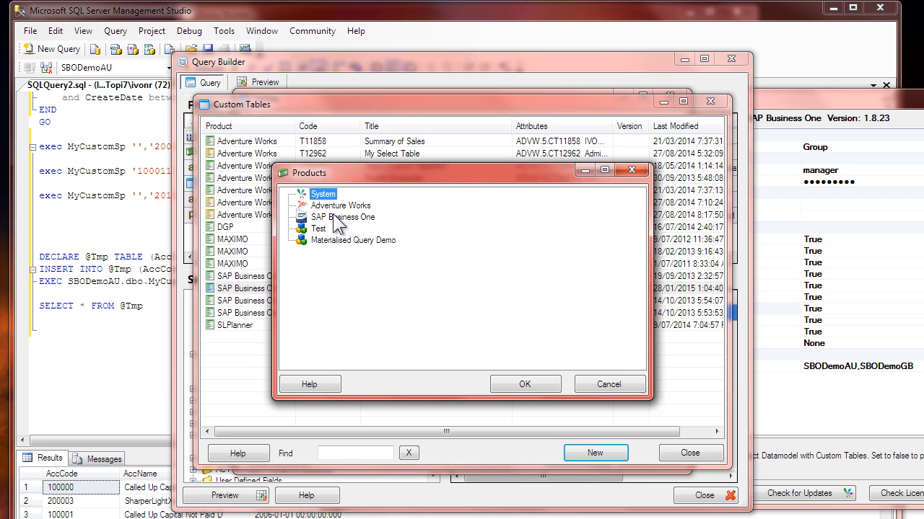
left_click(337, 219)
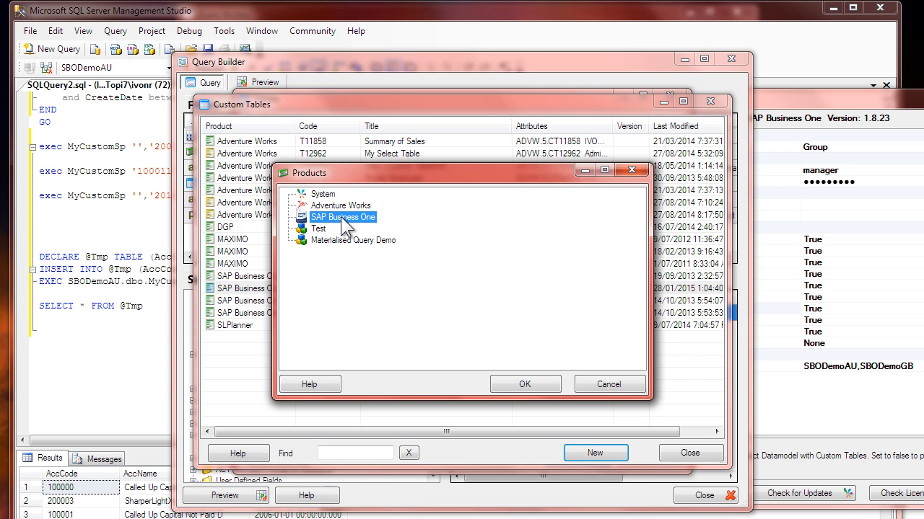
double_click(341, 216)
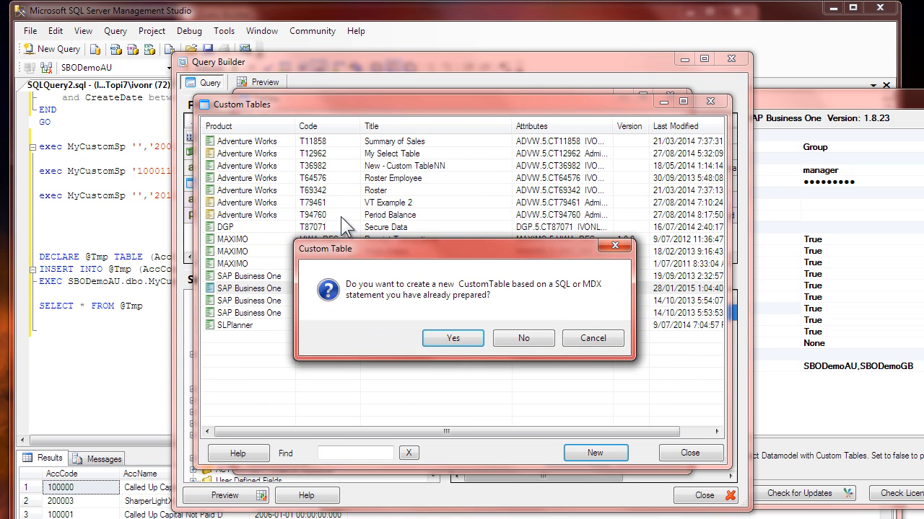
left_click(453, 339)
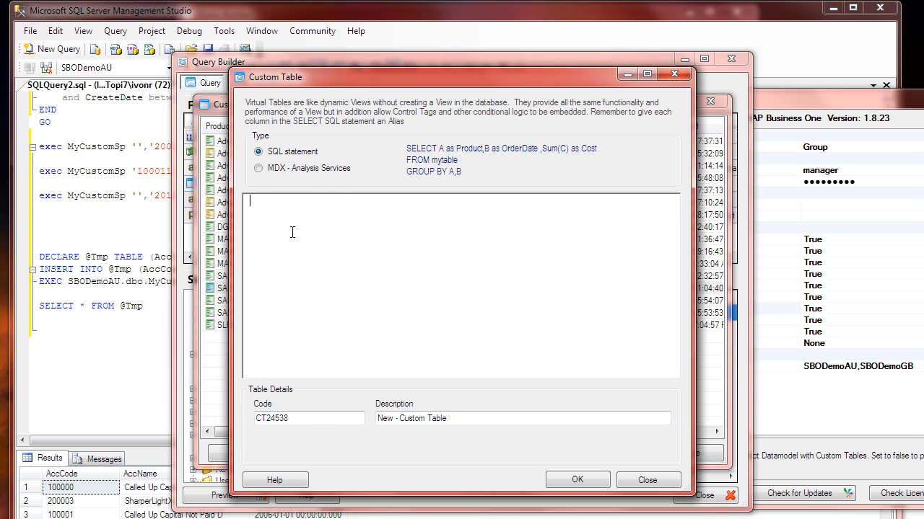
left_click(141, 298)
left_click_drag(151, 306, 28, 253)
key("F5")
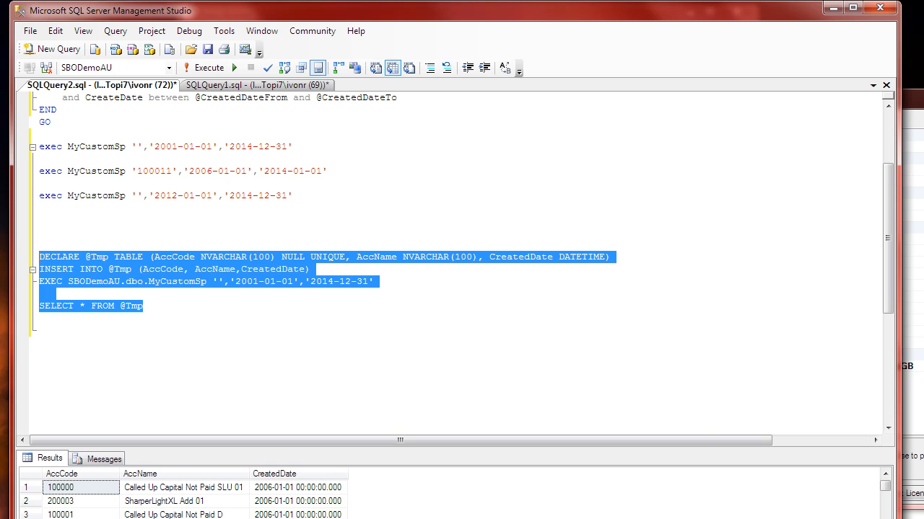
key("alt+Tab")
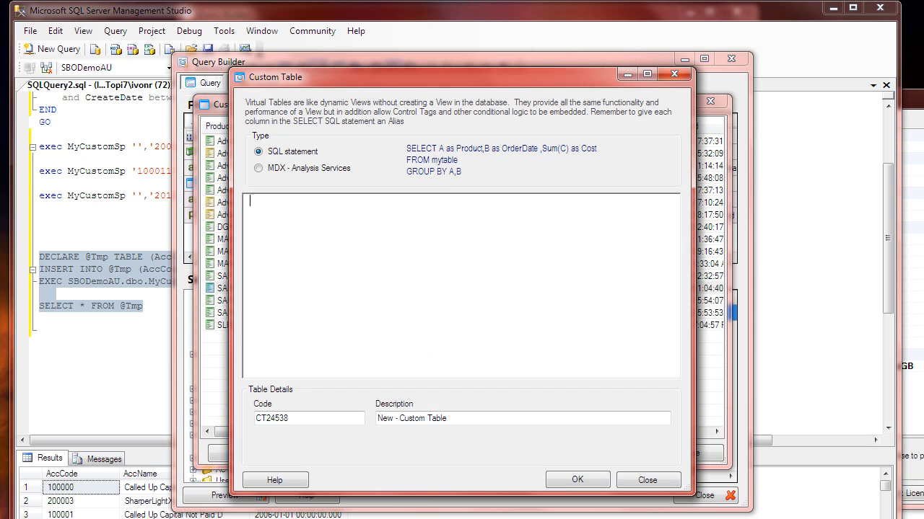
type("exec MyCustomSp '','2012-01-01','2014-12-31'")
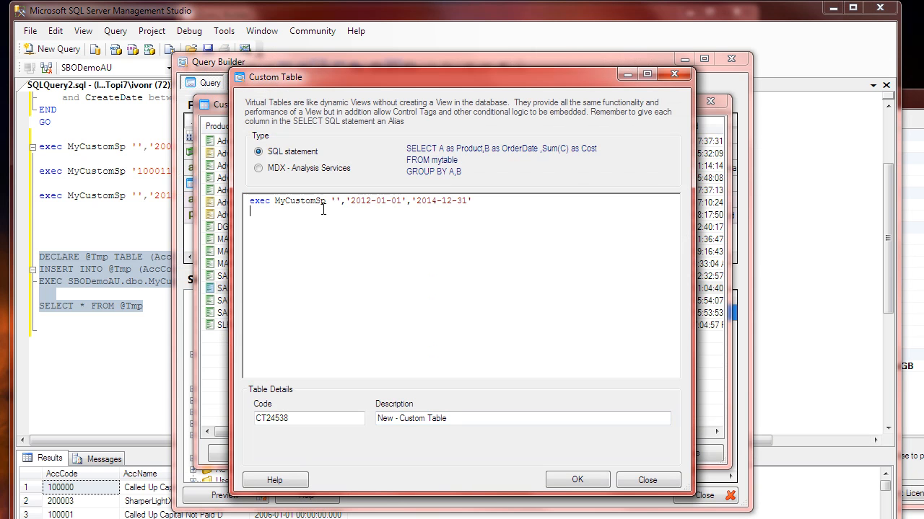
key("alt+Tab")
left_click(154, 308)
left_click_drag(154, 308, 33, 257)
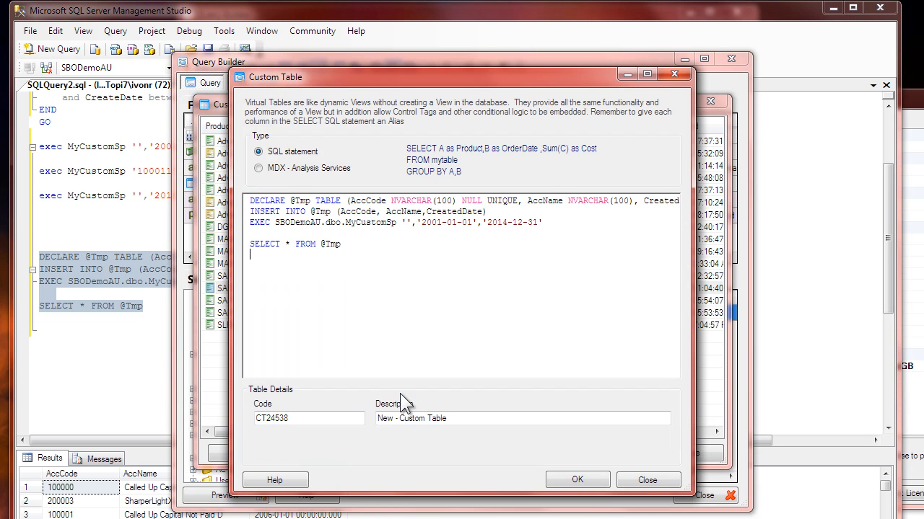
Step: Set the custom table's description to Training SP Accounts
left_click(290, 417)
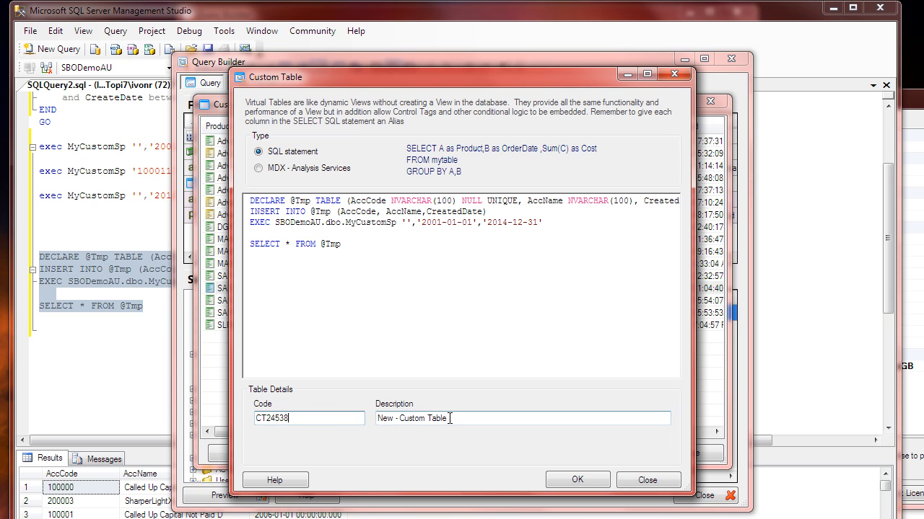
left_click_drag(447, 418, 368, 413)
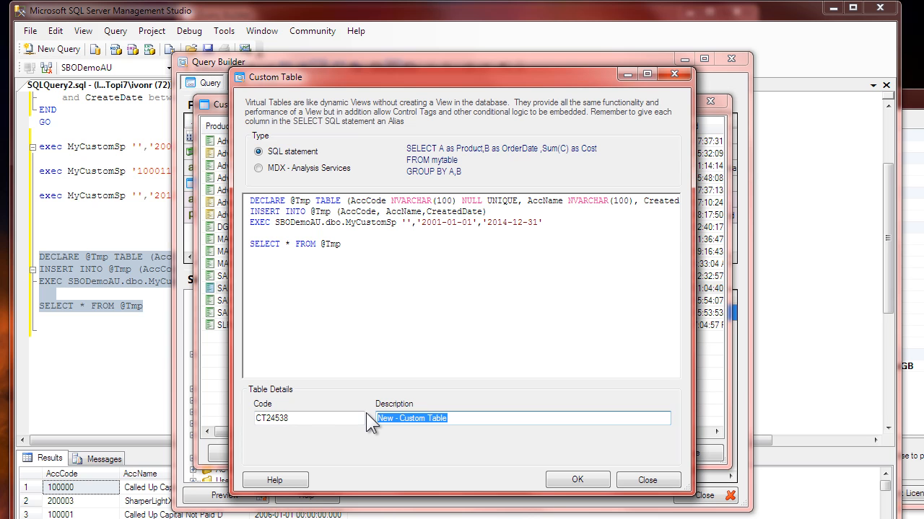
type("Training SP C")
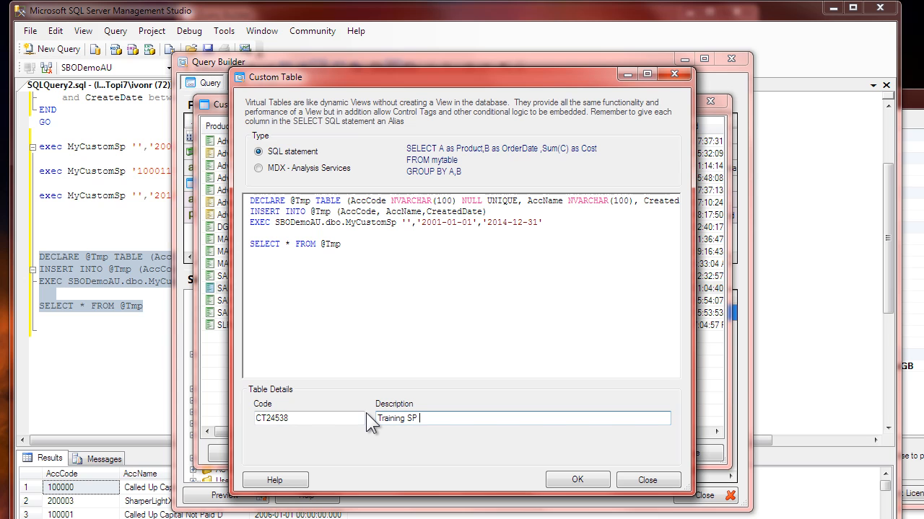
key("BackSpace")
type("Accounts")
Step: Accept the SQL statement and check the title in the new custom table's general details
left_click(342, 252)
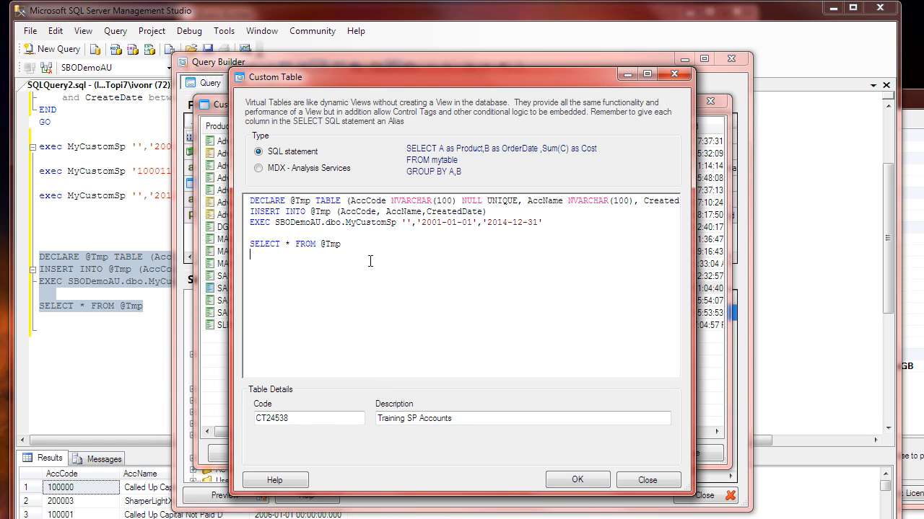
key("ctrl+a")
left_click(349, 242)
left_click(575, 481)
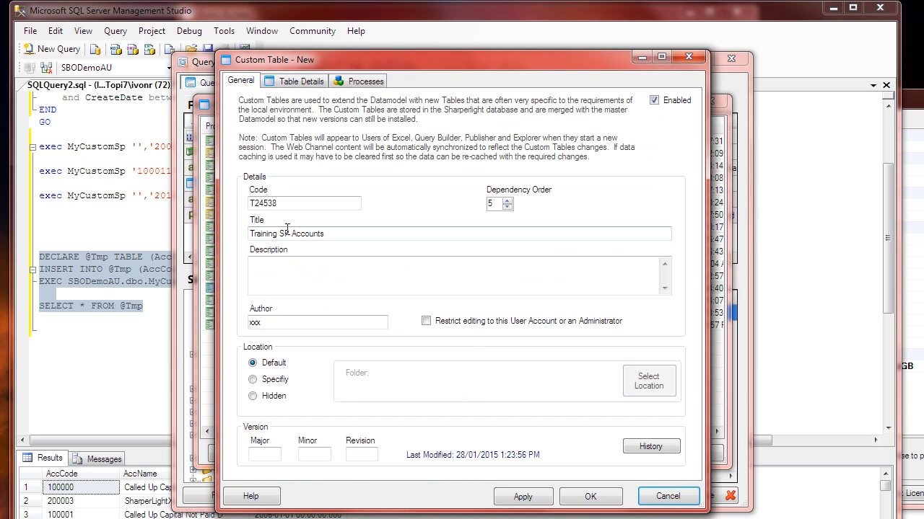
left_click(321, 233)
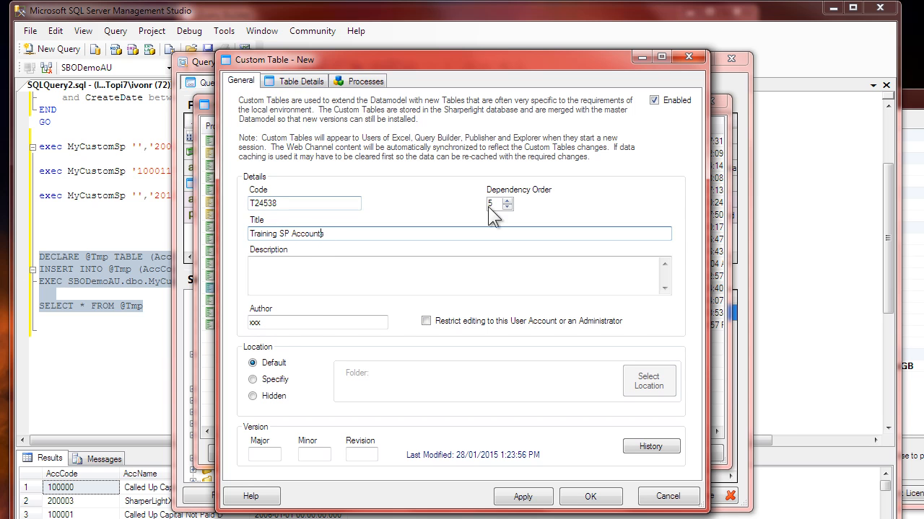
Step: Inspect the properties of the AccCode, AccName and CreatedDate fields and of the Training SP Accounts table itself
left_click(301, 80)
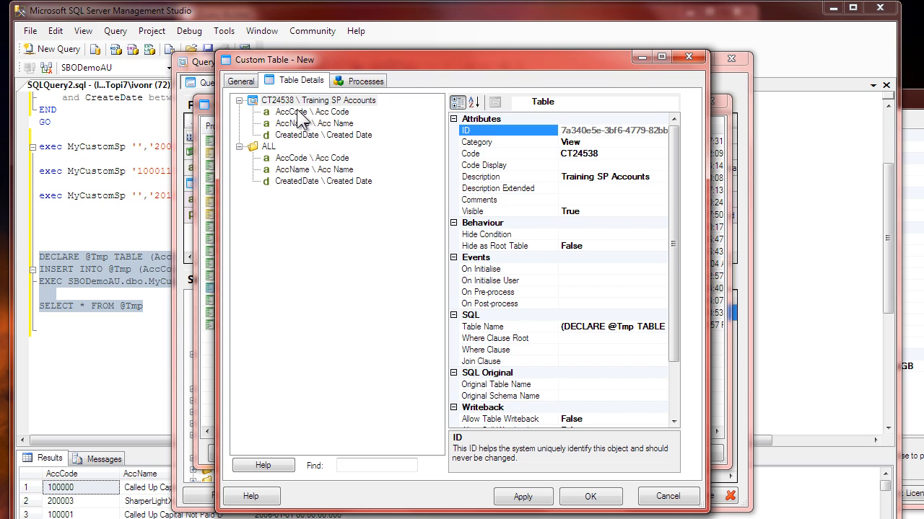
left_click(299, 113)
left_click(299, 123)
left_click(301, 136)
left_click(300, 137)
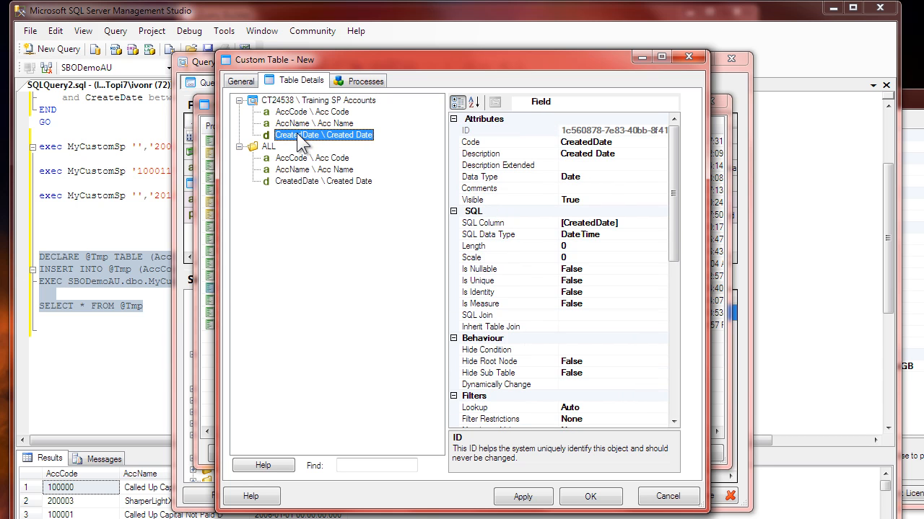
left_click(315, 101)
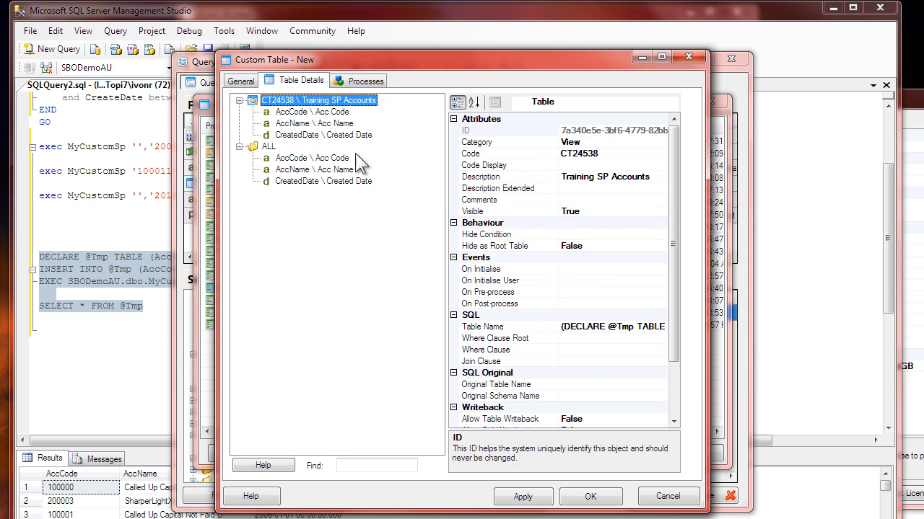
Step: Review the full SQL batch stored in the Training SP Accounts table's Table Name property
left_click(635, 327)
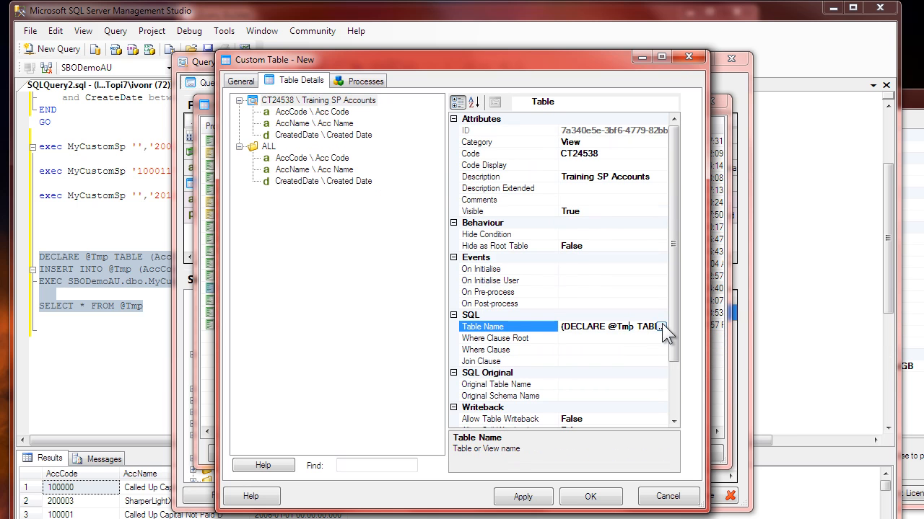
left_click(661, 327)
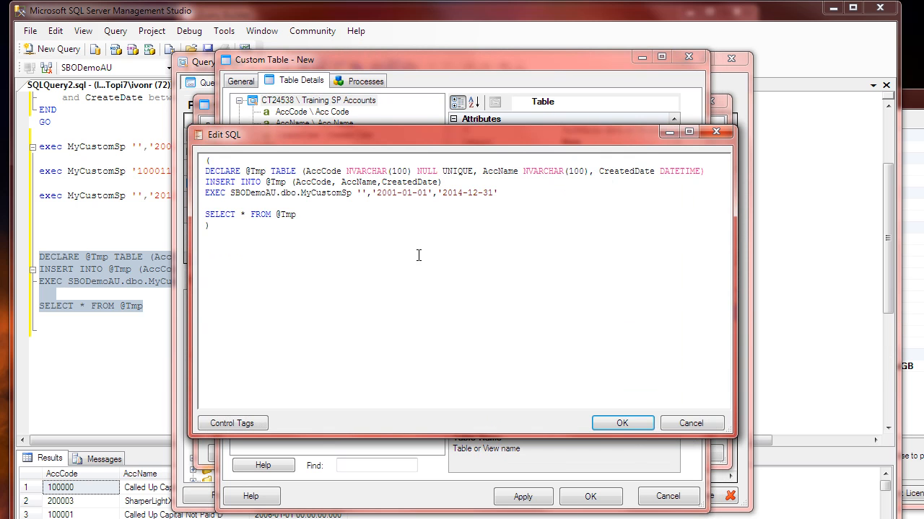
left_click(219, 201)
left_click(302, 214)
left_click_drag(308, 214, 189, 182)
left_click(326, 237)
left_click(622, 423)
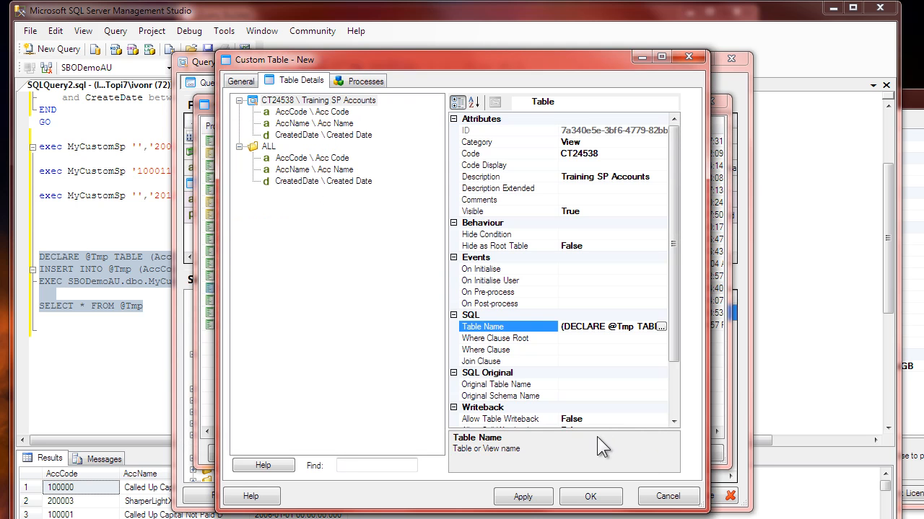
Step: Save the new custom table and select Training SP Accounts from the Custom Tables folder as the query's table
left_click(596, 495)
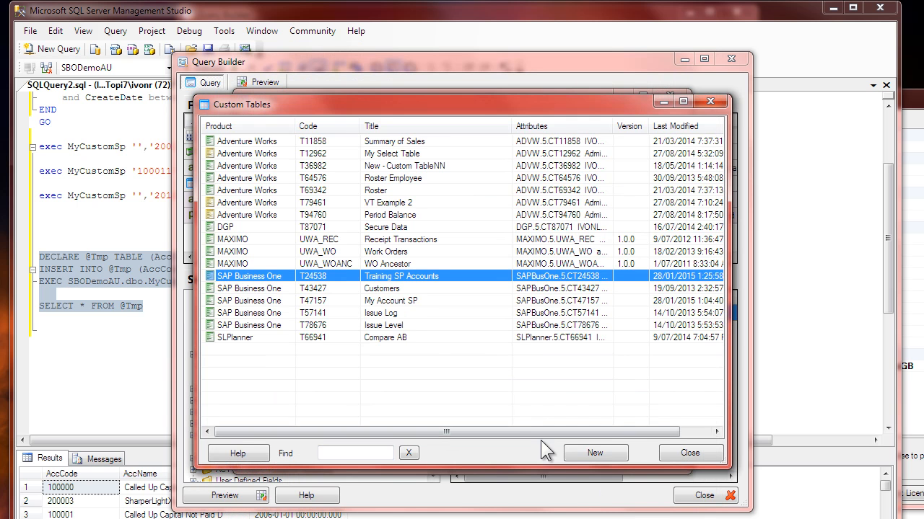
left_click(674, 453)
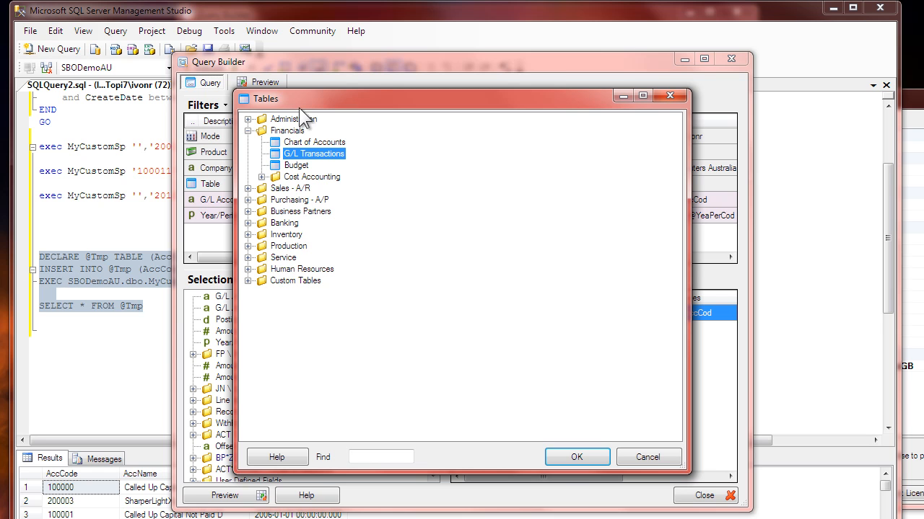
left_click(249, 281)
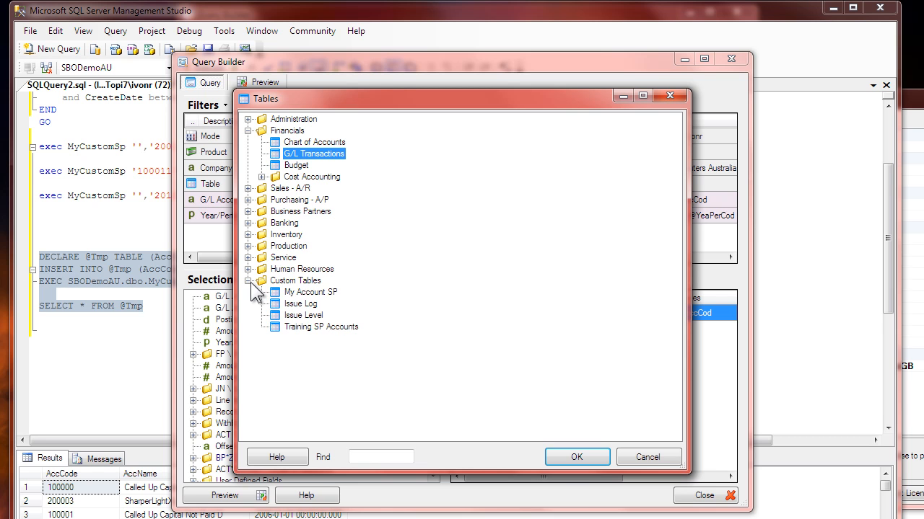
left_click(297, 327)
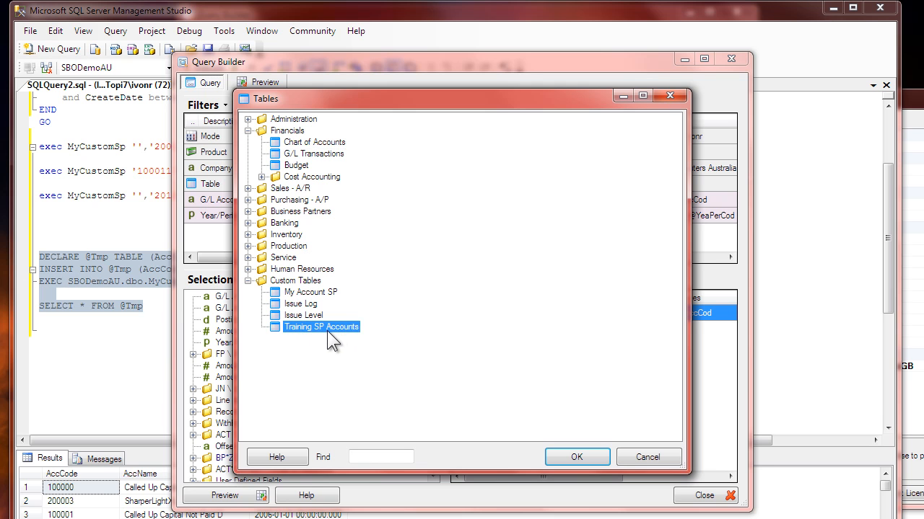
double_click(327, 330)
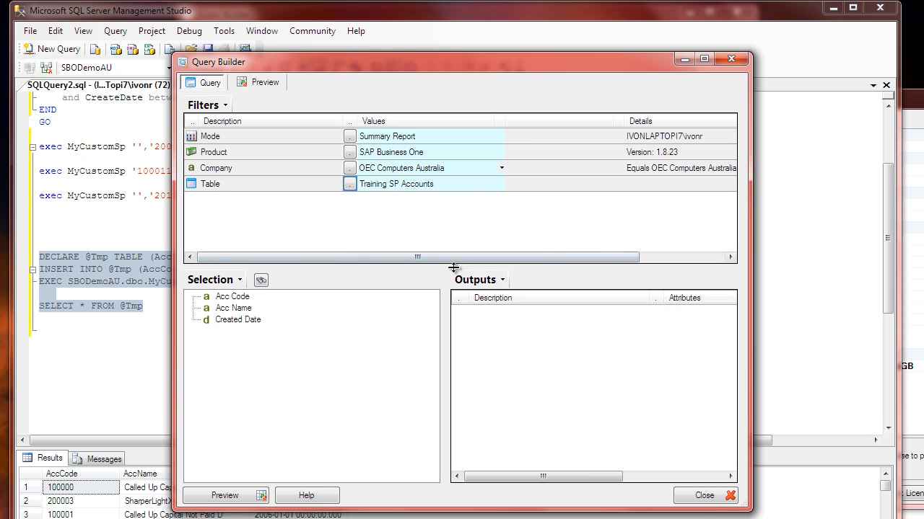
Step: Add Acc Code, Acc Name and Created Date to the query outputs and preview the query
left_click(232, 298)
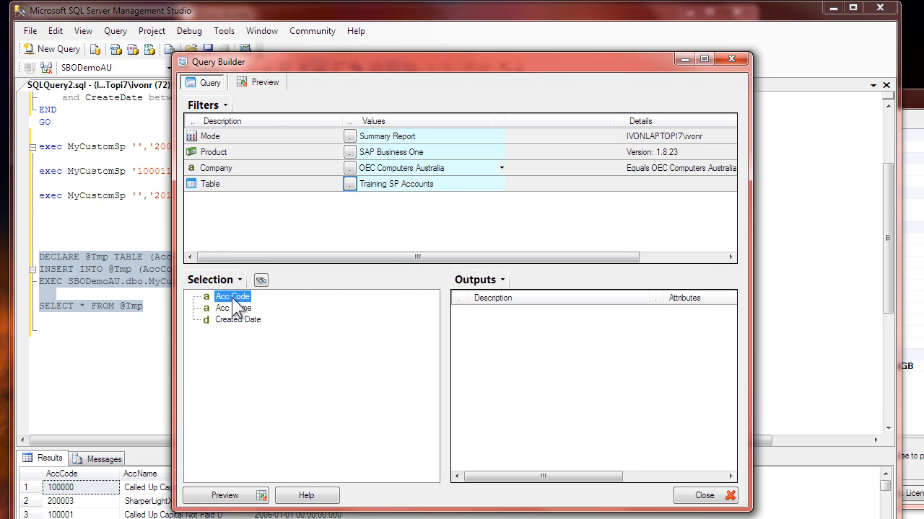
double_click(233, 296)
double_click(235, 308)
double_click(238, 320)
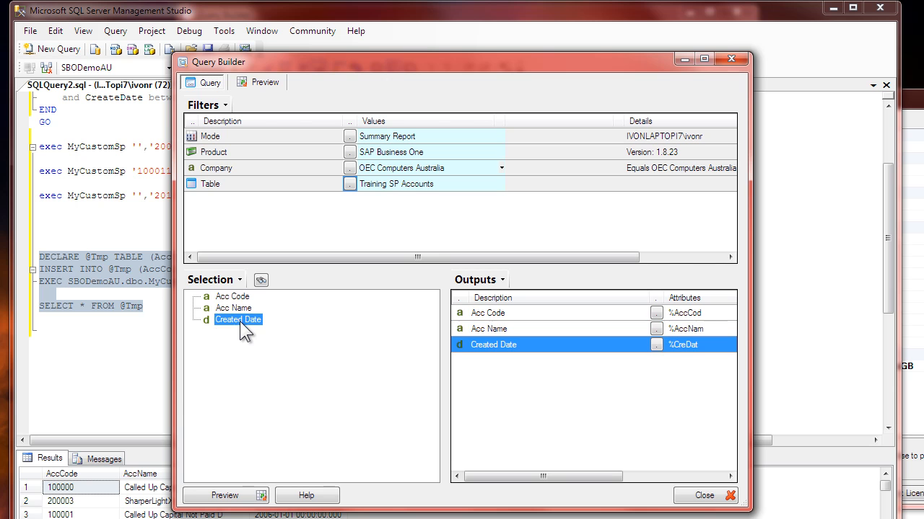
left_click(263, 82)
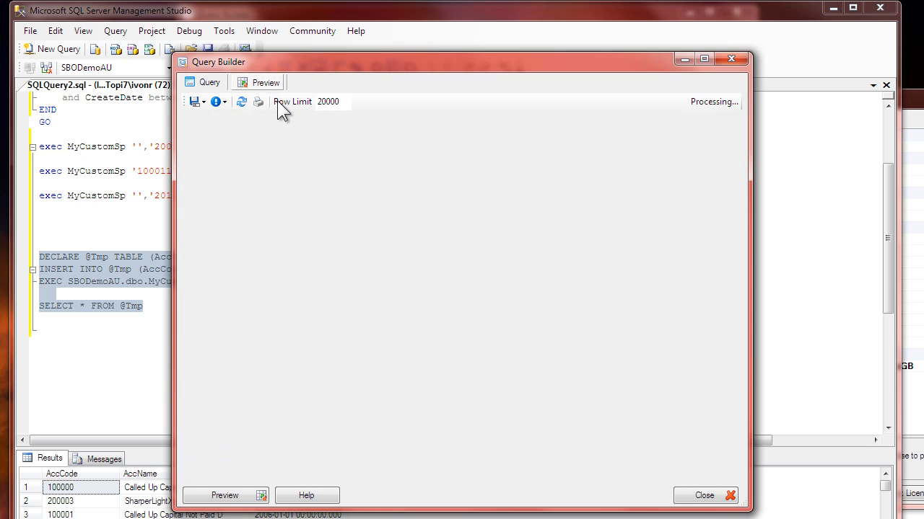
Step: Examine the generated SQL in the error message, especially how the DECLARE, INSERT and EXEC block is nested, and dismiss it
left_click(368, 251)
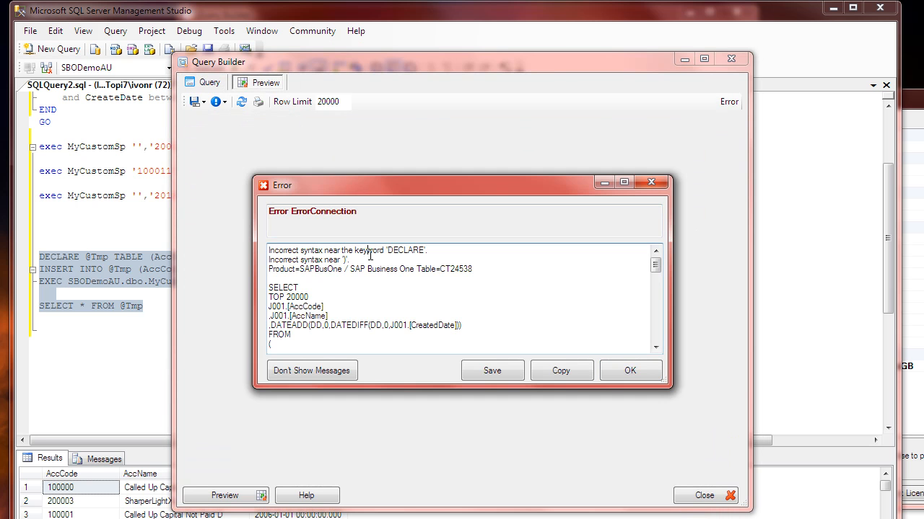
left_click_drag(261, 186, 238, 64)
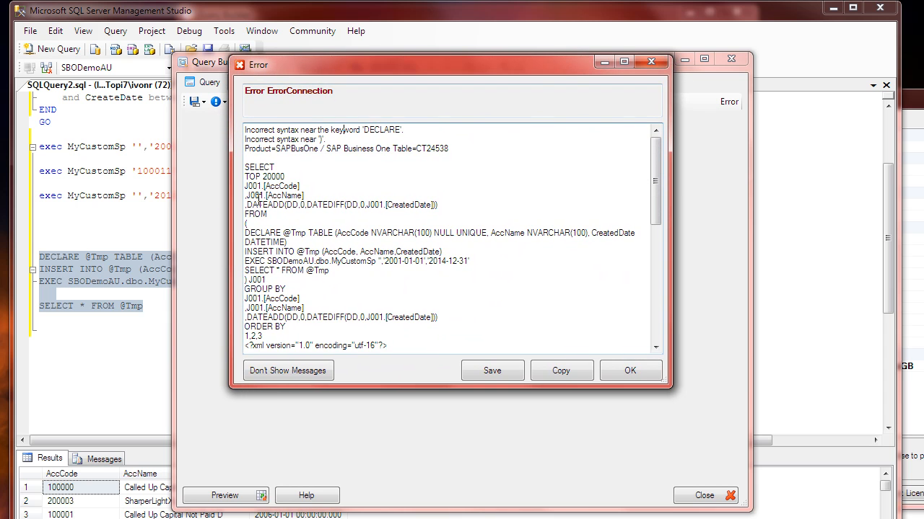
left_click_drag(260, 168, 263, 187)
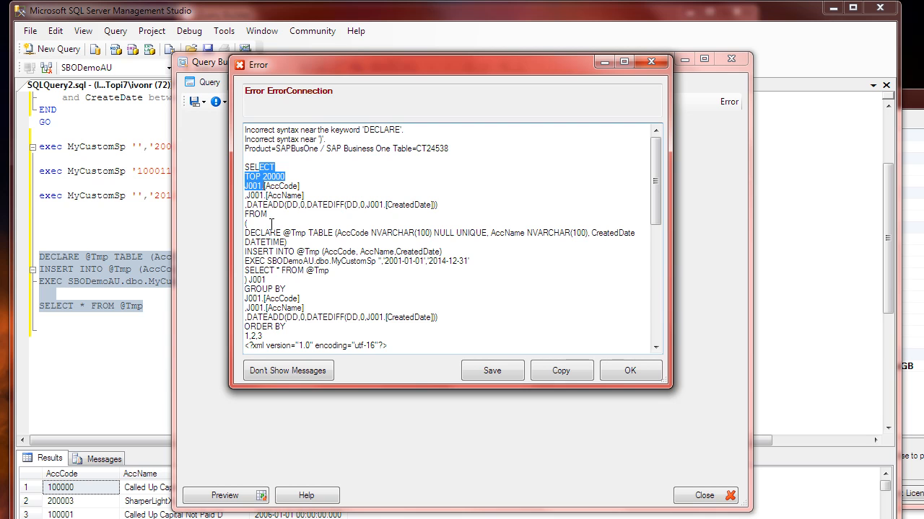
left_click(262, 233)
left_click_drag(262, 232, 309, 277)
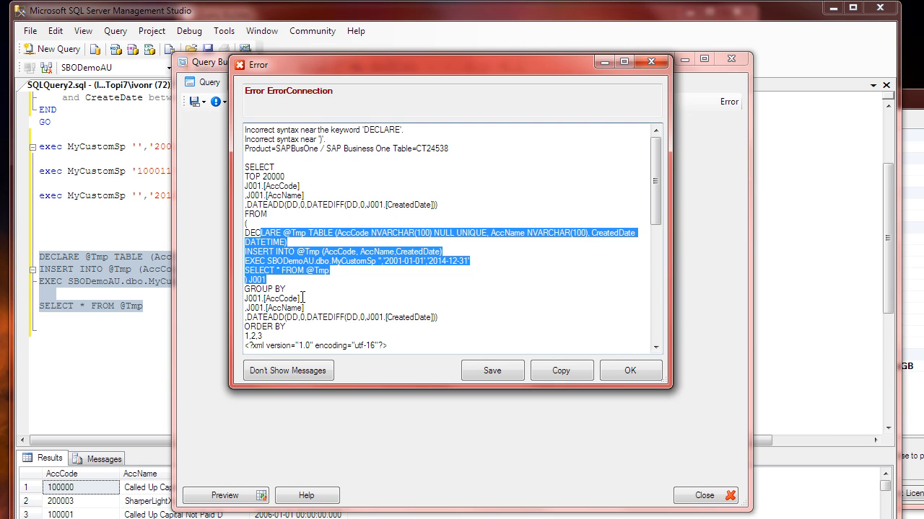
left_click(303, 295)
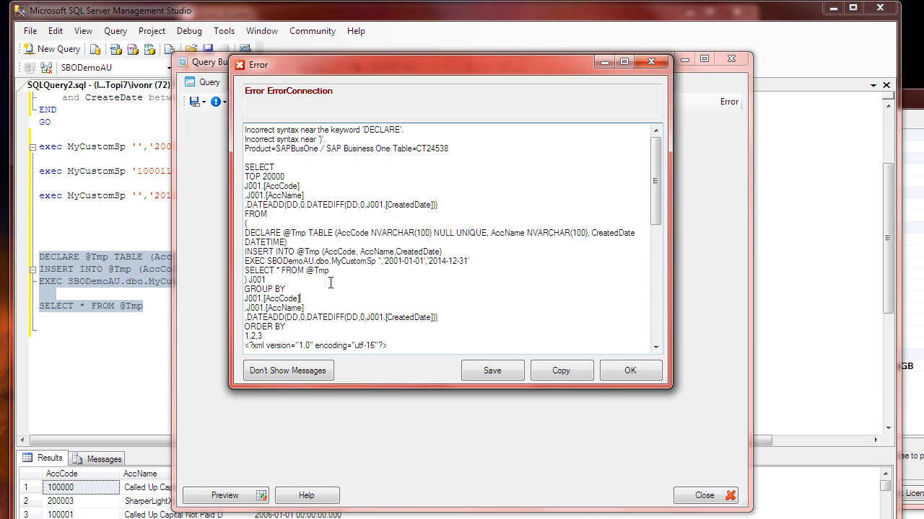
left_click_drag(665, 390, 675, 420)
left_click_drag(247, 233, 475, 262)
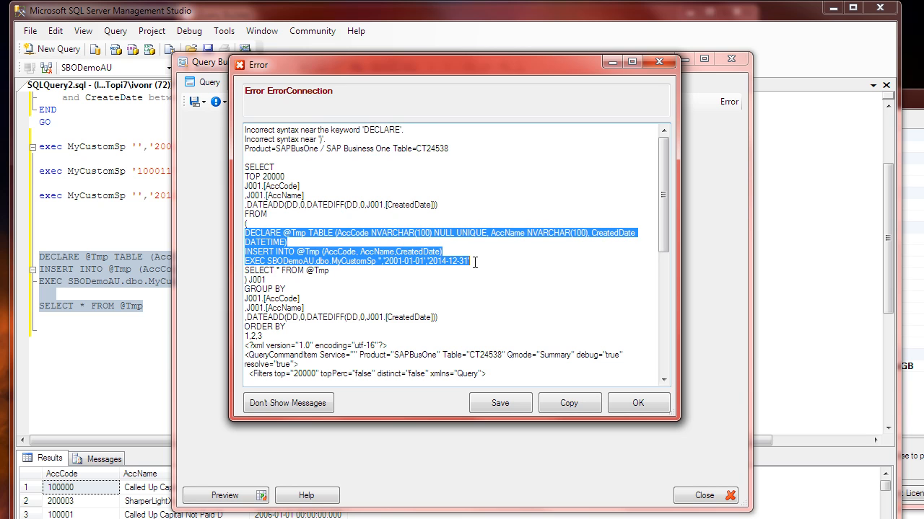
left_click(254, 156)
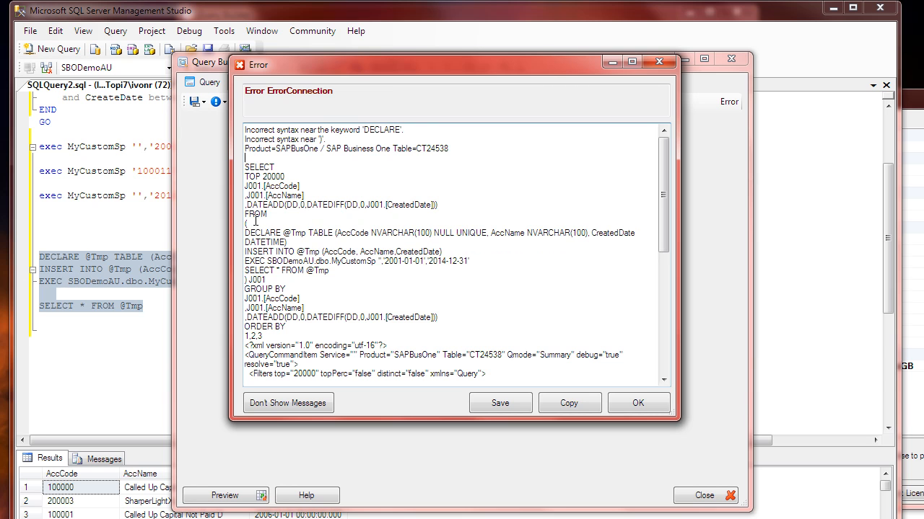
left_click_drag(250, 233, 331, 252)
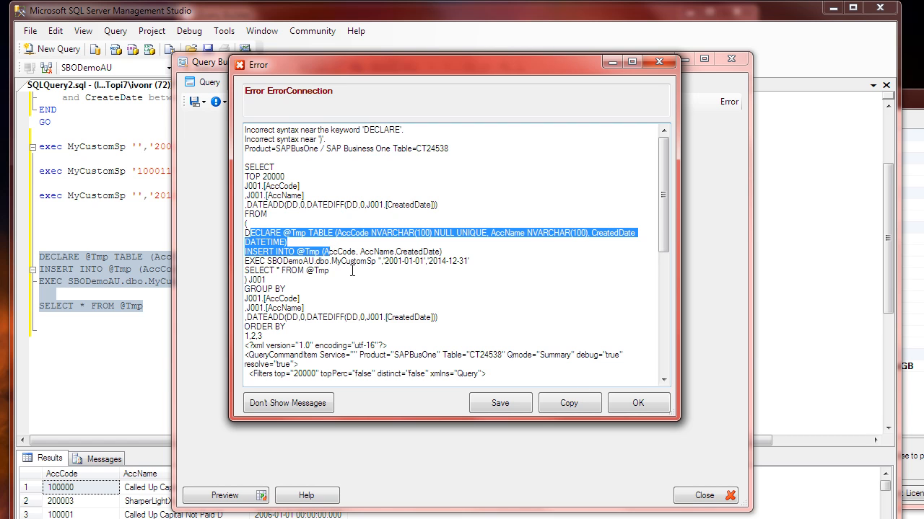
left_click(660, 405)
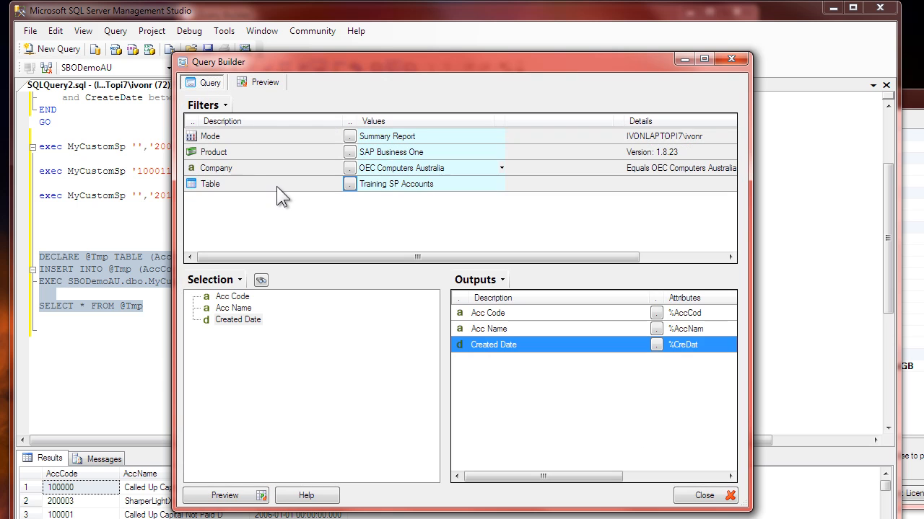
Step: Reopen the Training SP Accounts custom table for editing and open the SQL statement in its Table Name property
left_click(276, 185)
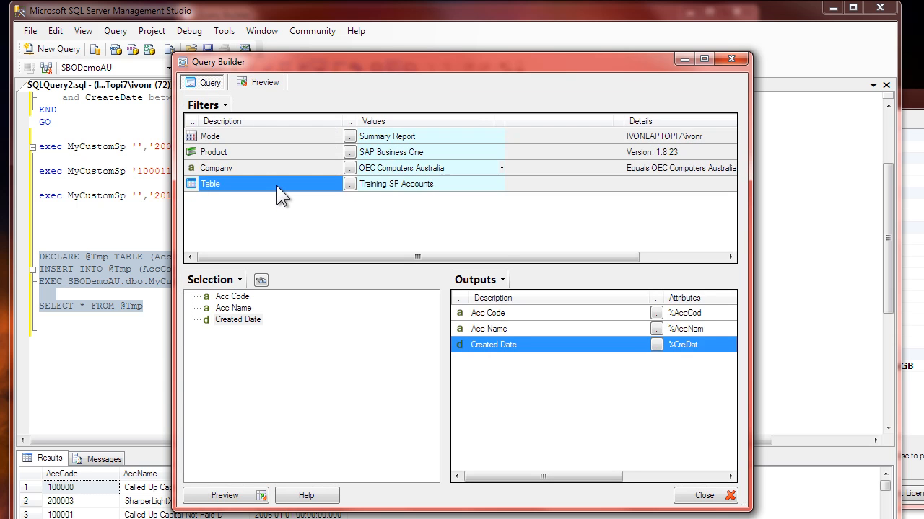
right_click(281, 197)
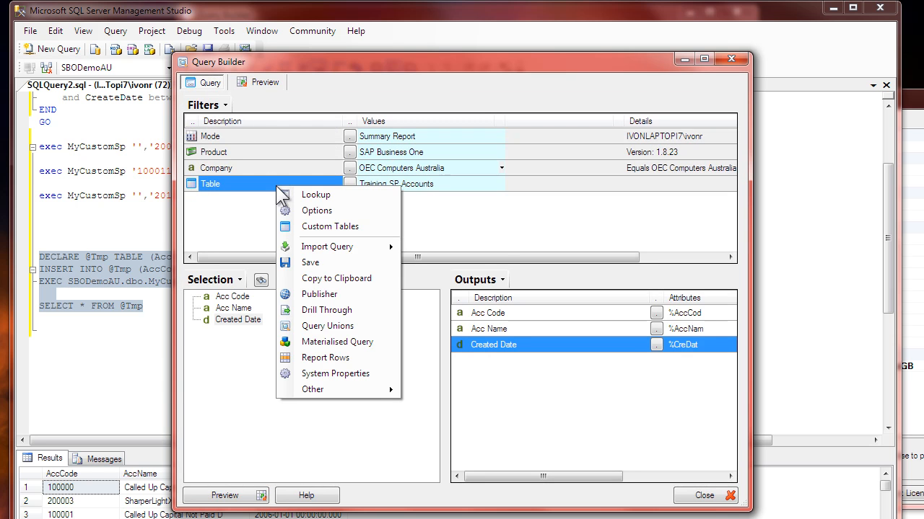
left_click(320, 226)
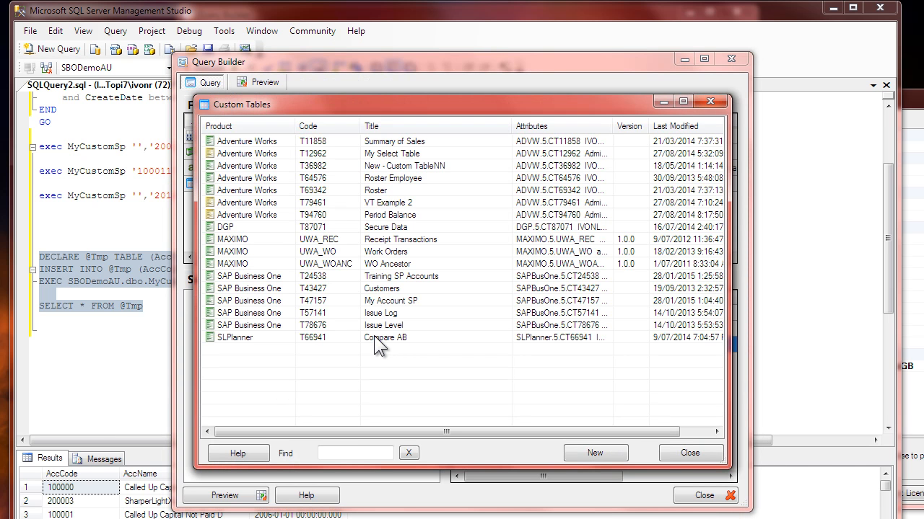
left_click(355, 277)
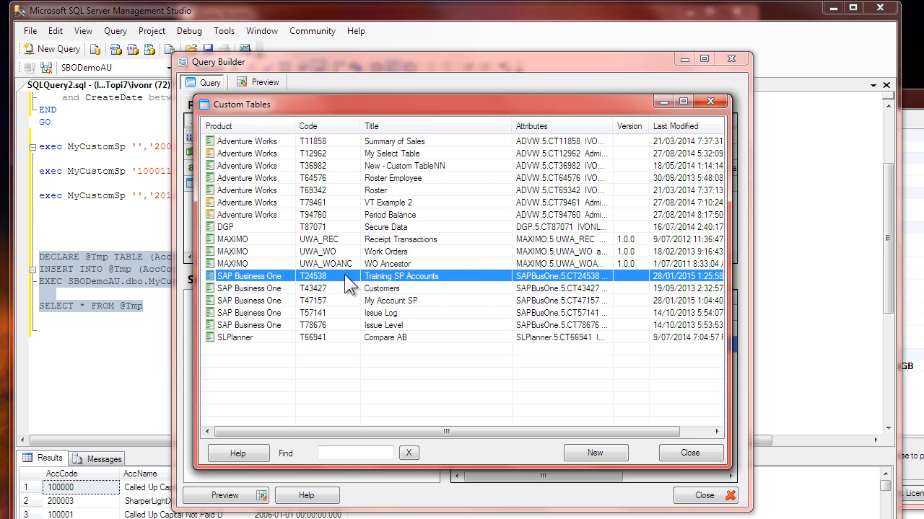
double_click(393, 280)
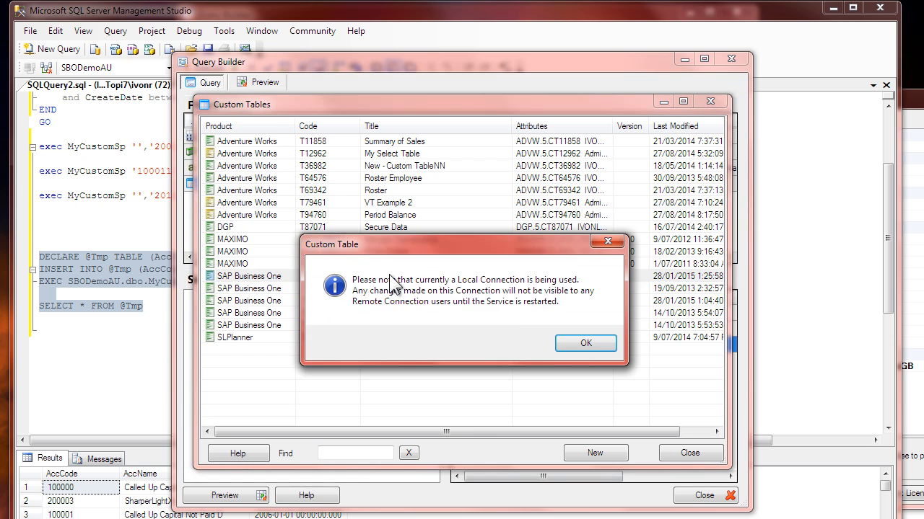
left_click(585, 344)
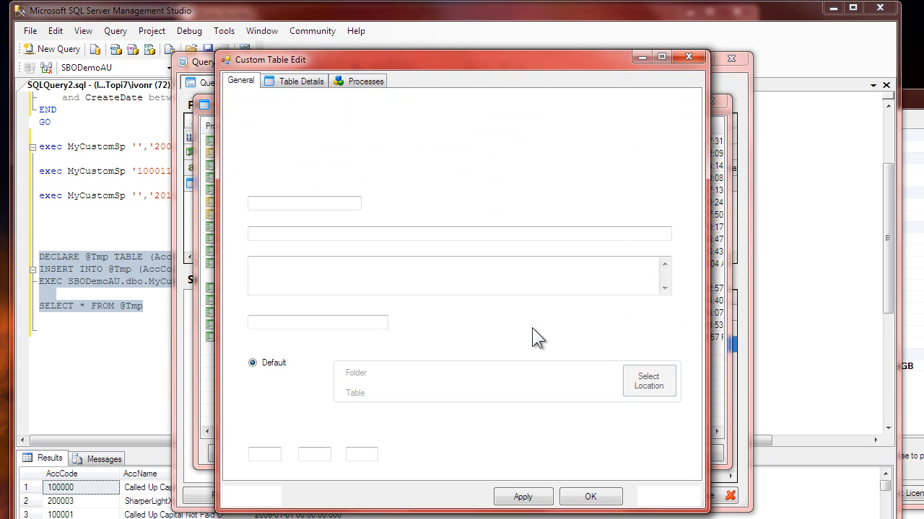
left_click(301, 81)
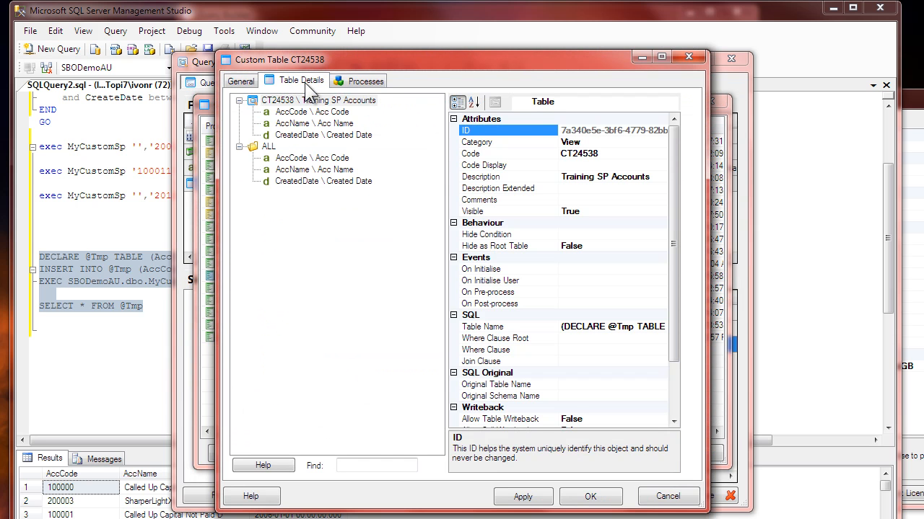
left_click(629, 329)
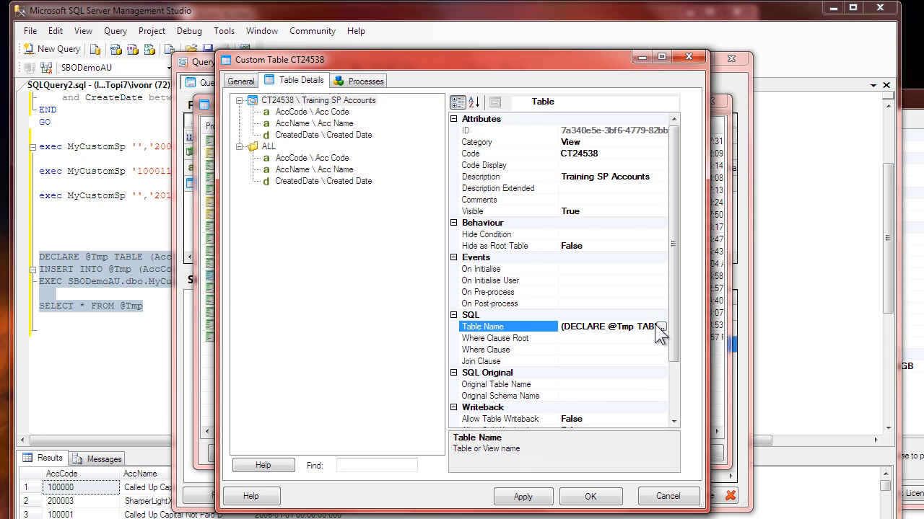
left_click(660, 327)
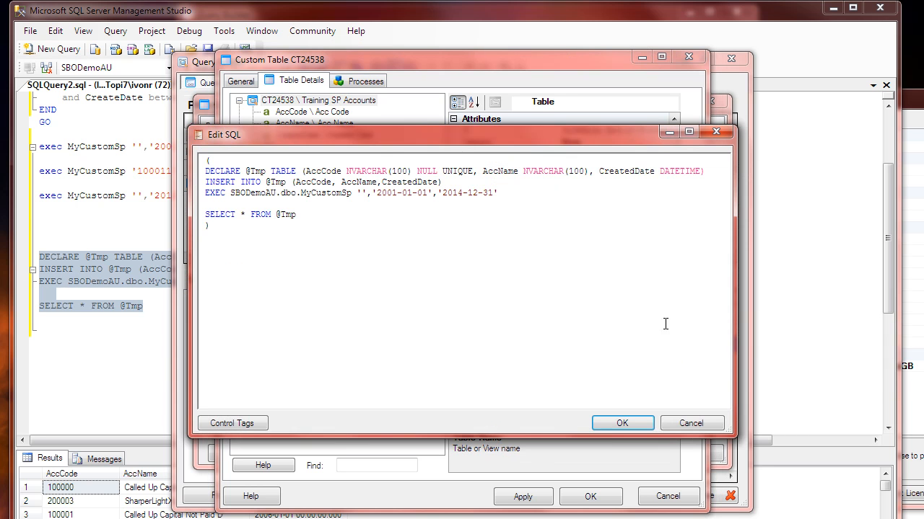
Step: Examine the final SELECT statement and the DECLARE, INSERT and EXEC lines that precede it in the custom table's SQL
left_click_drag(207, 168, 291, 220)
left_click(291, 220)
double_click(277, 215)
left_click(241, 218)
left_click_drag(510, 196, 197, 173)
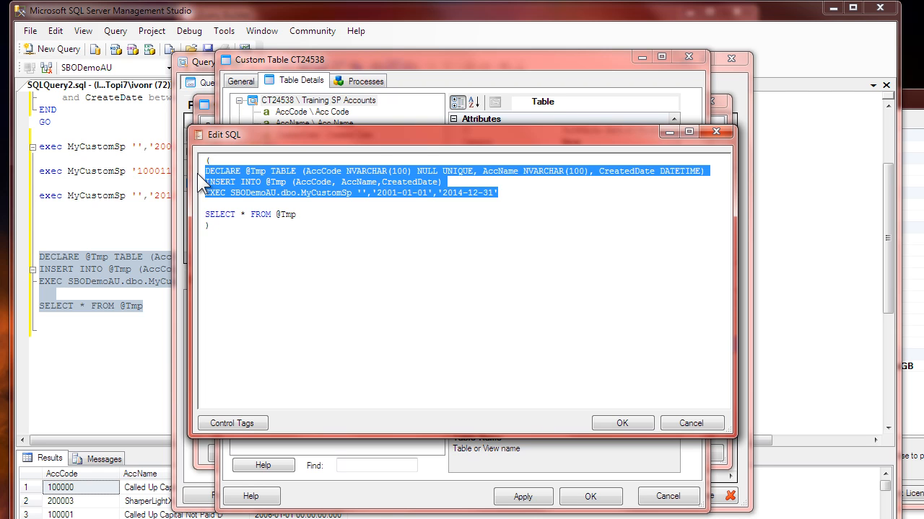
Step: Add blank lines above the opening parenthesis and insert the control tag that moves a tagged section to the top of the SQL statement
left_click(197, 174)
key("Return")
key("Return")
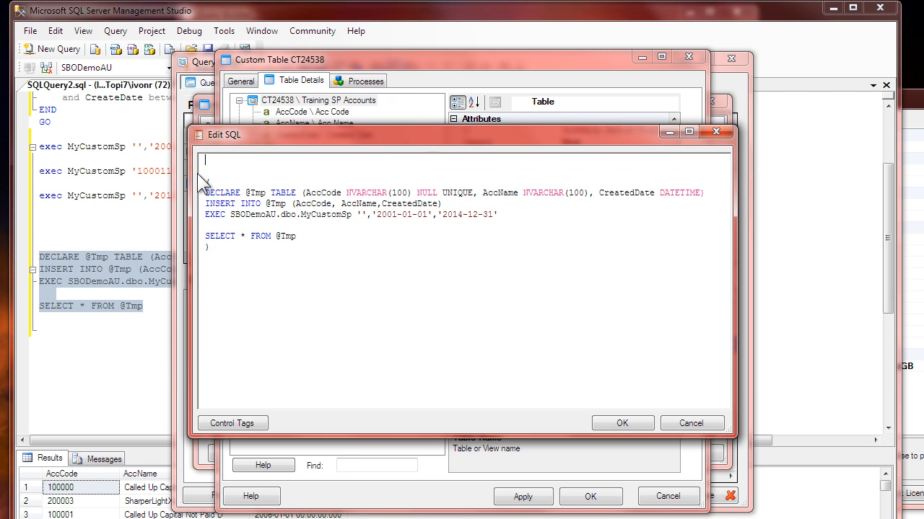
type("(")
left_click(245, 424)
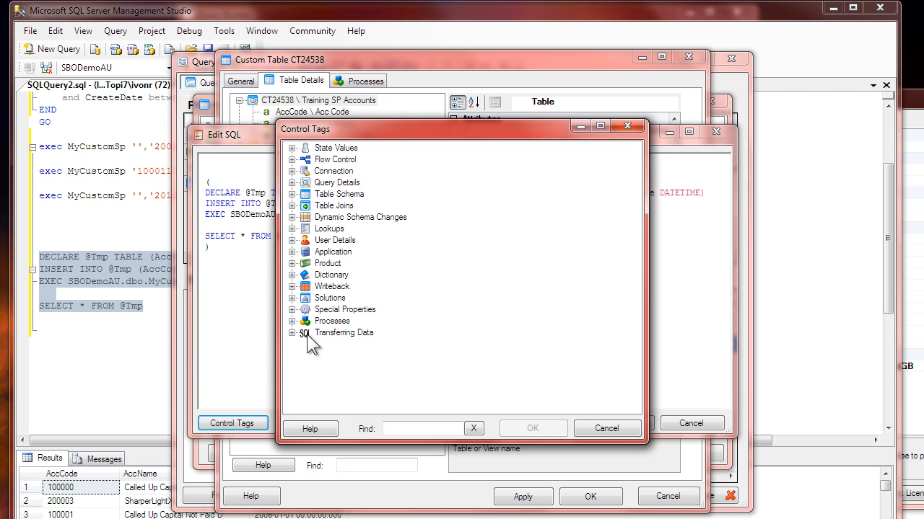
left_click(399, 426)
type("move")
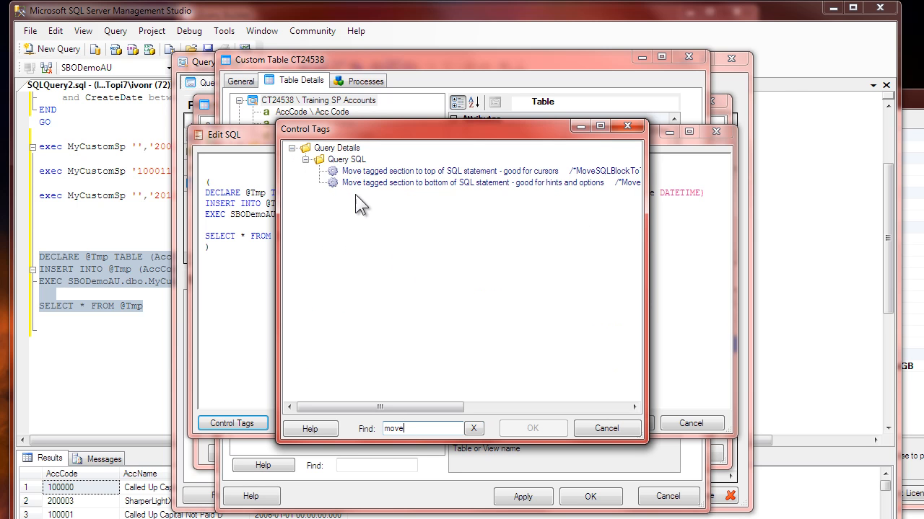
mouse_move(367, 176)
double_click(358, 177)
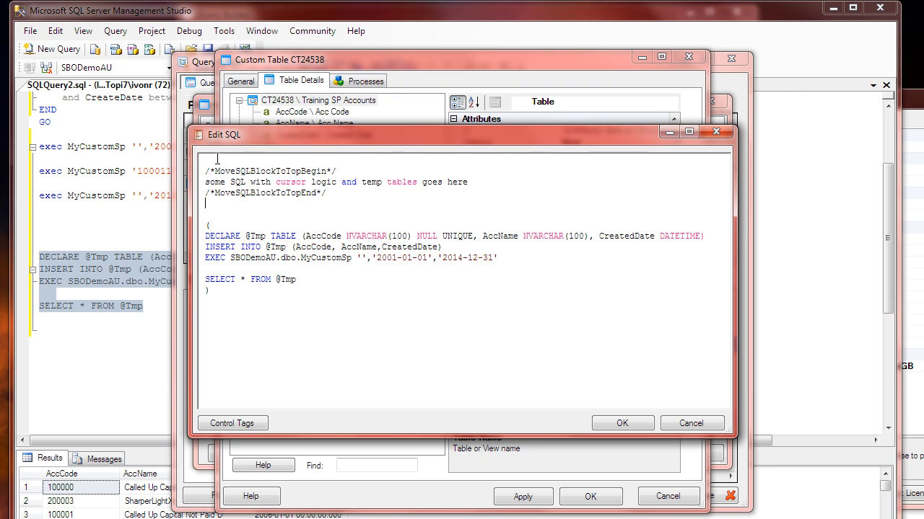
Step: Move the DECLARE, INSERT and EXEC lines from inside the parentheses to between the MoveSQLBlockToTop tags, replacing the placeholder text
double_click(328, 171)
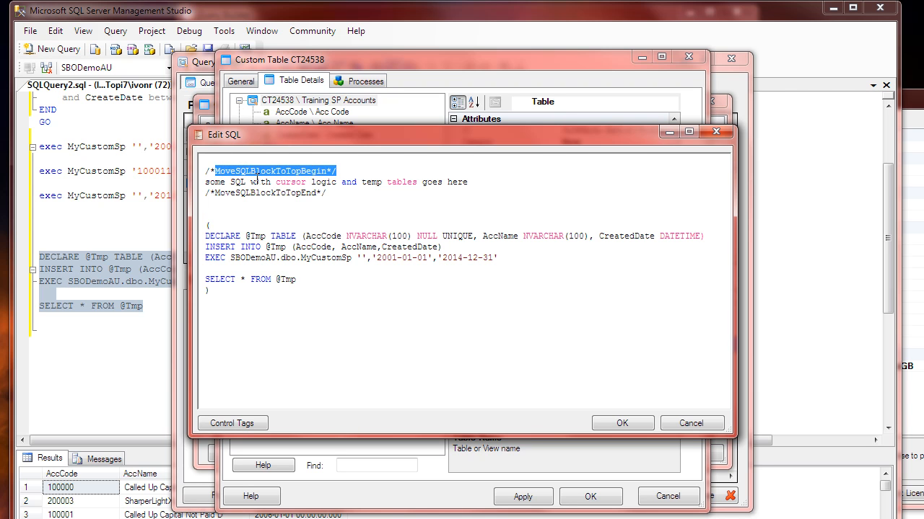
left_click(258, 182)
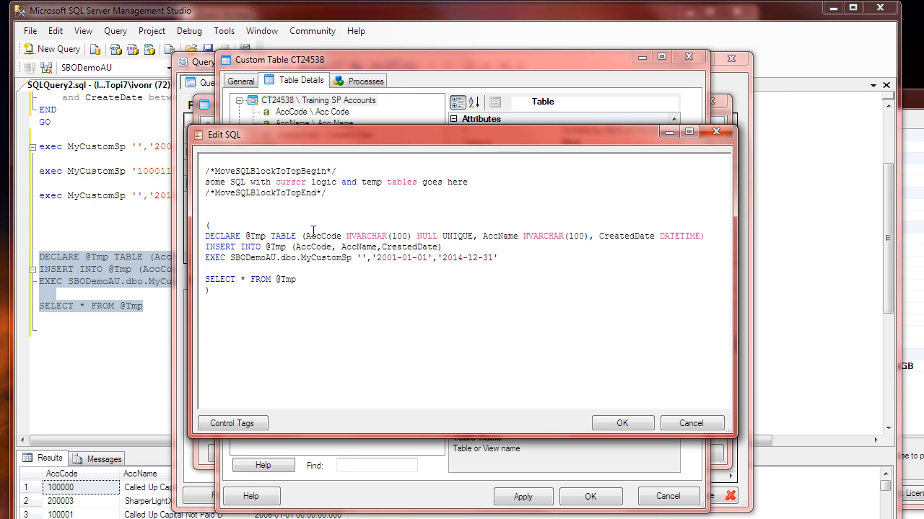
key("shift+Down")
key("shift+Down")
key("shift+Down")
key("ctrl+c")
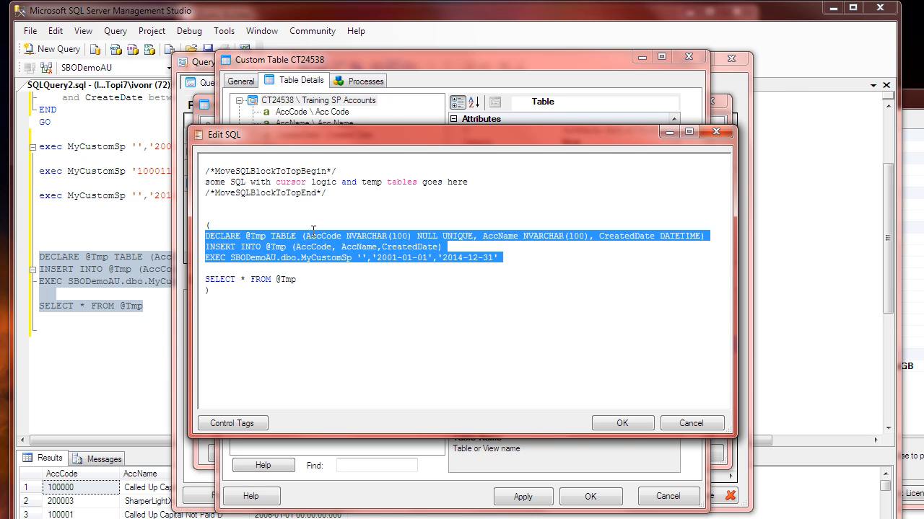
key("Delete")
key("Up")
key("Up")
key("shift+Down")
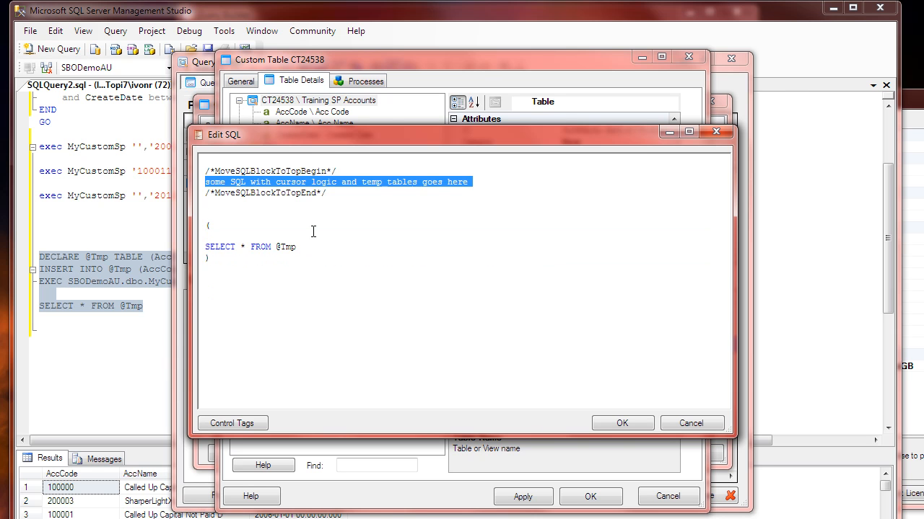
key("ctrl+v")
Step: Remove the blank line above the MoveSQLBlockToTopBegin tag and one of the blank lines below the MoveSQLBlockToTopEnd tag
key("Up")
key("Up")
key("Up")
key("Delete")
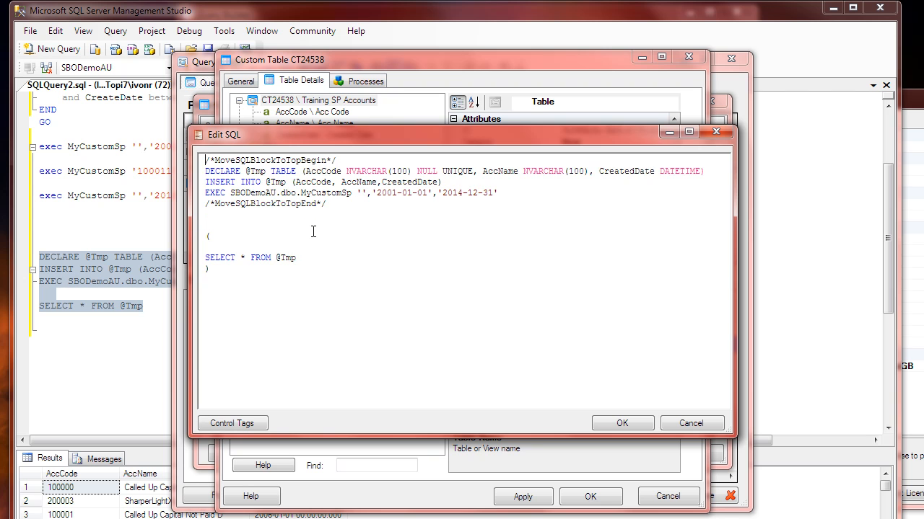
key("Down")
key("Down")
key("Down")
key("Delete")
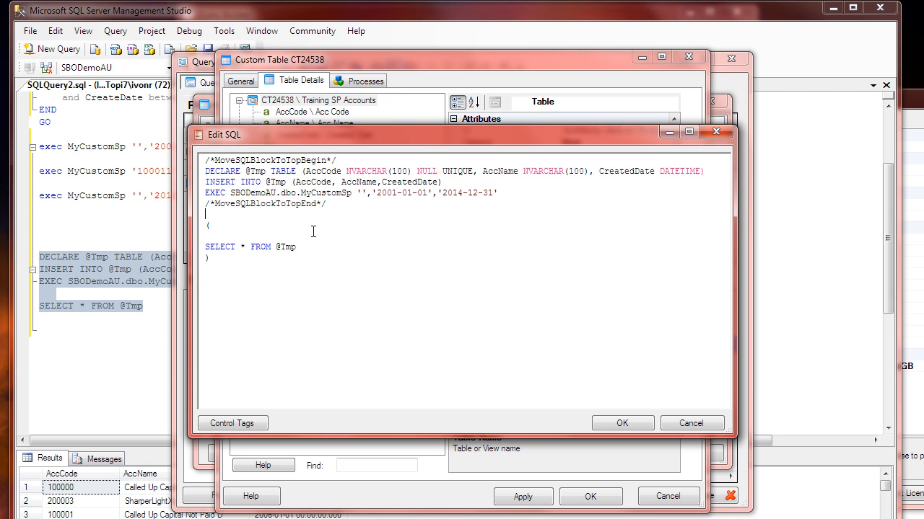
key("shift+Down")
key("shift+Down")
key("shift+Down")
key("shift+Down")
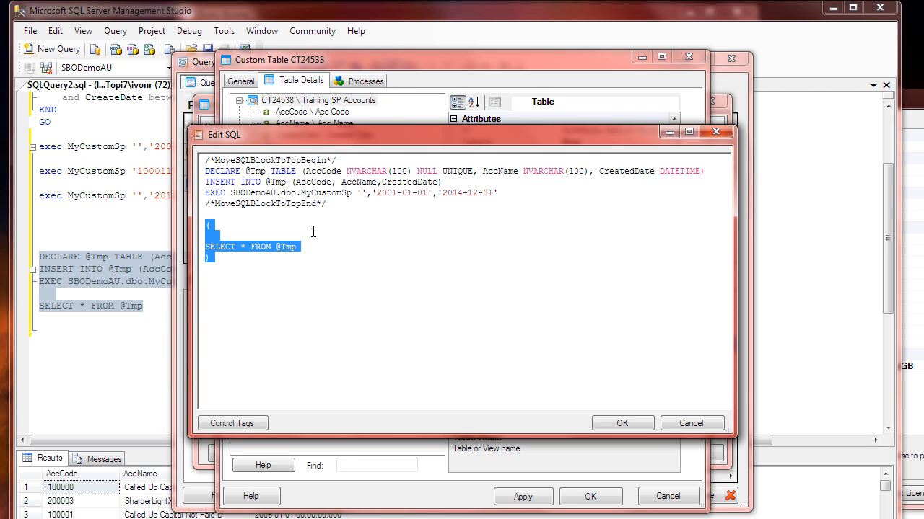
type("@Tmp")
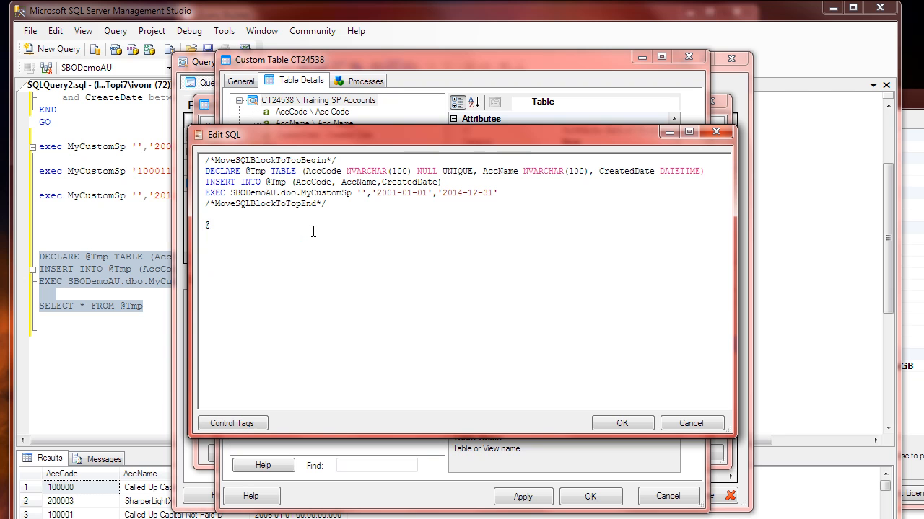
key("BackSpace")
key("BackSpace")
type("mp")
left_click(626, 424)
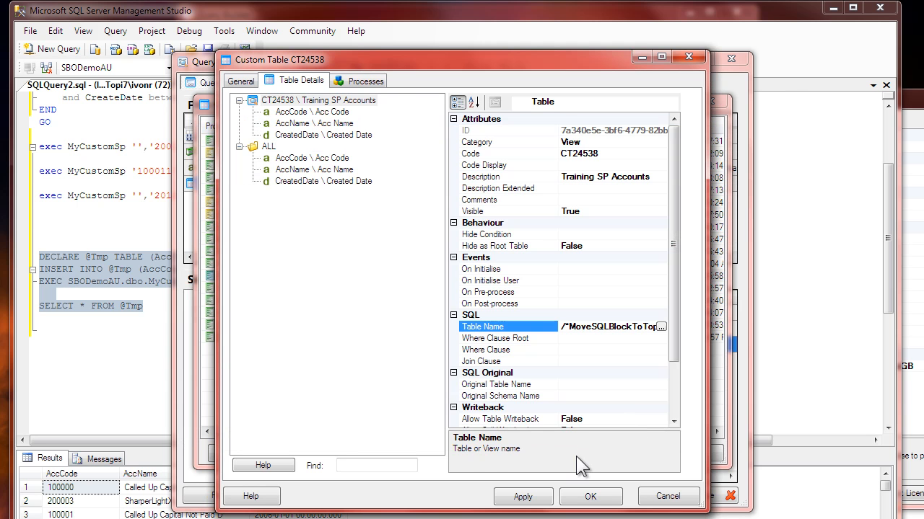
left_click(590, 497)
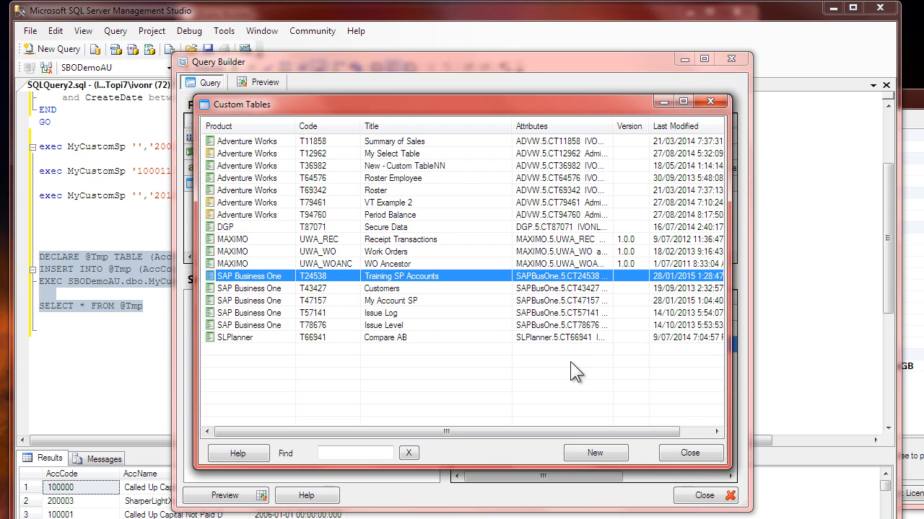
left_click(690, 453)
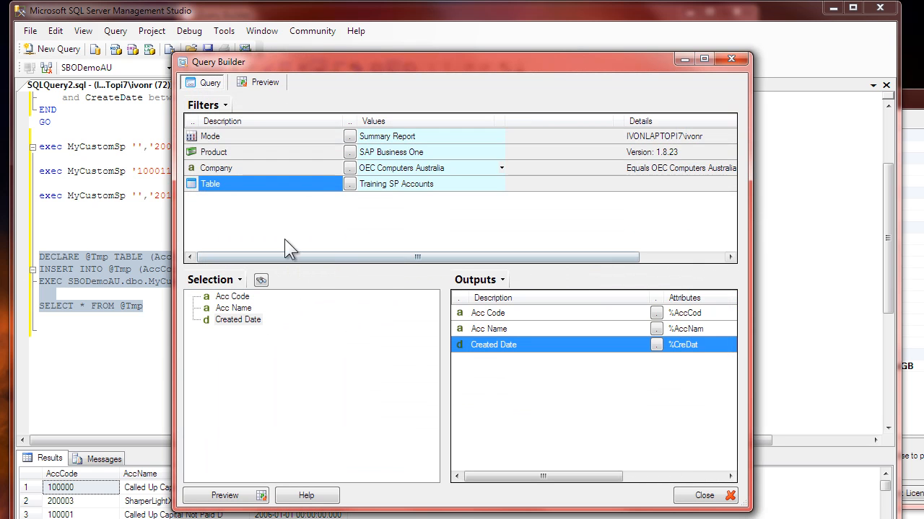
Step: Preview the query on the Training SP Accounts table with refreshed data
left_click(264, 82)
left_click(241, 102)
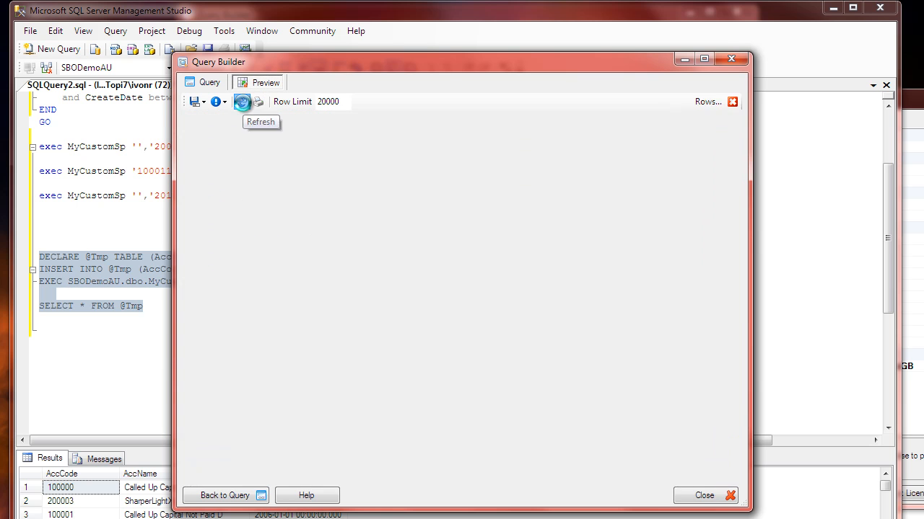
left_click(277, 166)
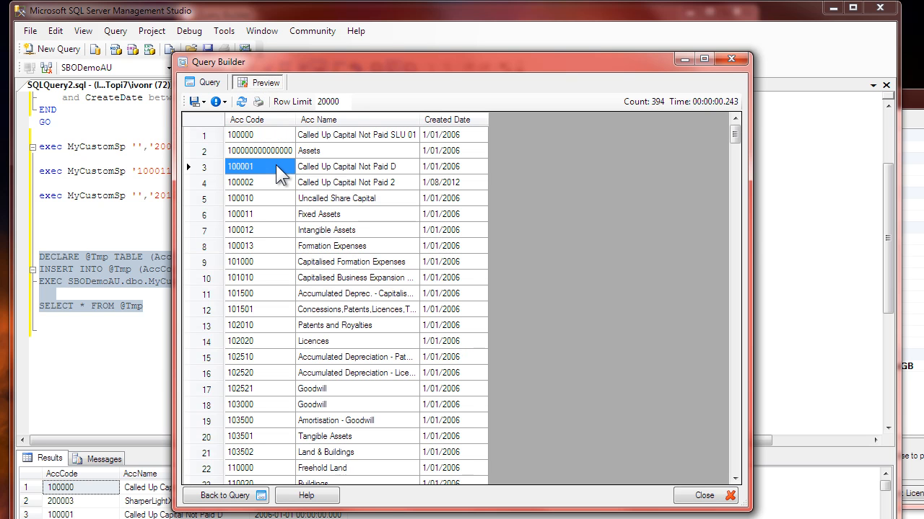
left_click(225, 102)
left_click(245, 134)
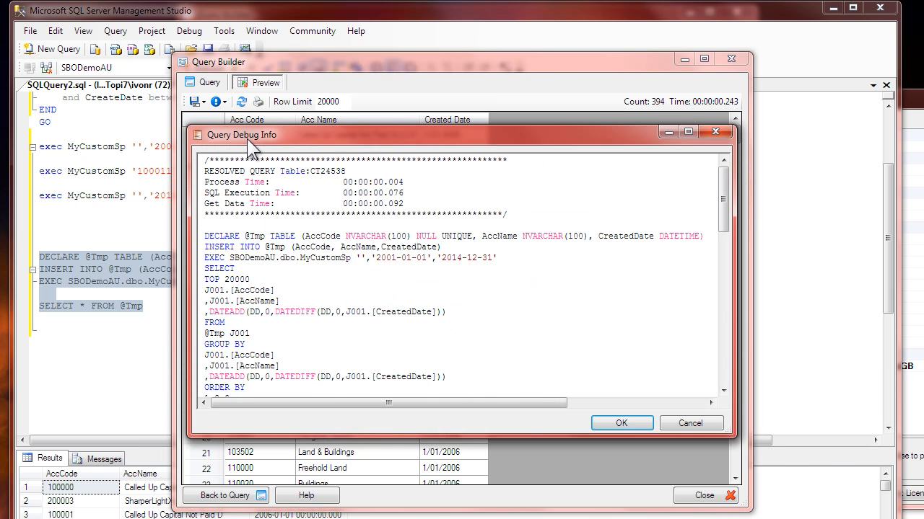
left_click_drag(738, 432, 742, 518)
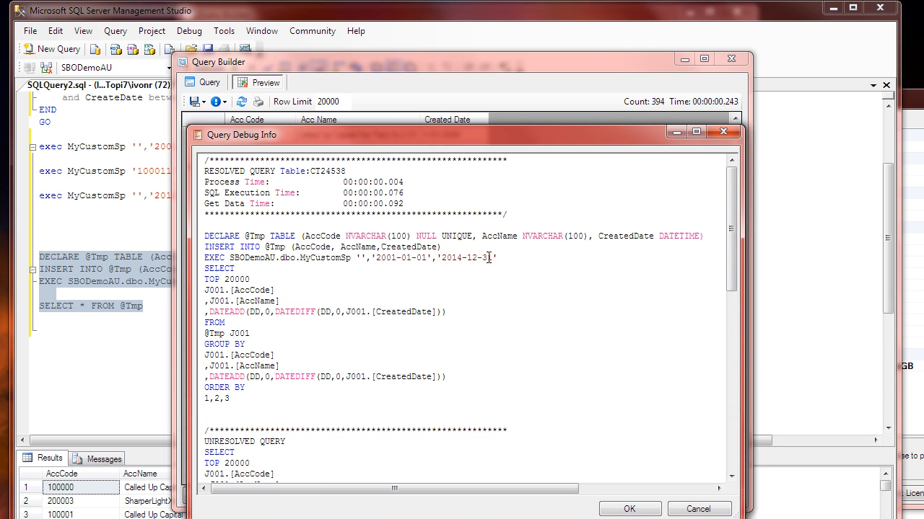
left_click_drag(498, 257, 215, 242)
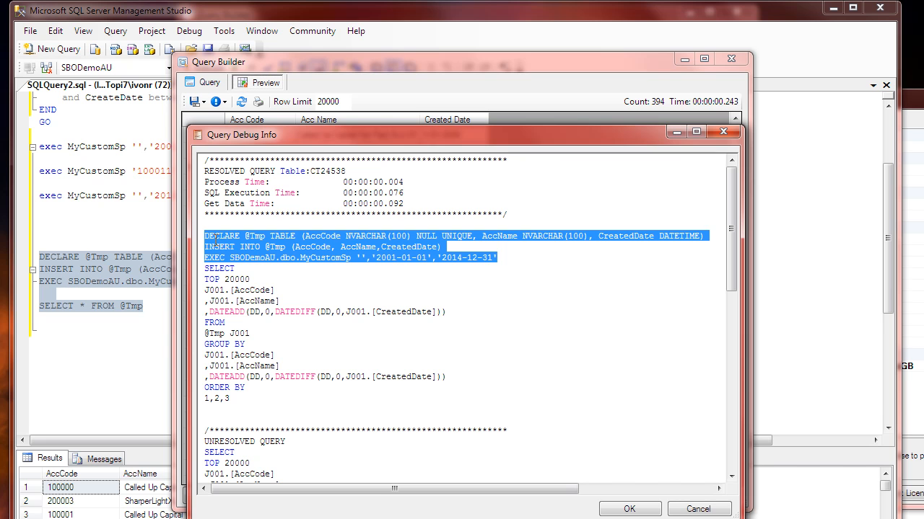
left_click(235, 289)
left_click_drag(205, 268, 445, 318)
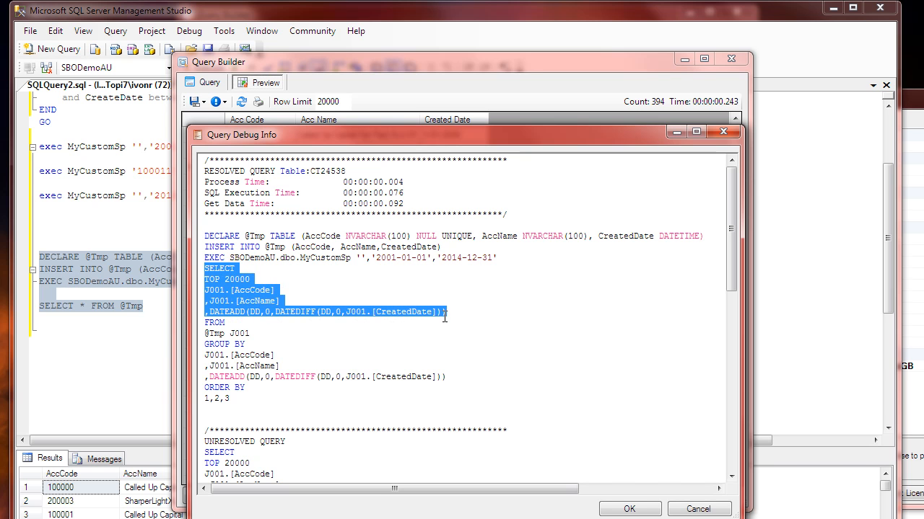
double_click(217, 333)
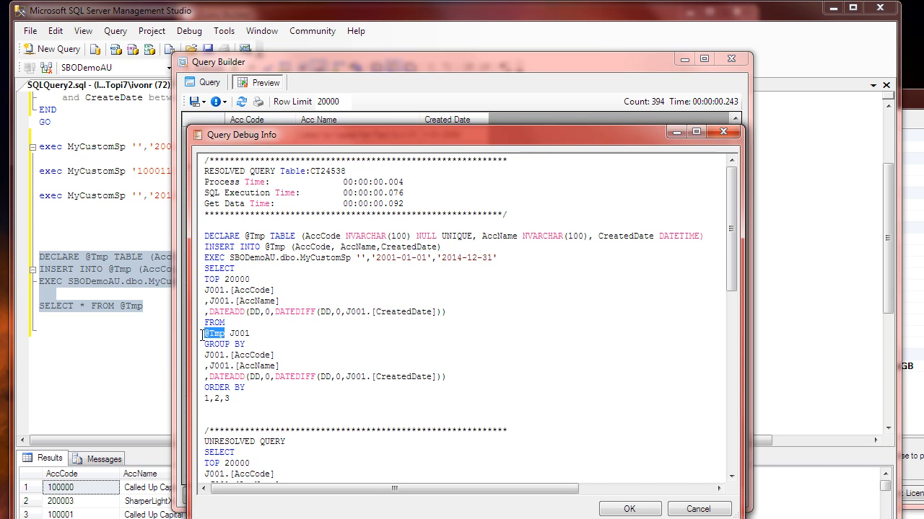
left_click(240, 366)
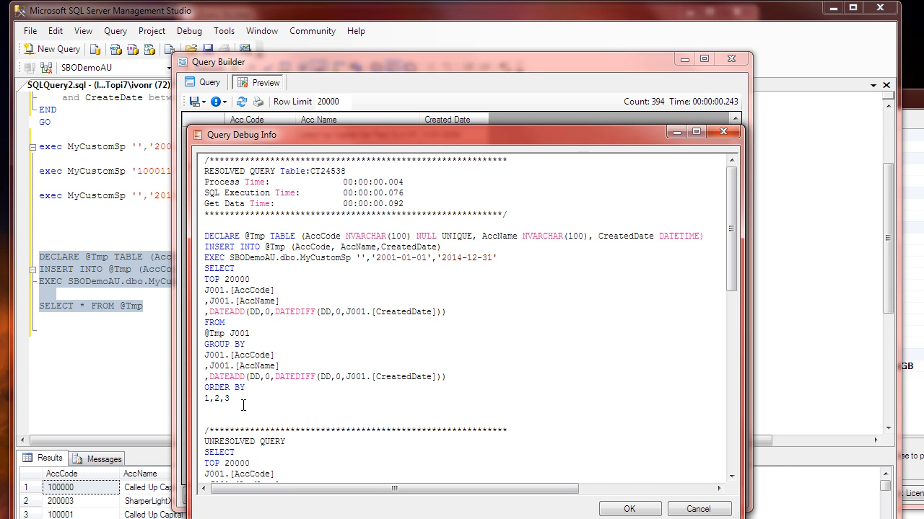
Step: Examine the hard-coded account and date parameters of the EXEC line in the resolved query, and dismiss the debug information
left_click(326, 270)
left_click_drag(375, 256, 495, 260)
left_click(432, 274)
left_click_drag(357, 257, 502, 258)
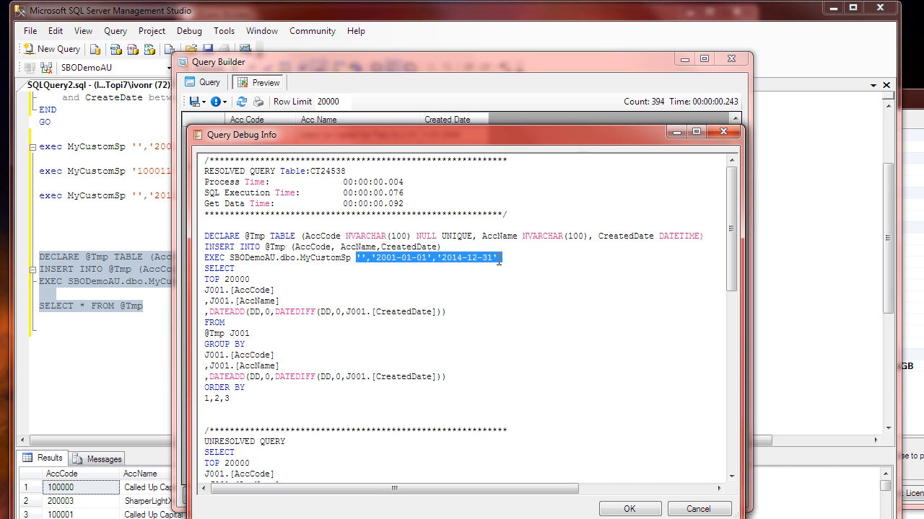
left_click(413, 274)
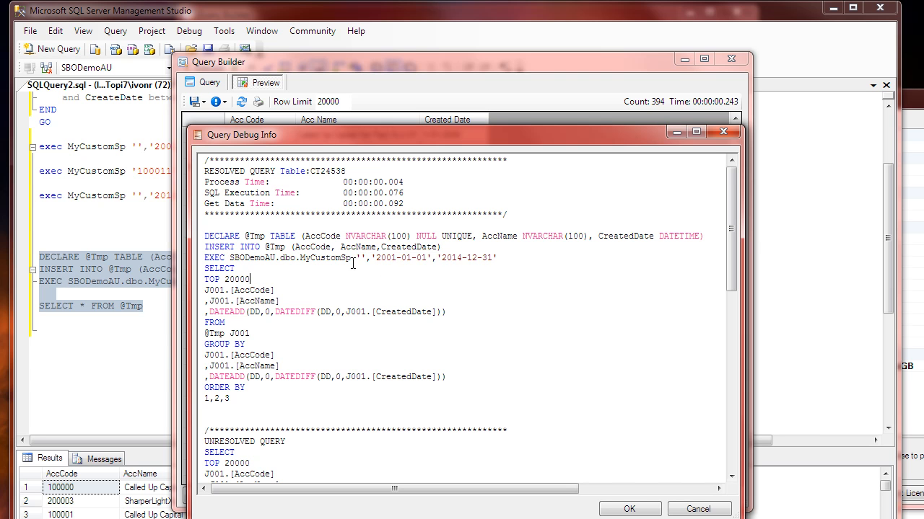
left_click_drag(353, 260, 374, 259)
left_click(396, 260)
left_click(698, 509)
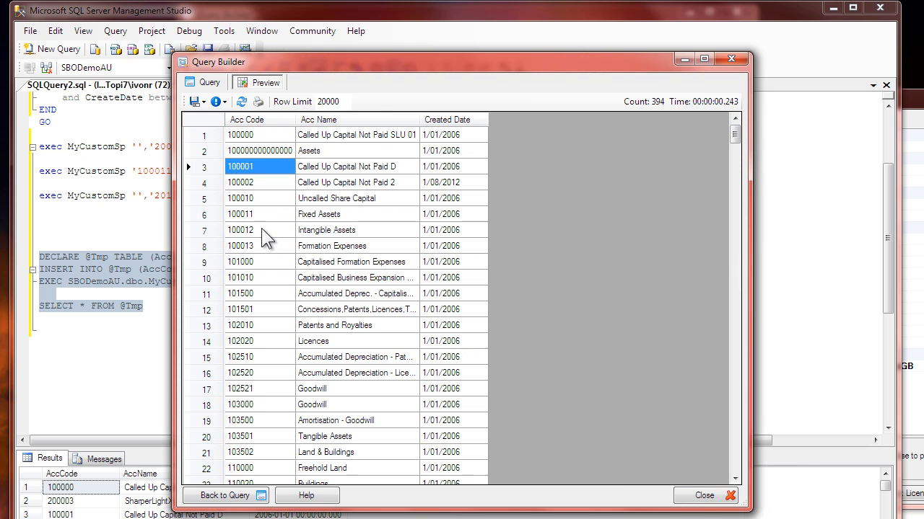
Step: Reopen the Training SP Accounts custom table for editing and open the SQL statement in its Table Name property
left_click(210, 81)
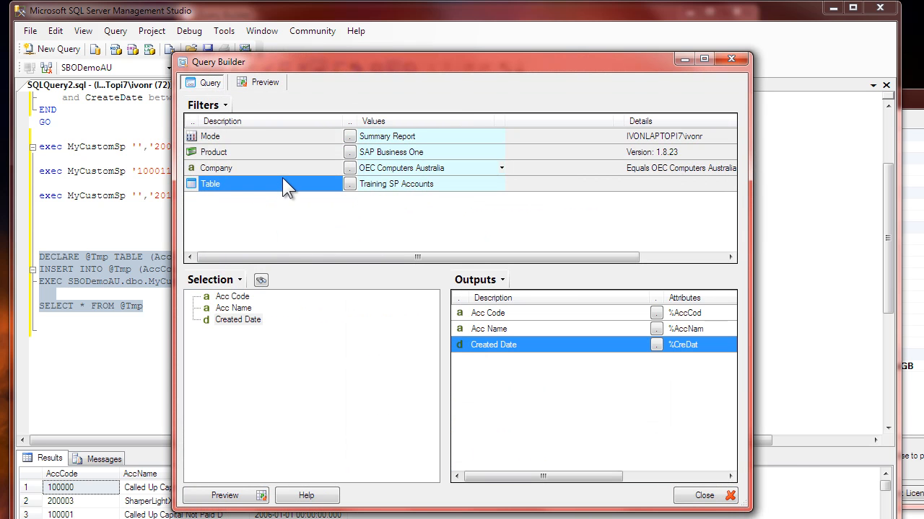
right_click(282, 178)
left_click(336, 218)
left_click(583, 346)
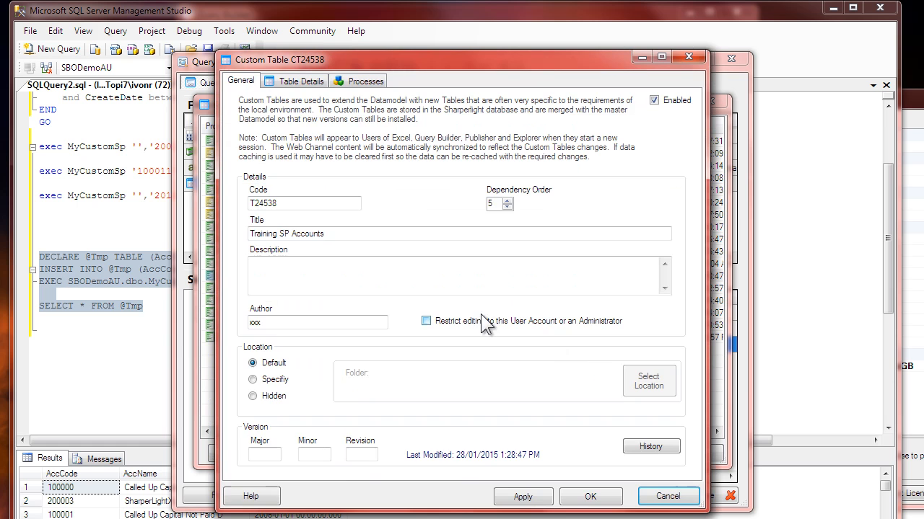
left_click(301, 80)
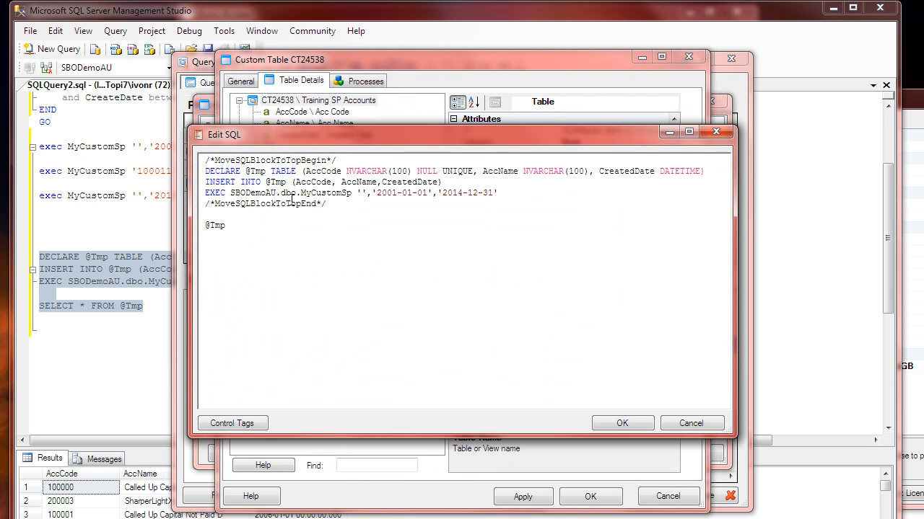
Step: Compare the stored procedure's parameters in the EXEC line with the table's fields, and leave the SQL statement without changes
left_click_drag(312, 137, 366, 250)
left_click_drag(448, 306, 466, 308)
left_click(527, 309)
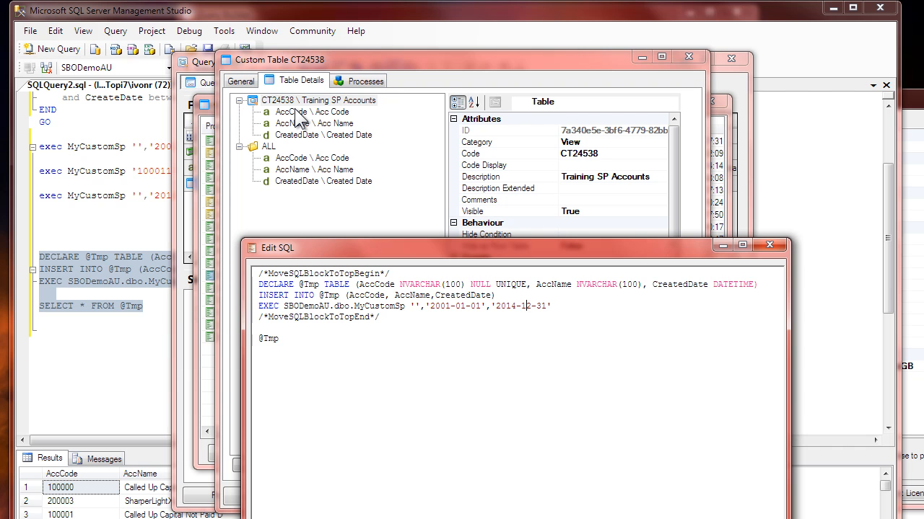
left_click(415, 307)
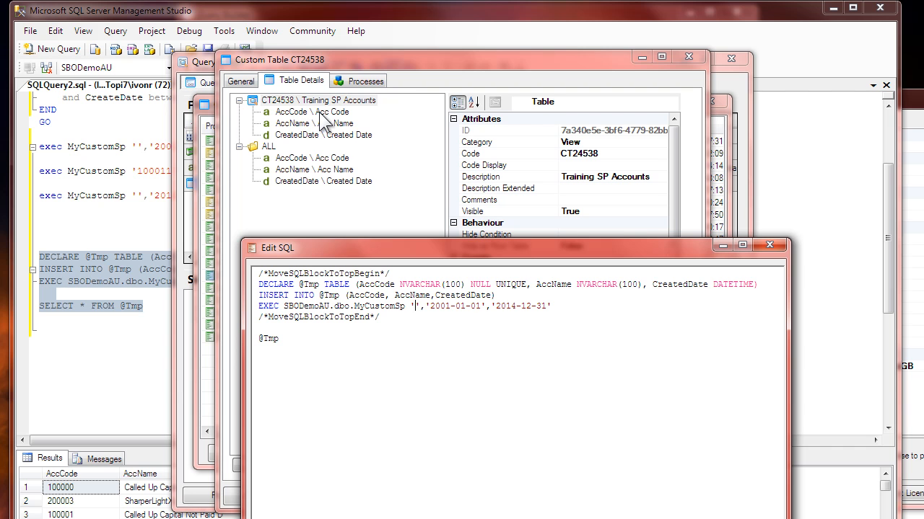
left_click(674, 518)
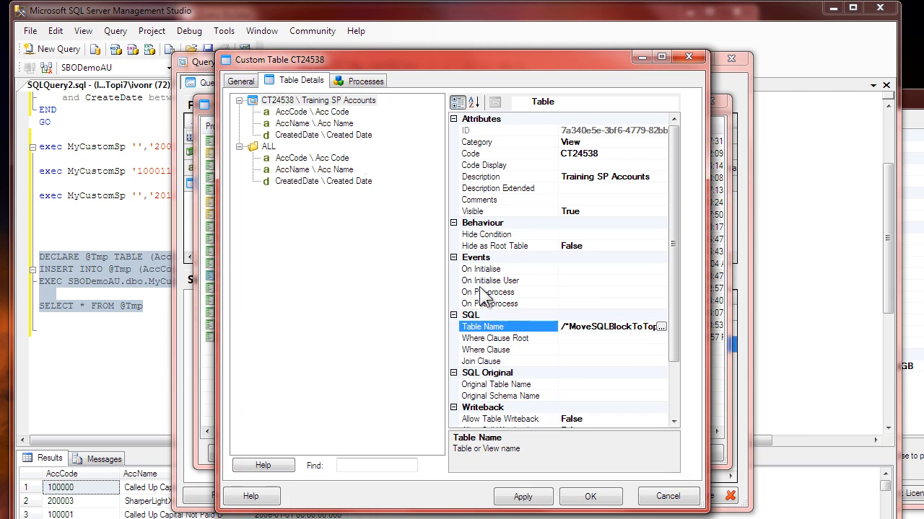
Step: Set the Mandatory Values property of the AccCode field to Always
left_click(306, 109)
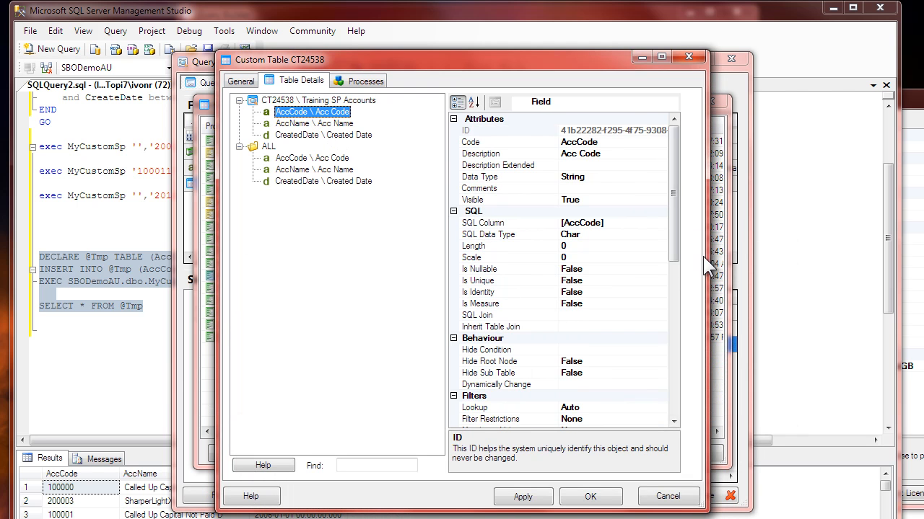
left_click_drag(675, 233, 673, 289)
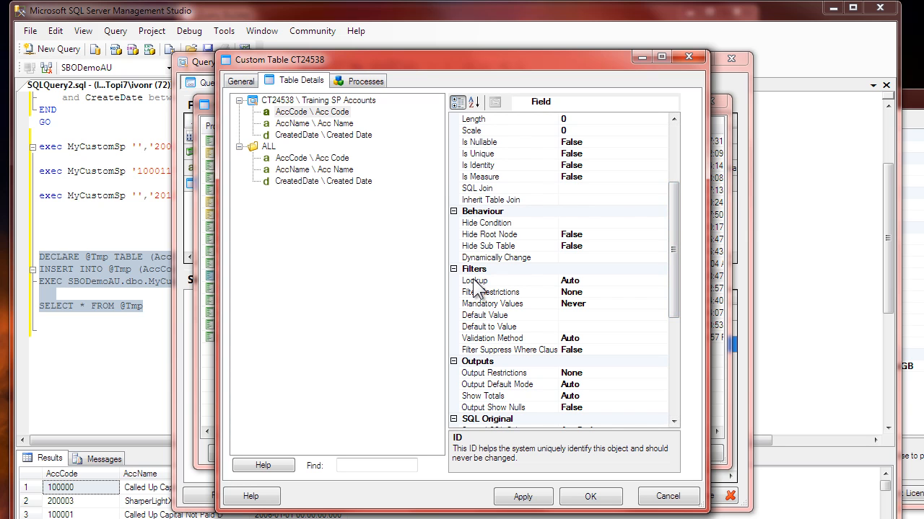
left_click(505, 292)
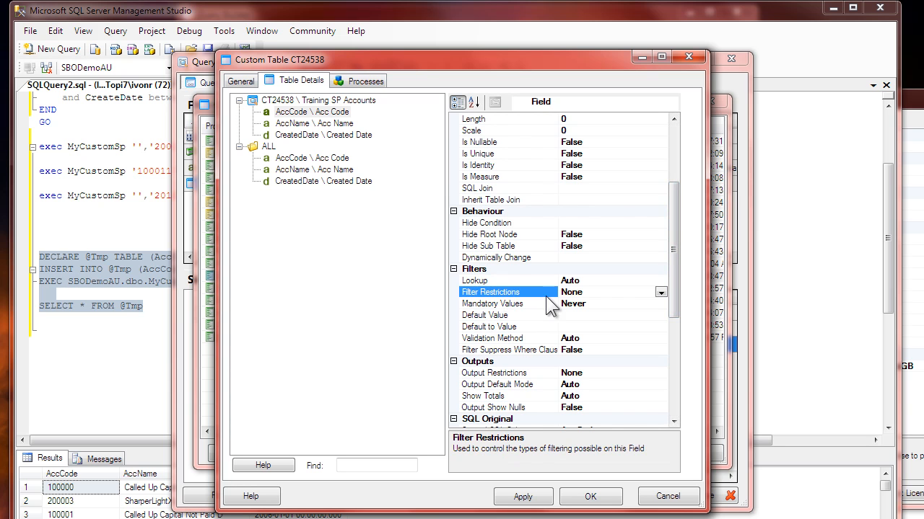
left_click(499, 304)
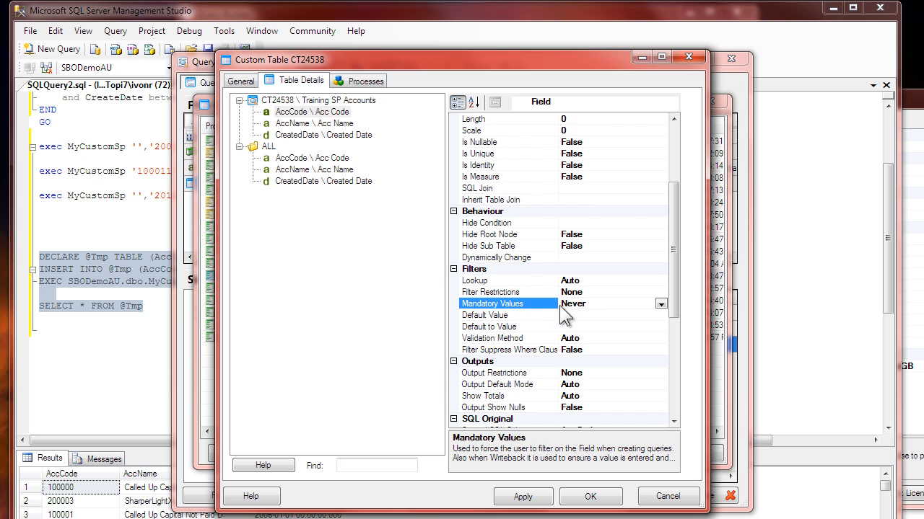
left_click(660, 304)
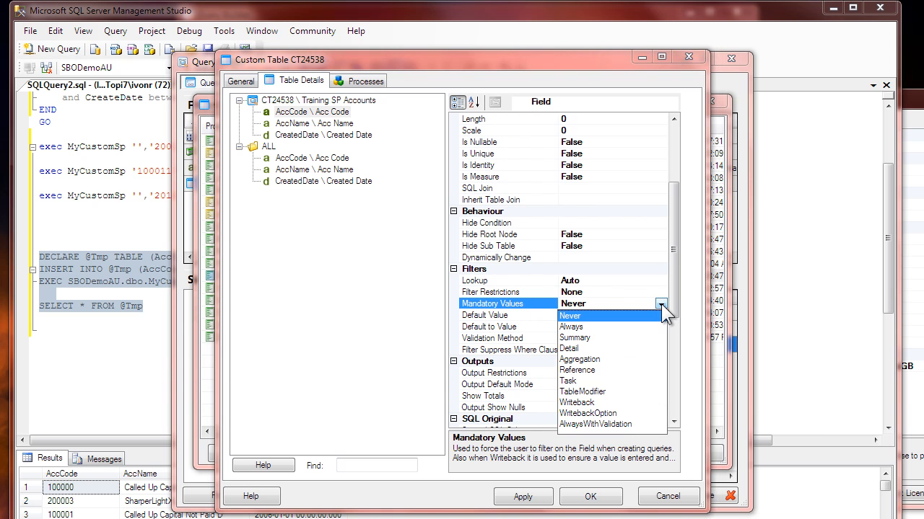
left_click(586, 328)
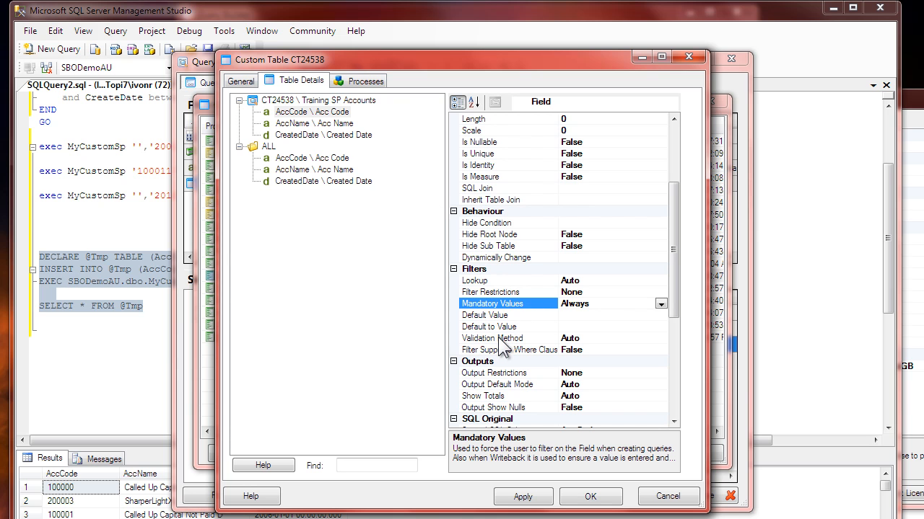
Step: Set the Filter Restrictions property of the AccCode field to SingleNoOperatorsOnlyOnce
left_click(490, 292)
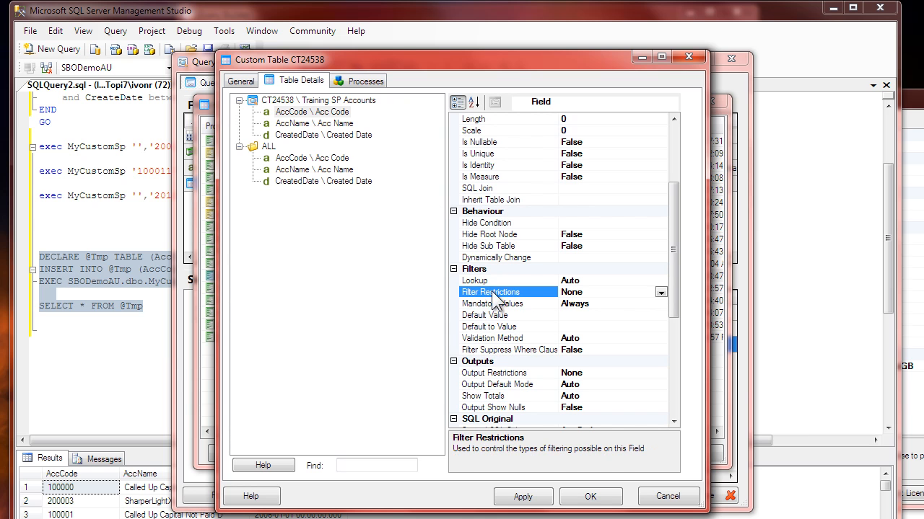
left_click(661, 292)
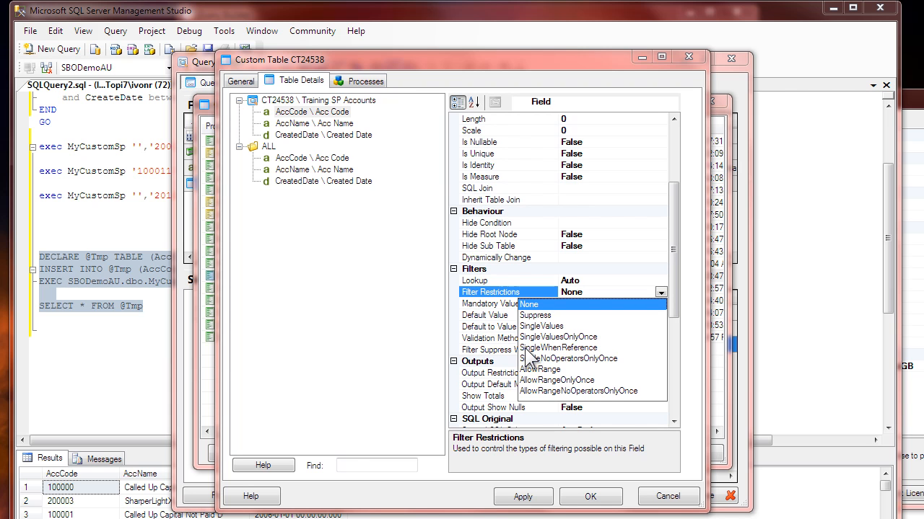
left_click(571, 358)
Step: For the CreatedDate field, set Mandatory Values to Always and Filter Restrictions to AllowRangeNoOperatorsOnlyOnce
left_click(309, 135)
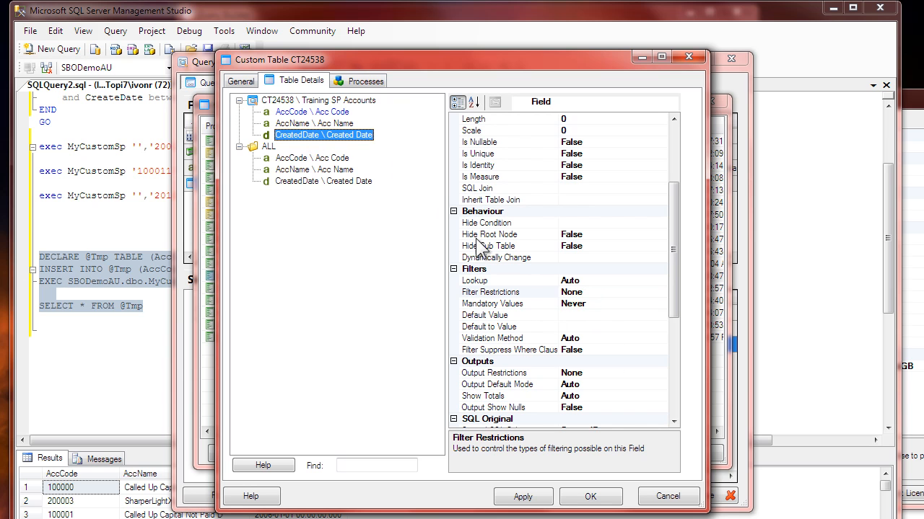
left_click(601, 292)
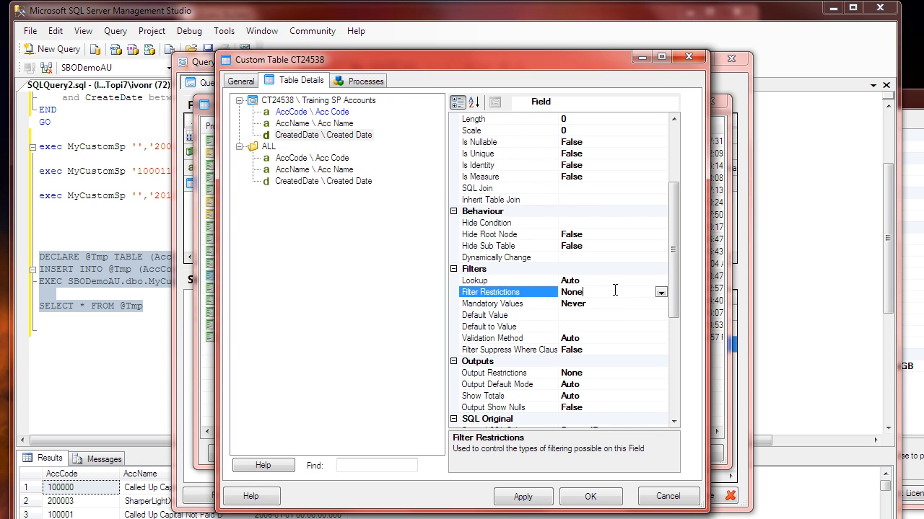
double_click(617, 303)
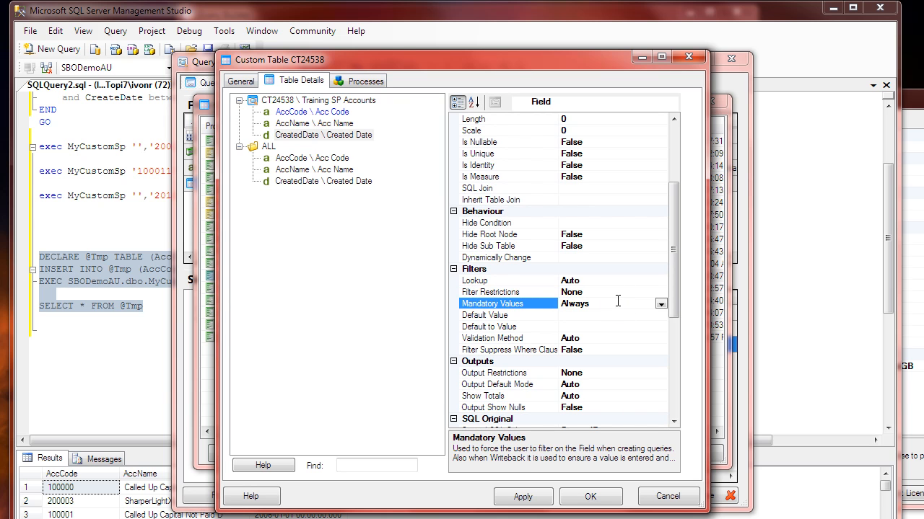
left_click(590, 292)
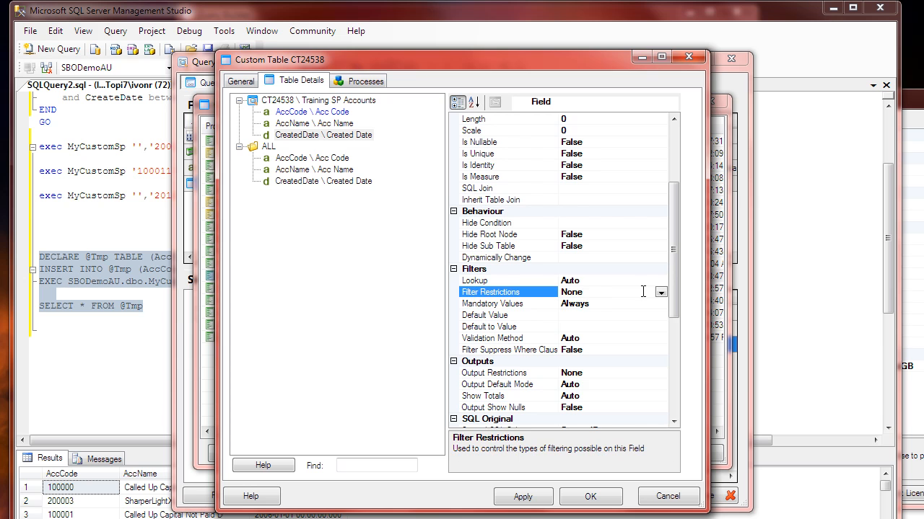
left_click(661, 293)
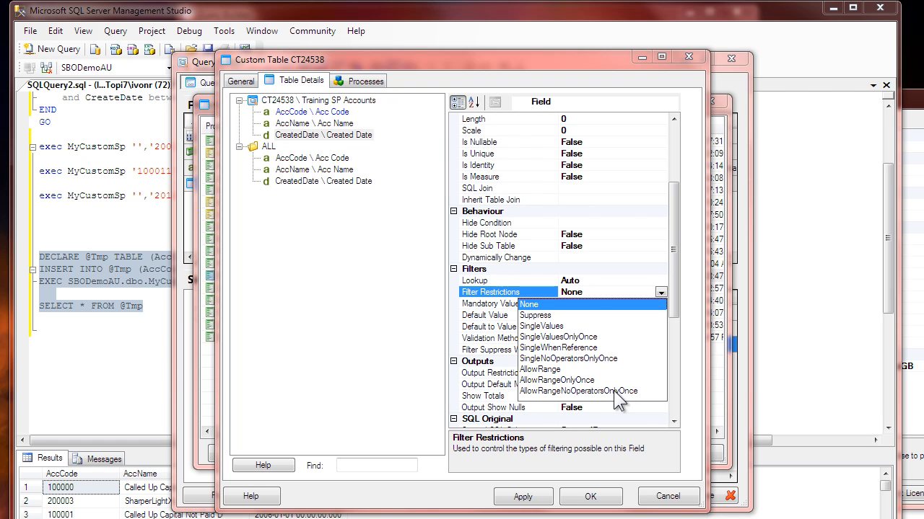
left_click(614, 391)
Step: Set the CreatedDate field's Default Value to DATE -10y and its Default to Value to DATE
left_click(505, 315)
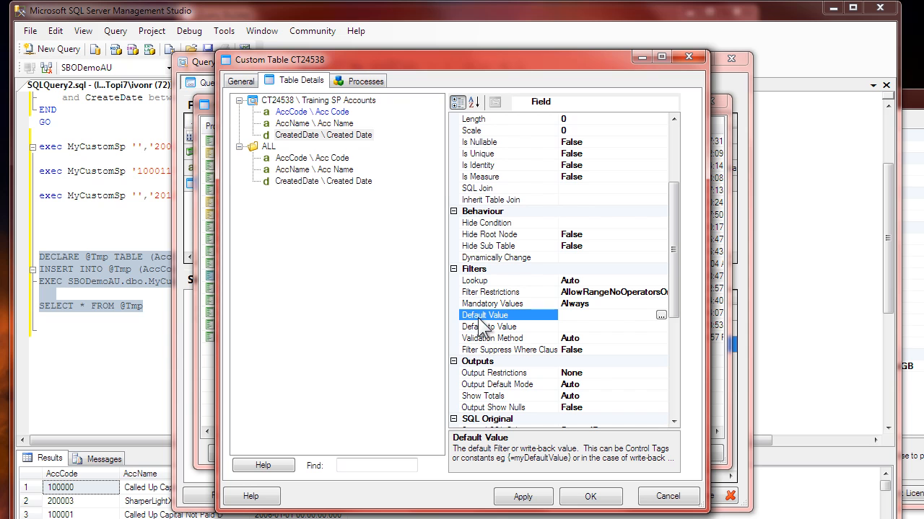
left_click(485, 327)
left_click(486, 315)
left_click(570, 317)
type("DATE -10y")
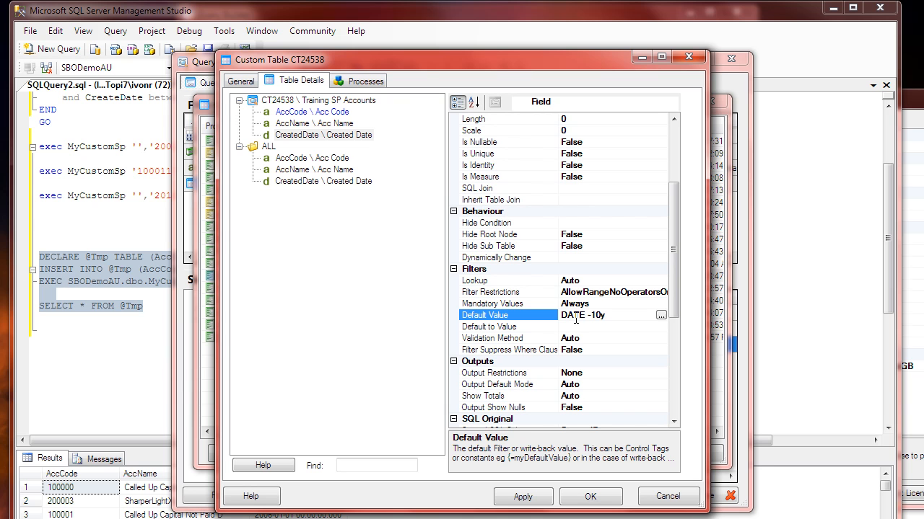
left_click(584, 326)
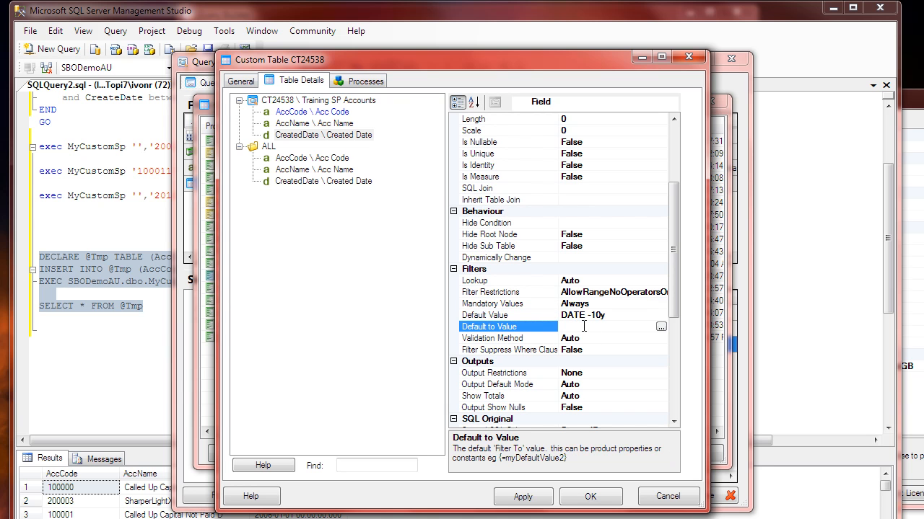
type("DATE")
left_click(545, 304)
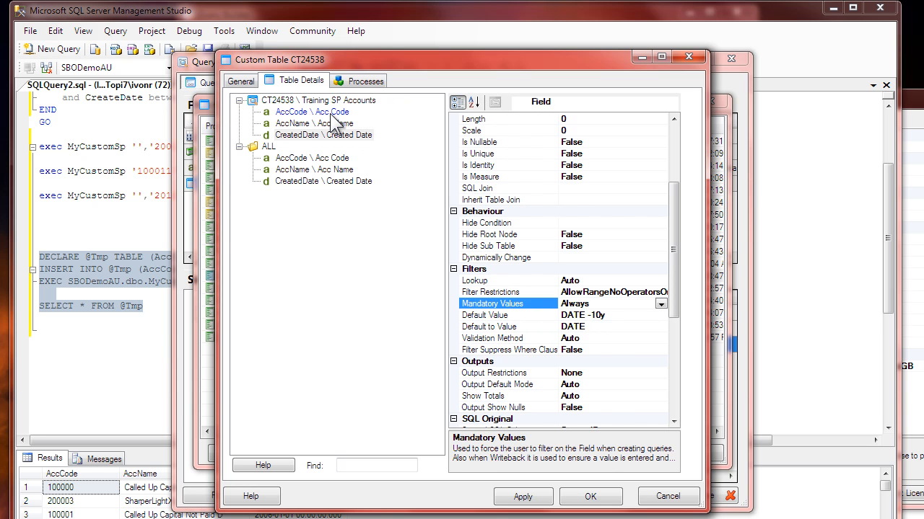
Step: Set the Default Value of the AccCode field to <ALL>, leaving its Default to Value empty
left_click(332, 113)
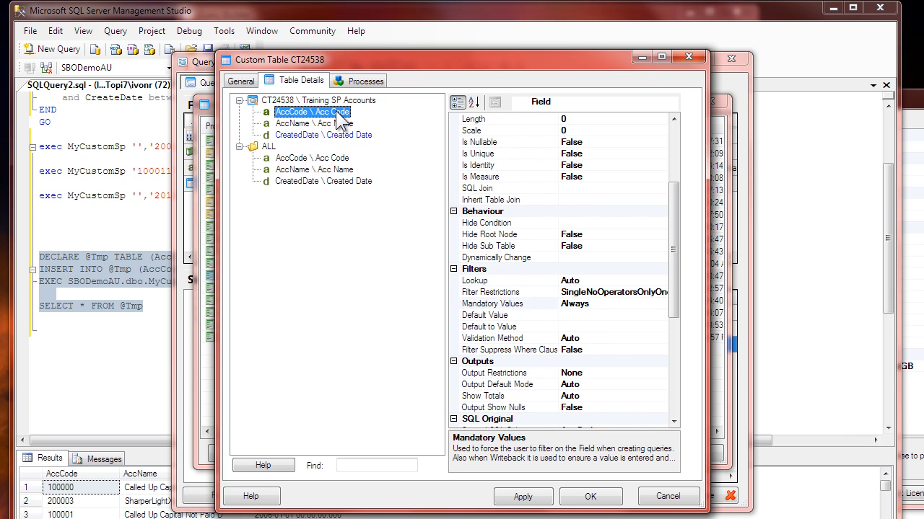
left_click(588, 316)
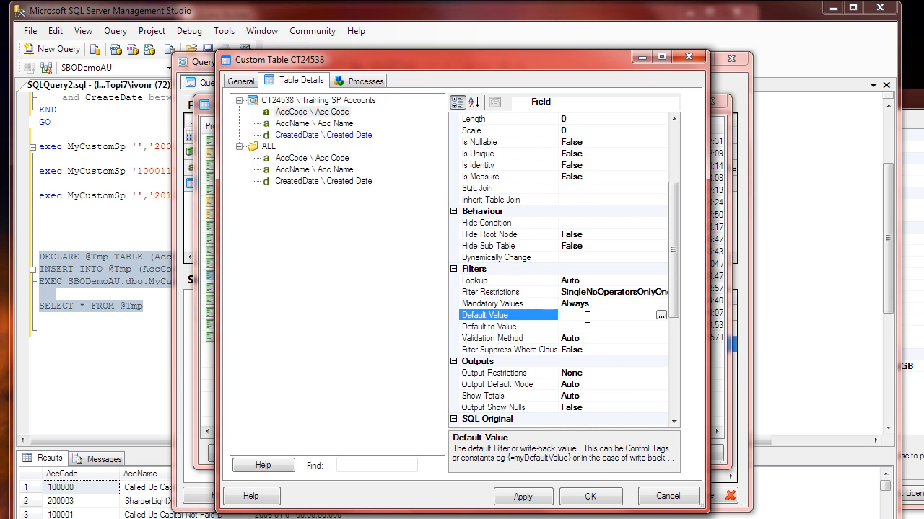
type("<ALL>")
left_click(596, 326)
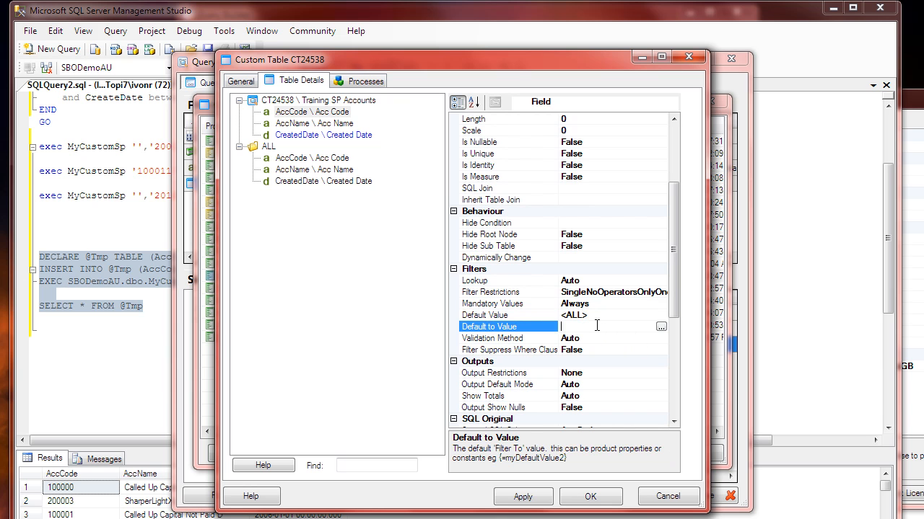
left_click(589, 314)
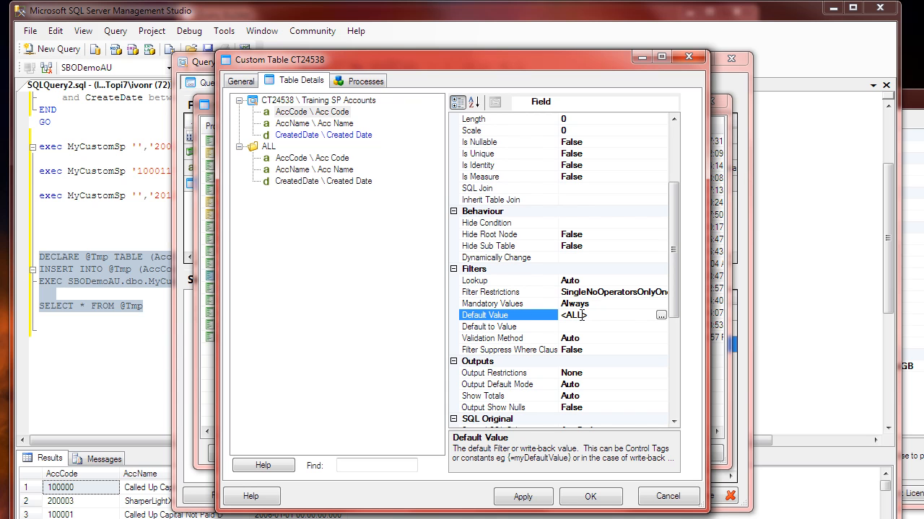
Step: Check the Code property of the AccCode field and of the CreatedDate field
left_click(290, 113)
left_click_drag(675, 199, 677, 127)
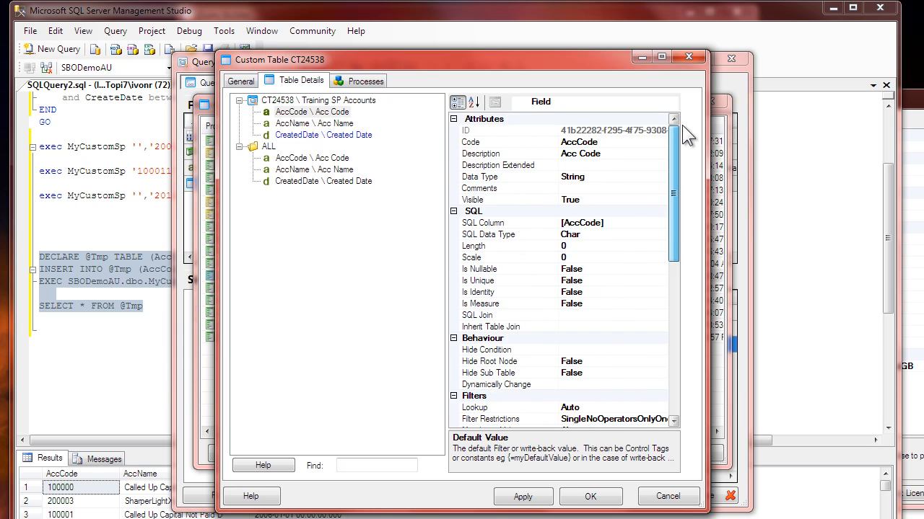
left_click(505, 142)
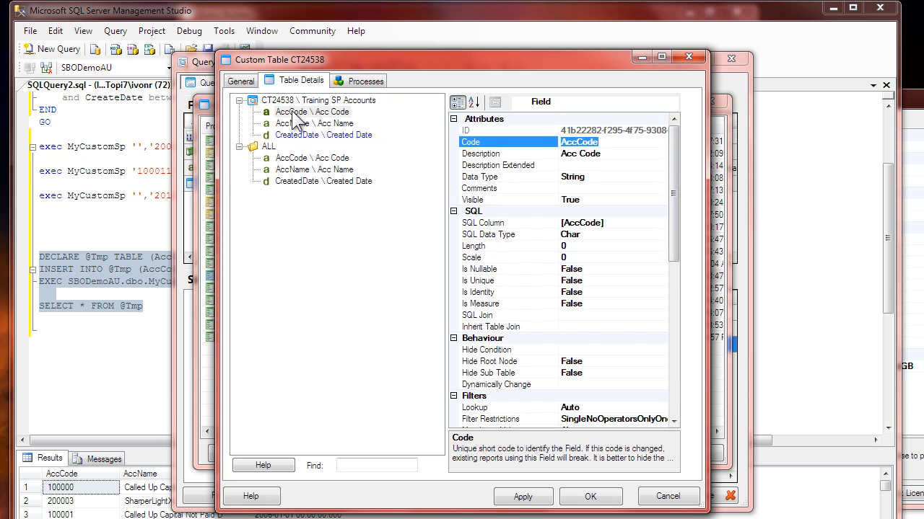
left_click(290, 136)
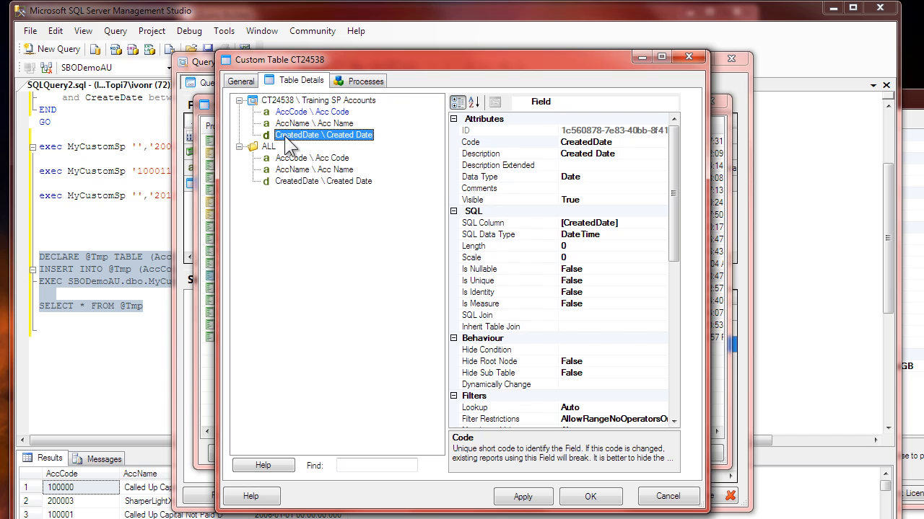
left_click(597, 142)
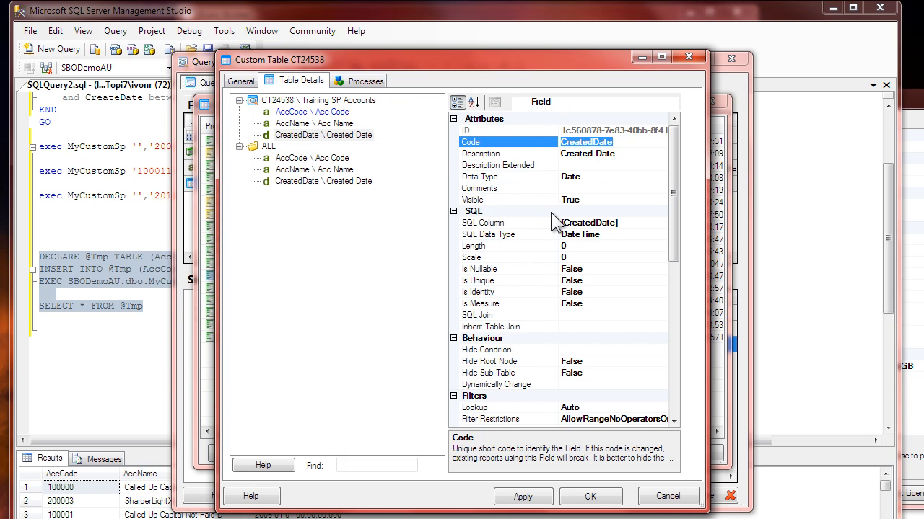
Step: Open the SQL statement in the table's Table Name property and move its editor clear of the field list
left_click(316, 100)
left_click(631, 314)
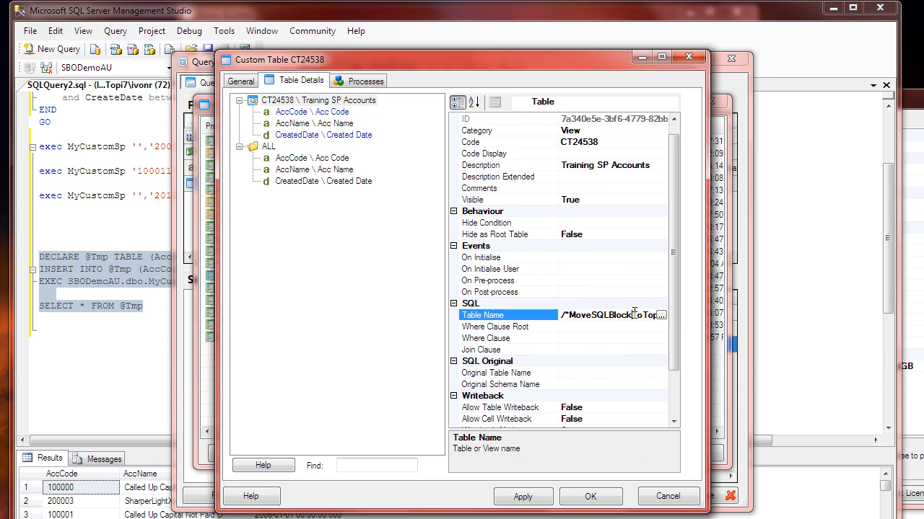
left_click(660, 314)
left_click(328, 193)
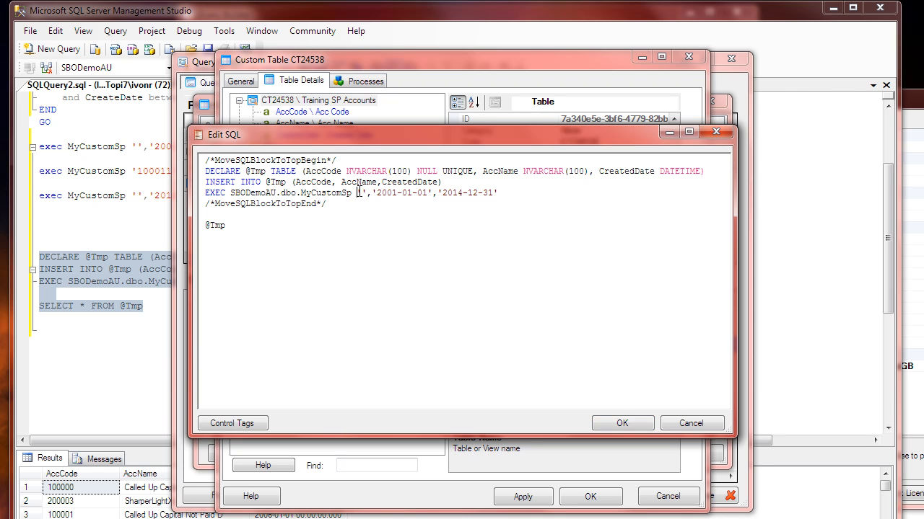
left_click_drag(371, 192, 434, 196)
left_click(469, 192)
left_click_drag(410, 137, 408, 221)
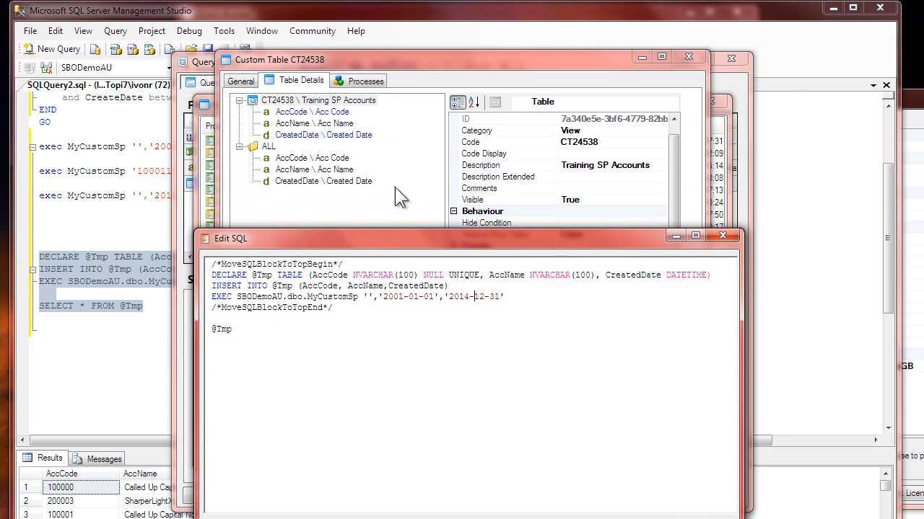
Step: Split the EXEC line so the empty account parameter and the date parameters each stand on their own lines below MyCustomSp
left_click(368, 297)
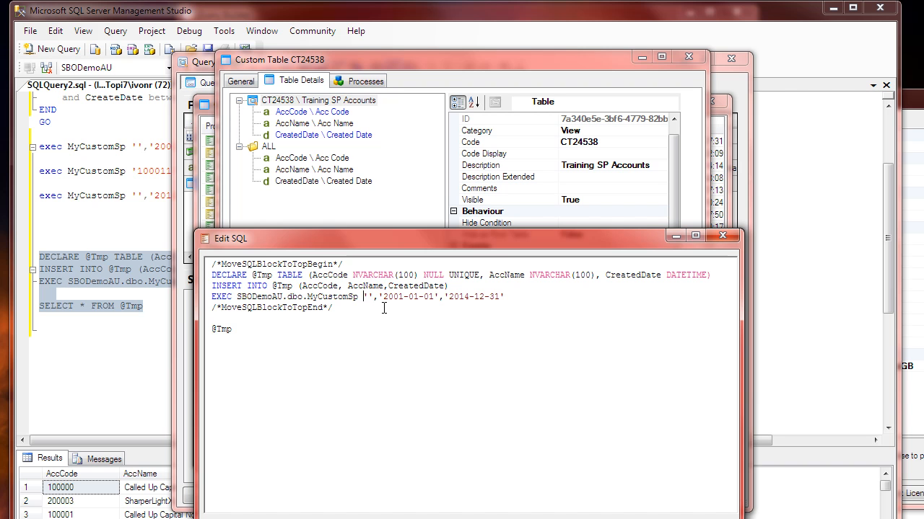
key("Return")
key("Return")
key("Up")
key("Up")
key("End")
key("Left")
key("Left")
key("Return")
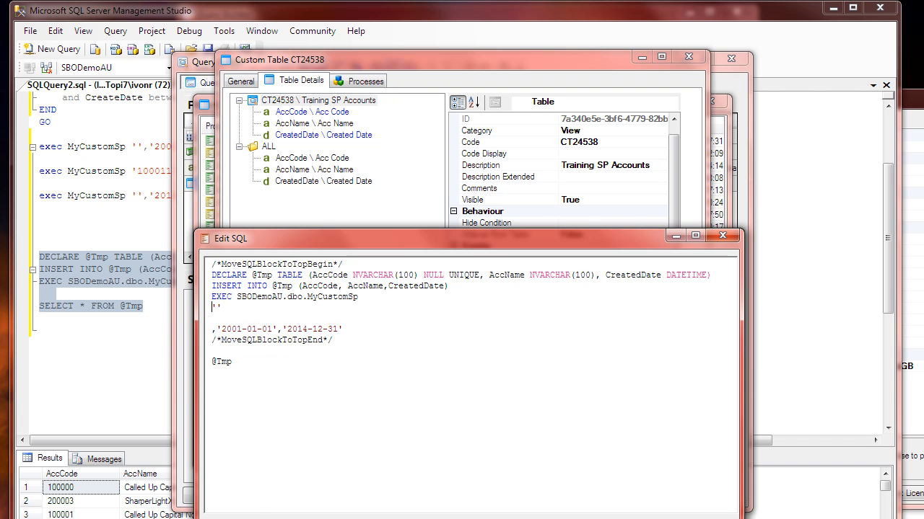
Step: Insert the Query Details filter control tag Item Value (From), {?Filter[1]./CodePath[1]}, before the empty account parameter
left_click(390, 517)
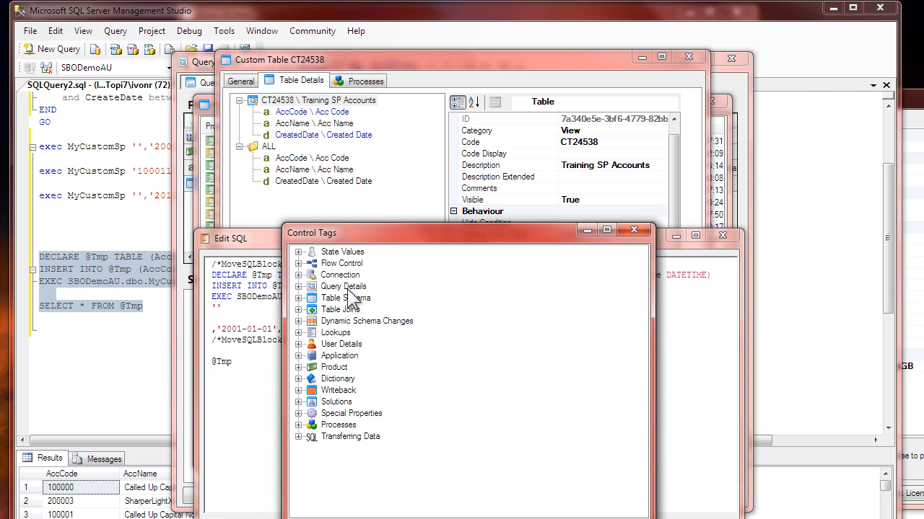
left_click(299, 286)
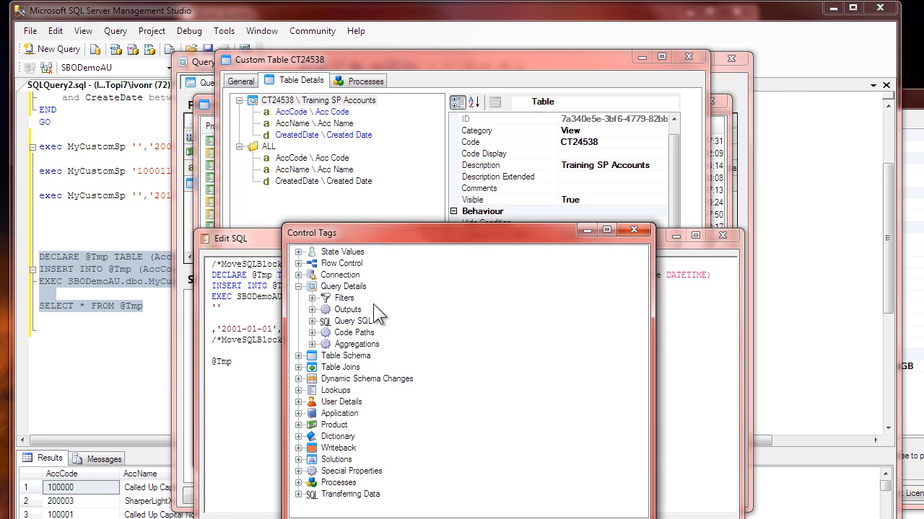
left_click(311, 298)
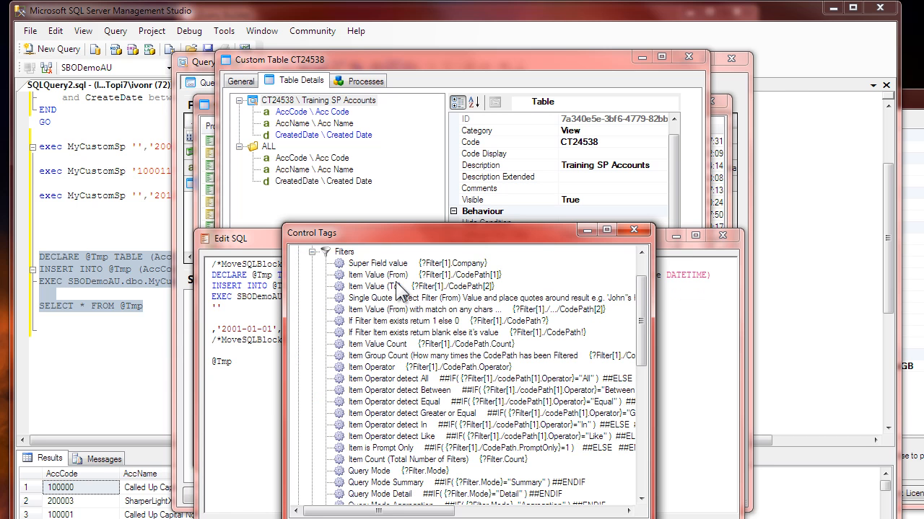
left_click(478, 277)
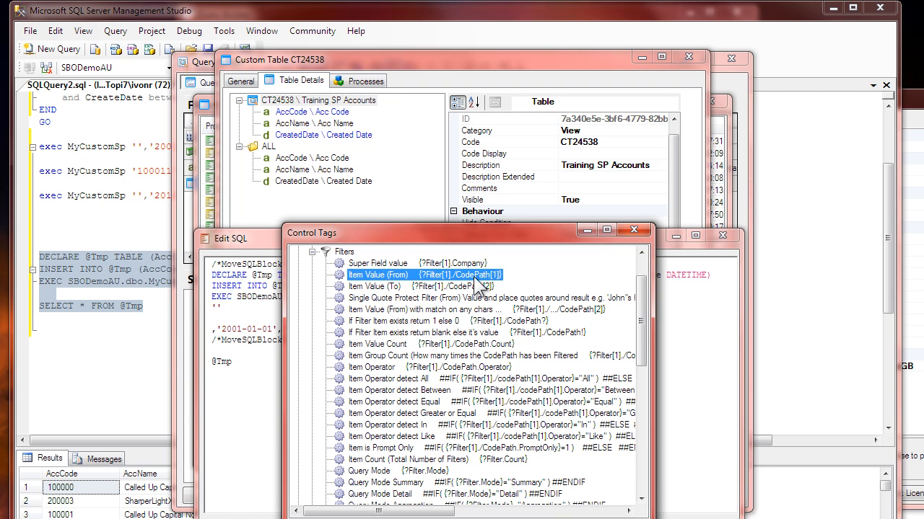
left_click(376, 286)
left_click(381, 275)
left_click(390, 285)
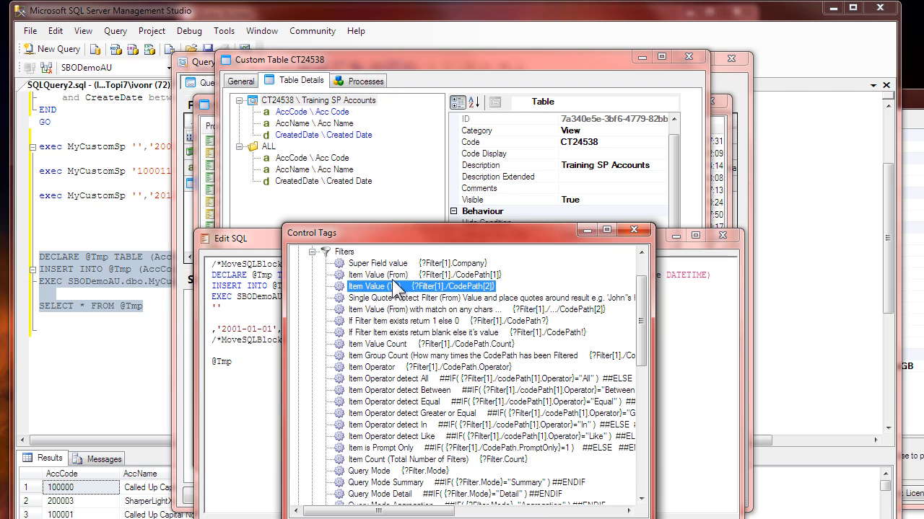
left_click(477, 275)
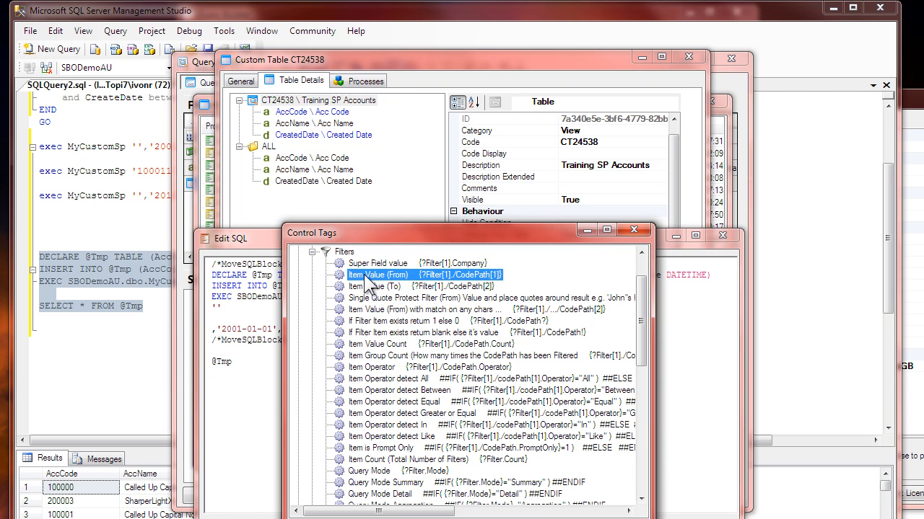
double_click(447, 276)
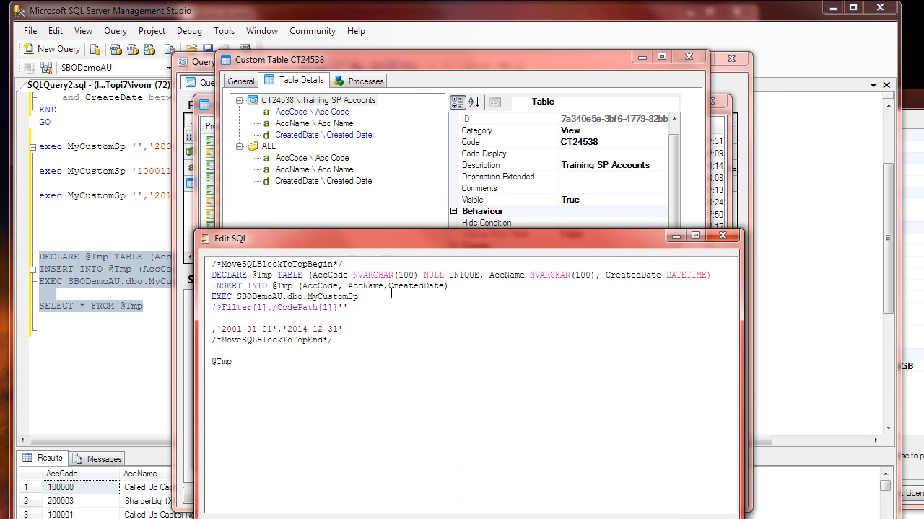
Step: Turn the account parameter into '{?Filter[1]./AccCode[1]}' by replacing CodePath and enclosing the tag in single quotes, and remove the blank line below it
left_click(283, 308)
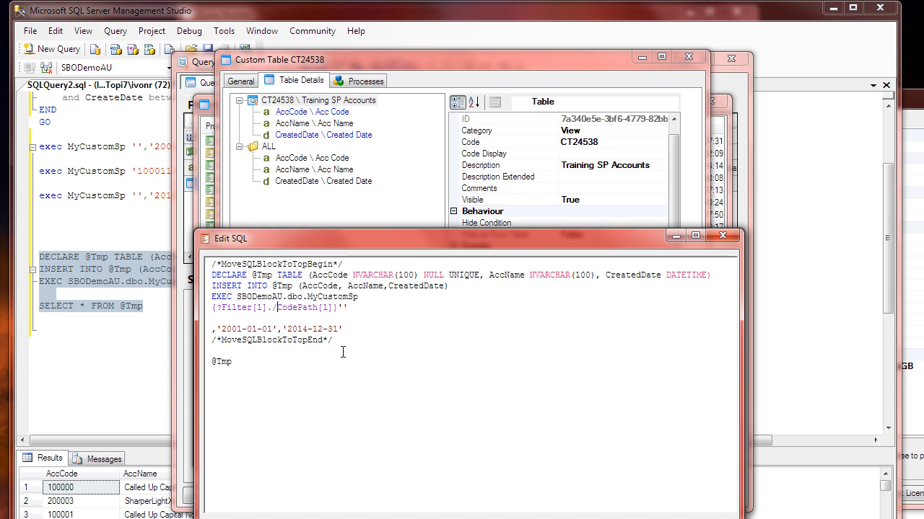
key("shift+Right")
key("shift+Right")
key("shift+Right")
key("shift+Right")
key("shift+Right")
key("shift+Right")
key("shift+Right")
key("shift+Right")
key("BackSpace")
type("Ac")
type("Code")
key("BackSpace")
key("BackSpace")
type("'")
key("Delete")
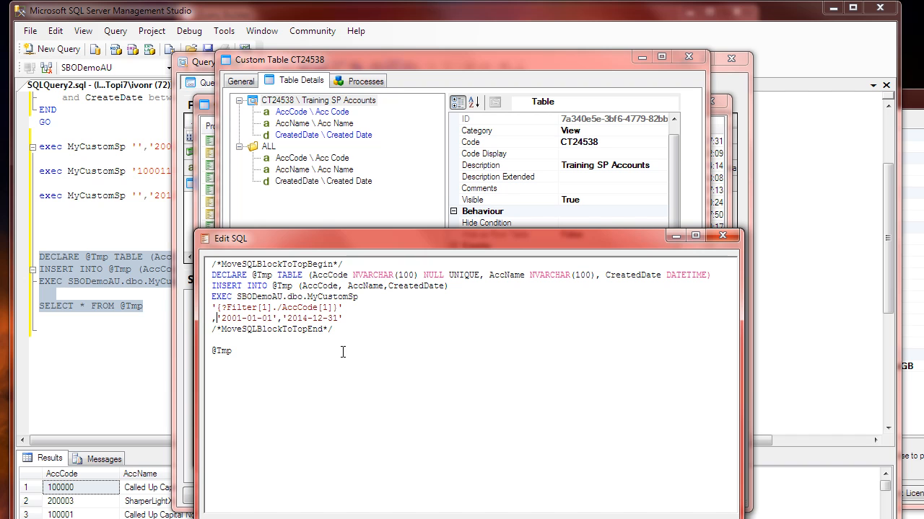
key("shift+End")
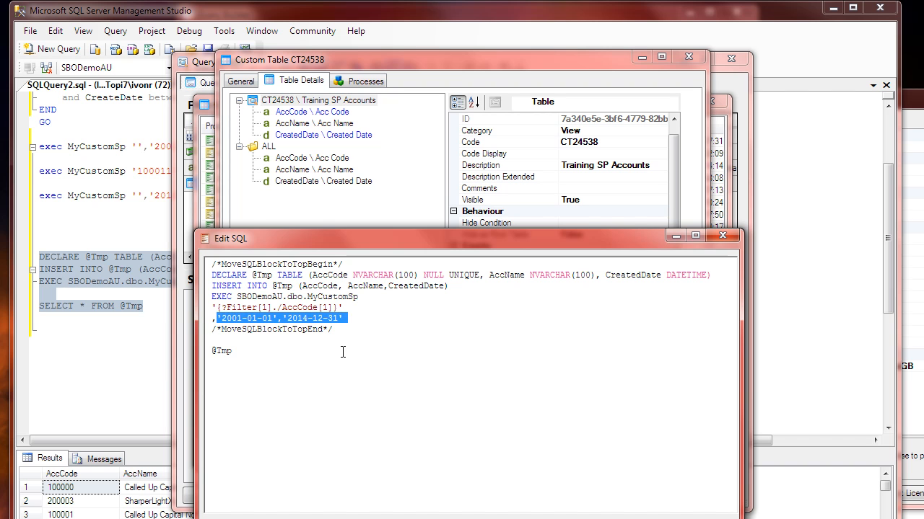
key("Home")
key("Up")
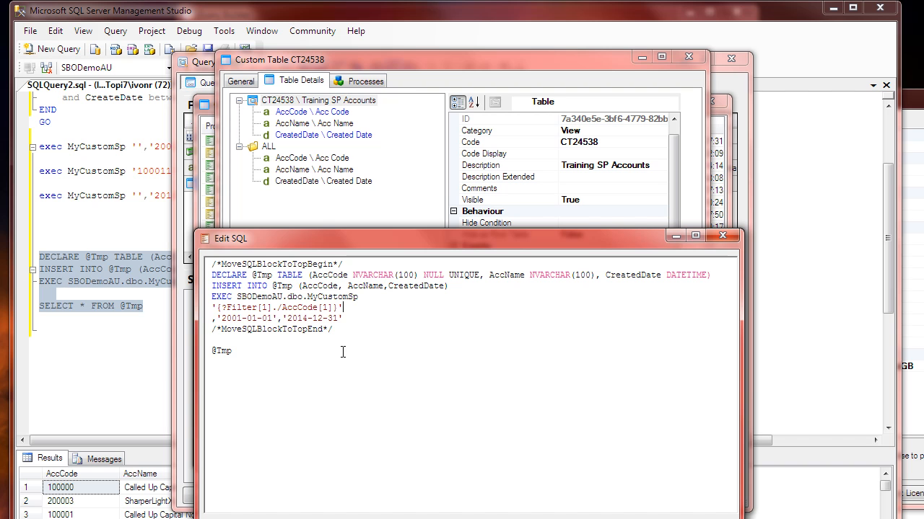
Step: Replace both fixed date parameters with a copy of the quoted account tag, changing AccCode to CreatedDate to give '{?Filter[1]./CreatedDate[1]}'
key("shift+End")
key("ctrl+c")
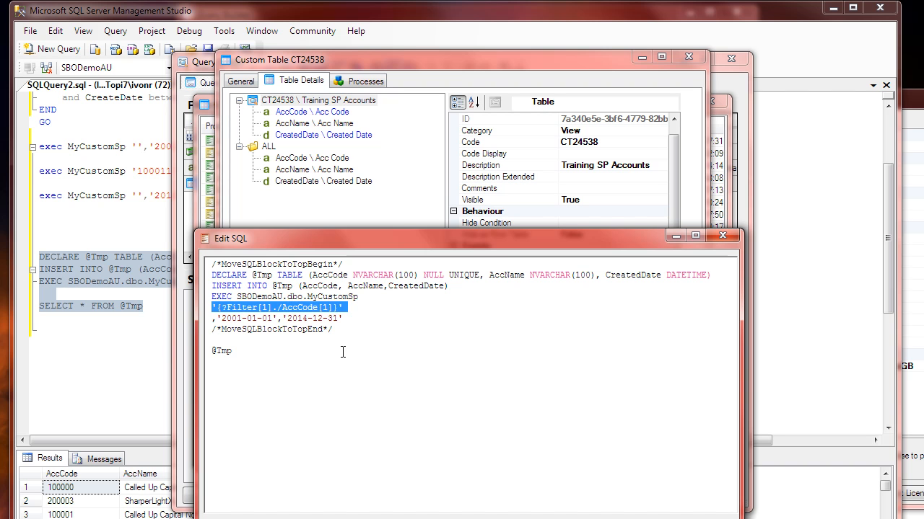
key("Down")
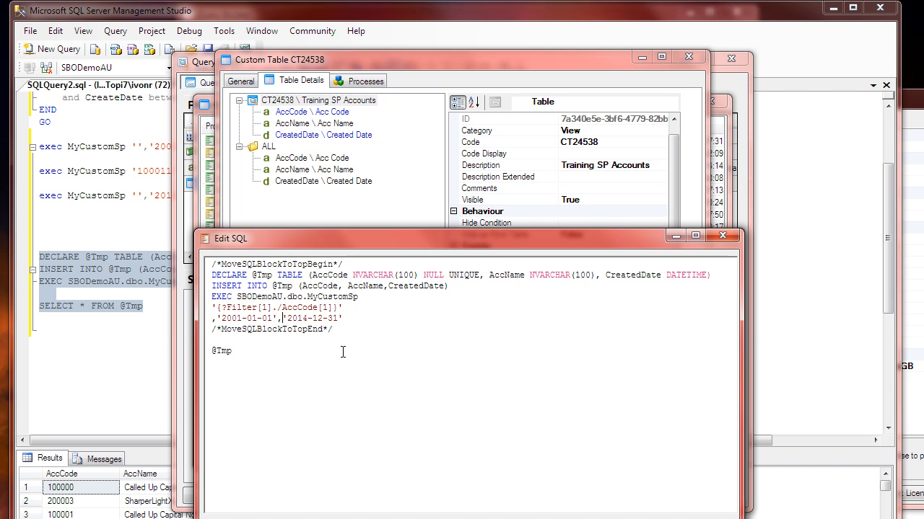
key("shift+End")
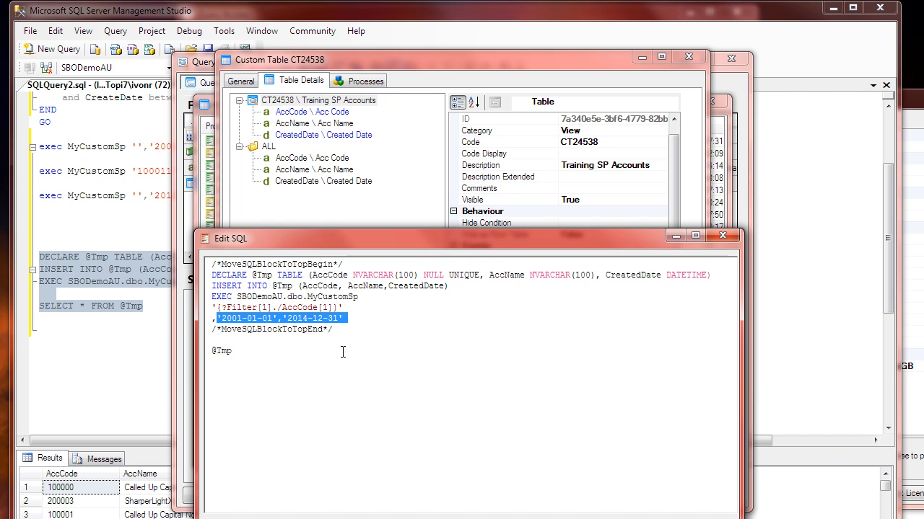
key("ctrl+v")
key("shift+Left")
key("shift+Left")
key("shift+Left")
key("shift+Left")
key("shift+Left")
key("shift+Left")
key("shift+Left")
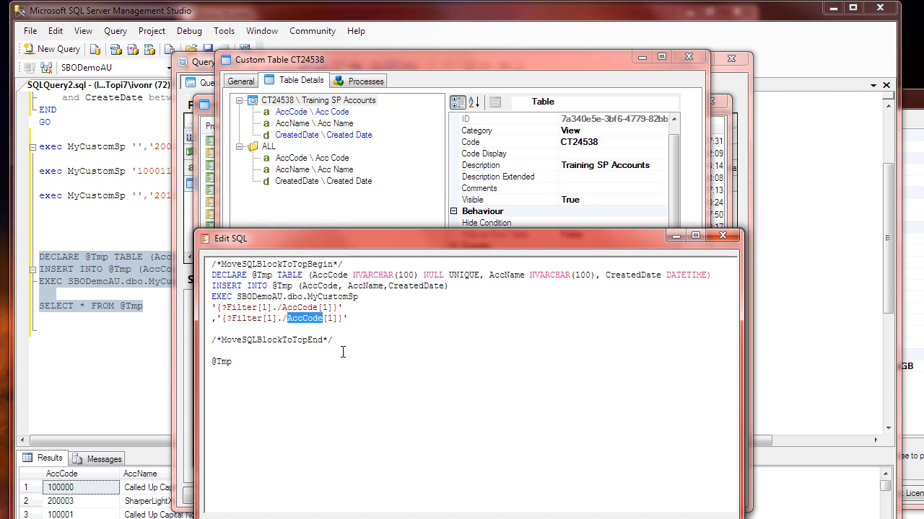
type("CreatedDate")
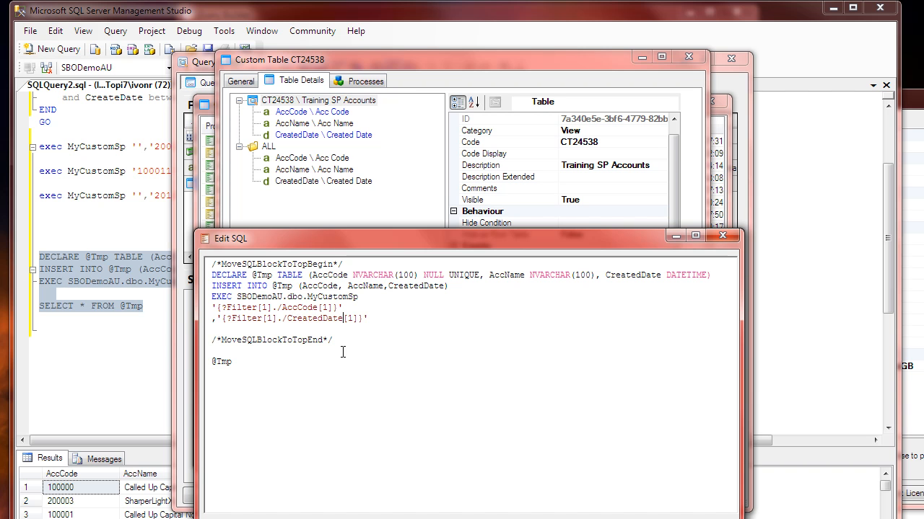
Step: Append the end-date parameter '{?Filter[1]./CreatedDate[2]}' after a comma on the same line, and remove the blank line below it
key("Left")
key("shift+Home")
key("shift+Right")
key("ctrl+c")
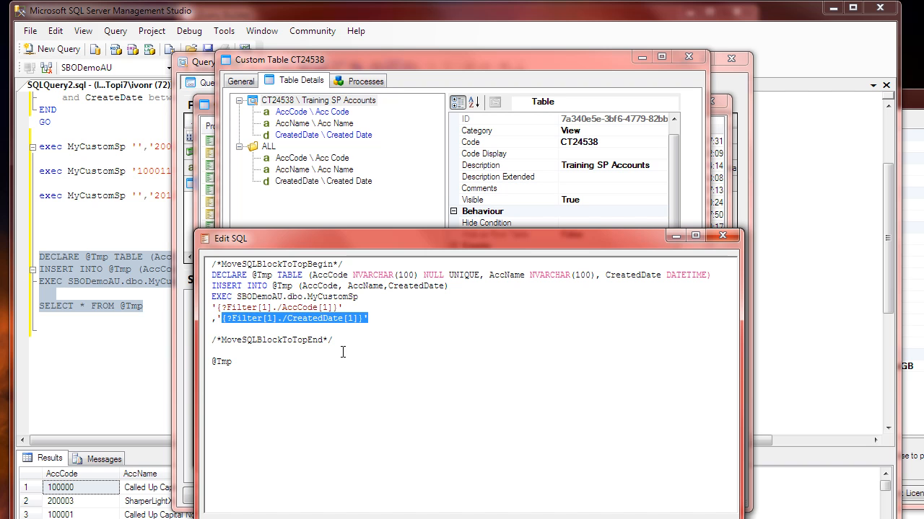
key("End")
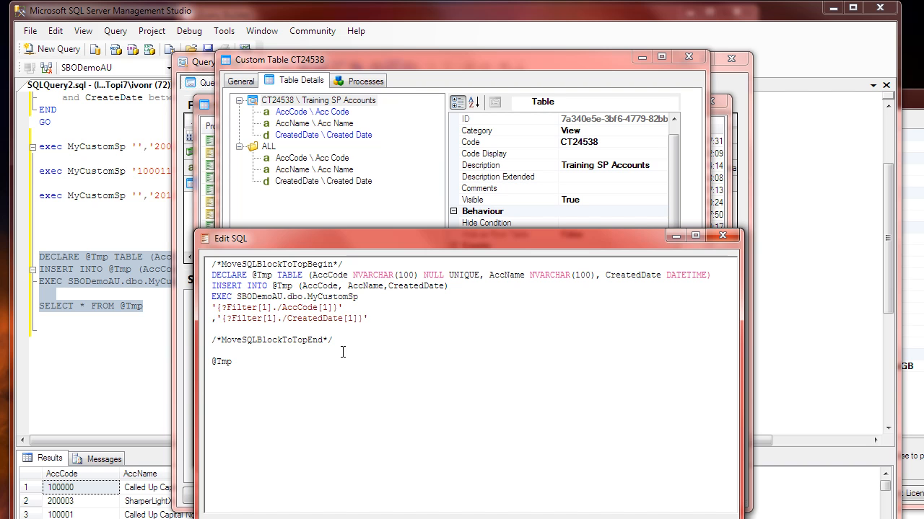
type(",")
key("ctrl+v")
key("Left")
key("Left")
key("Left")
key("BackSpace")
type("2")
left_click(353, 318)
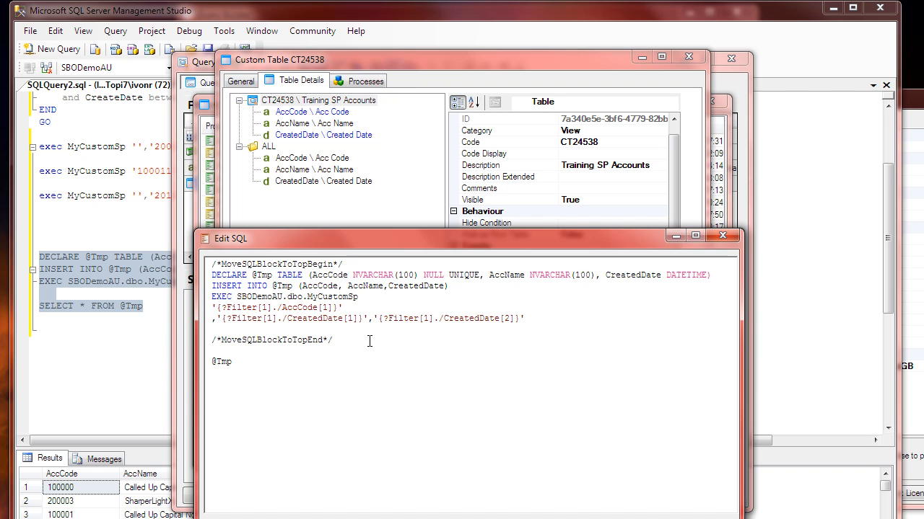
key("Delete")
left_click(306, 347)
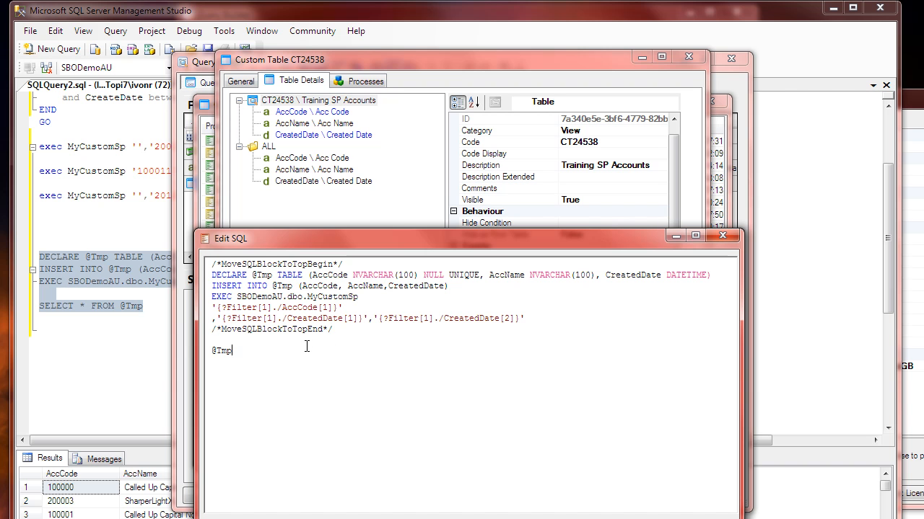
Step: Check the field codes in the control tags, accept the SQL, save the custom table and close the Custom Tables list
left_click_drag(282, 308, 329, 319)
left_click_drag(449, 319, 479, 319)
left_click(373, 345)
left_click(585, 511)
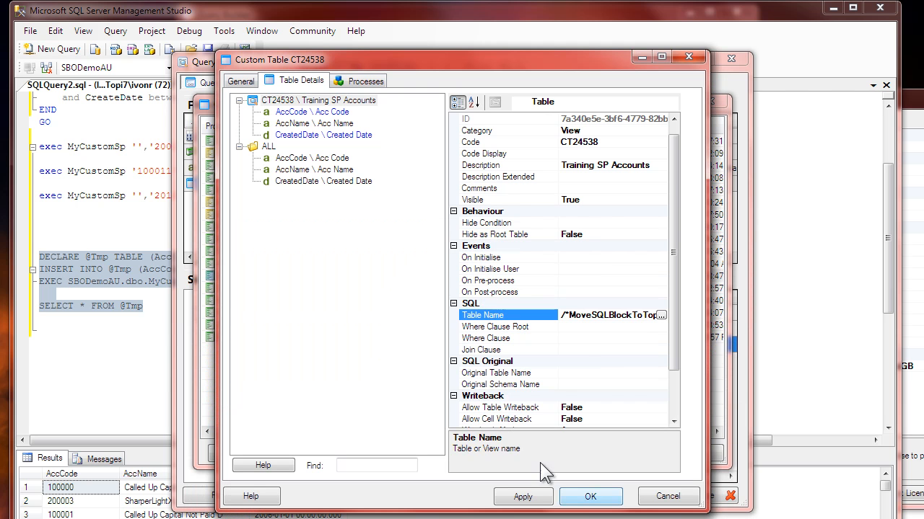
left_click(591, 498)
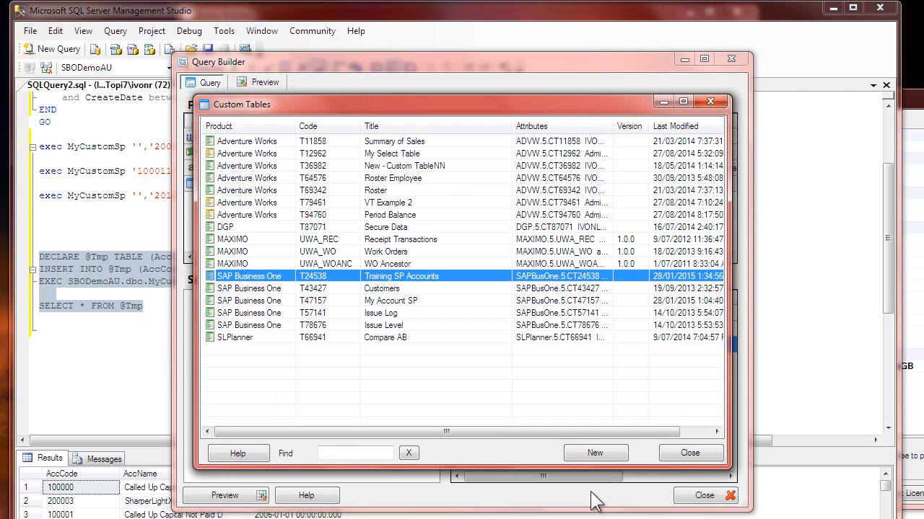
left_click(689, 453)
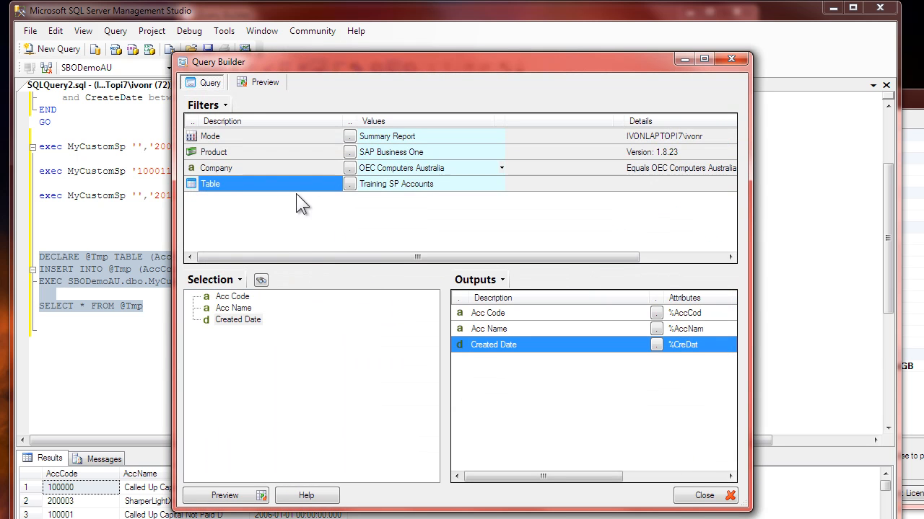
Step: Reselect the Training SP Accounts table for the query and check its mandatory Acc Code and Created Date filters
left_click(350, 184)
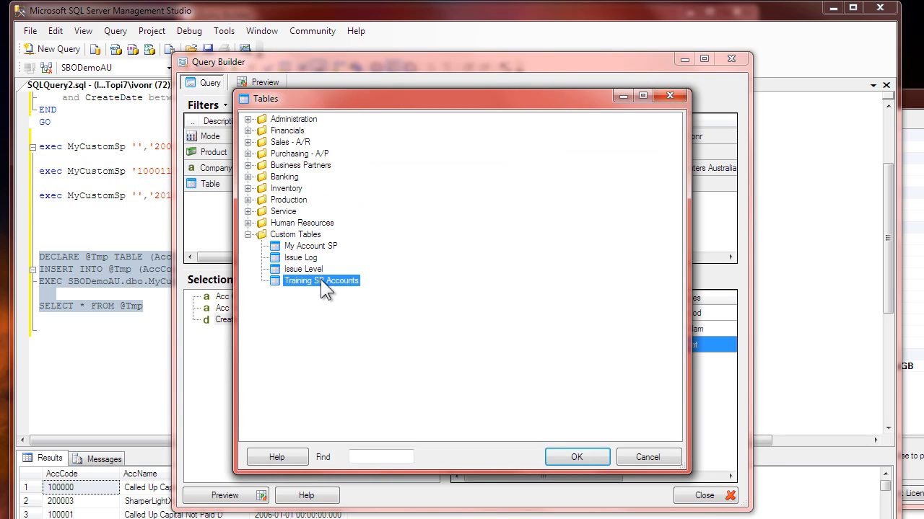
double_click(321, 280)
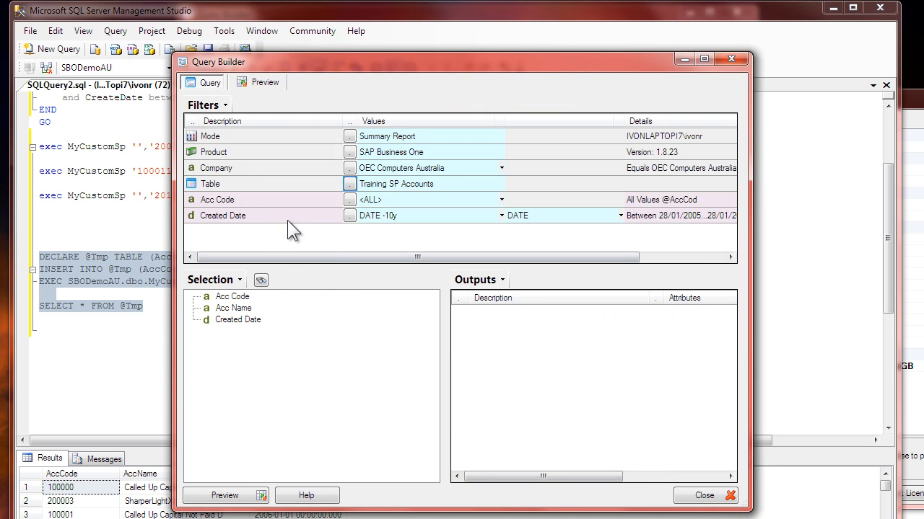
left_click(262, 199)
left_click(277, 214)
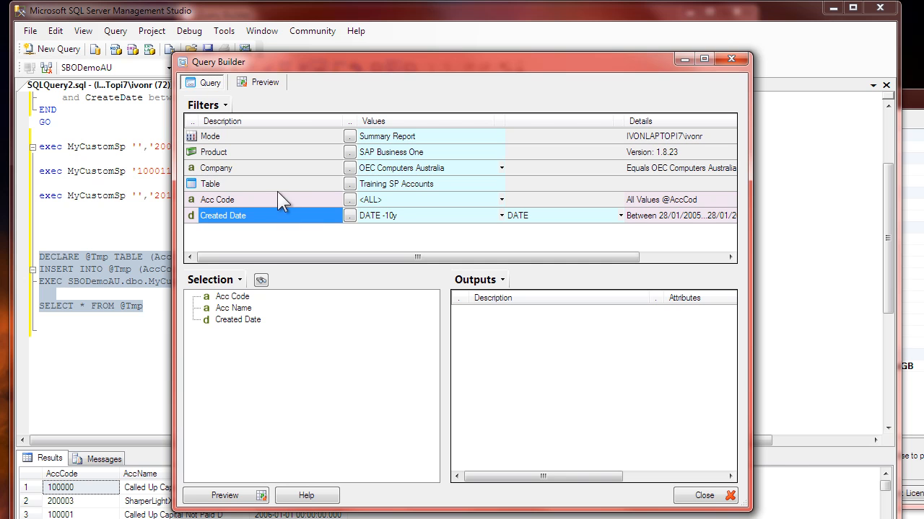
left_click(277, 186)
left_click(281, 210)
left_click(388, 216)
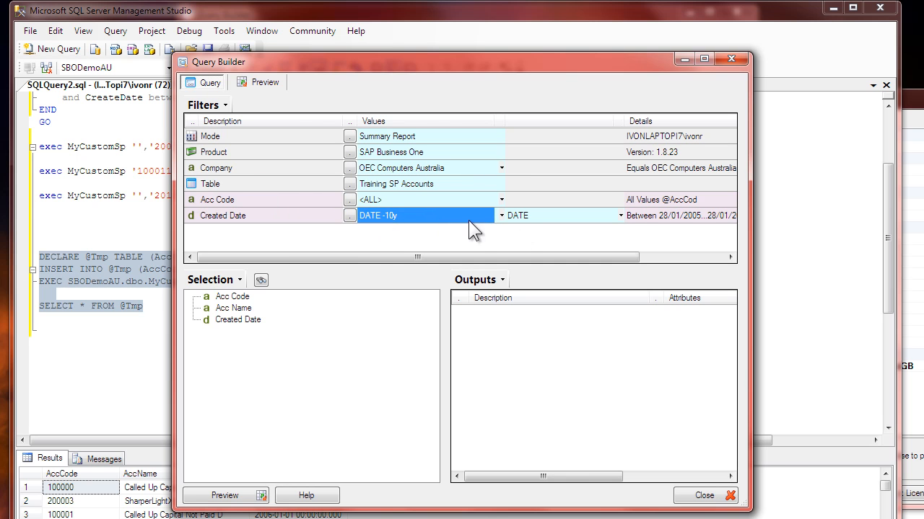
left_click(372, 201)
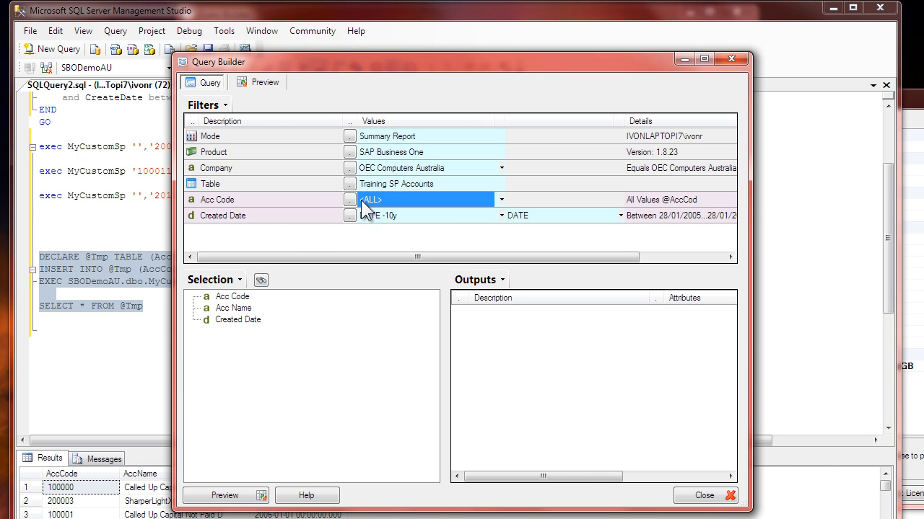
Step: Add Acc Code, Acc Name and Created Date to the query outputs
double_click(245, 296)
double_click(243, 308)
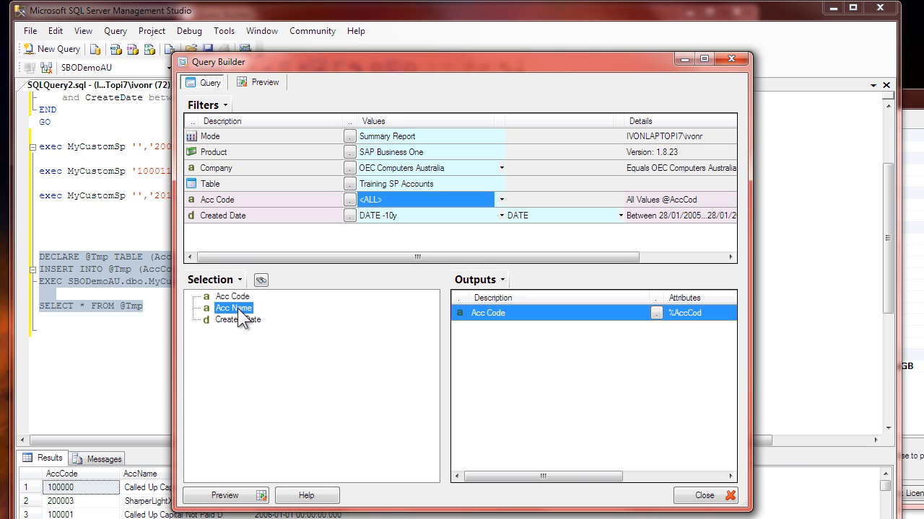
double_click(243, 320)
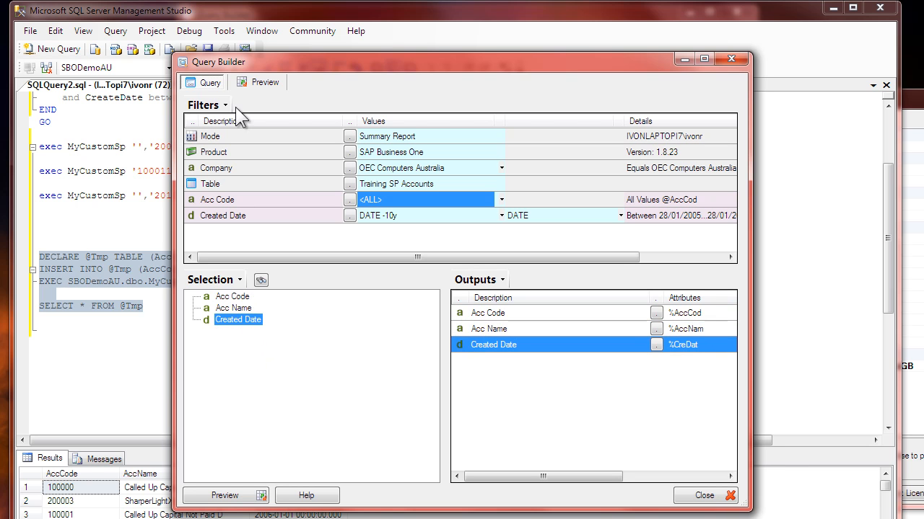
Step: Preview the query and examine the account and date parameters passed to MyCustomSp in its resolved SQL statement
left_click(264, 83)
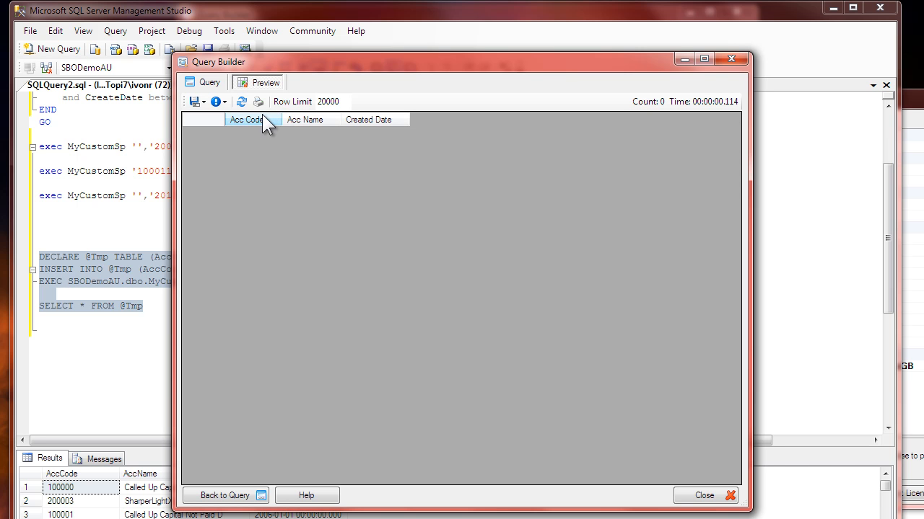
left_click(221, 103)
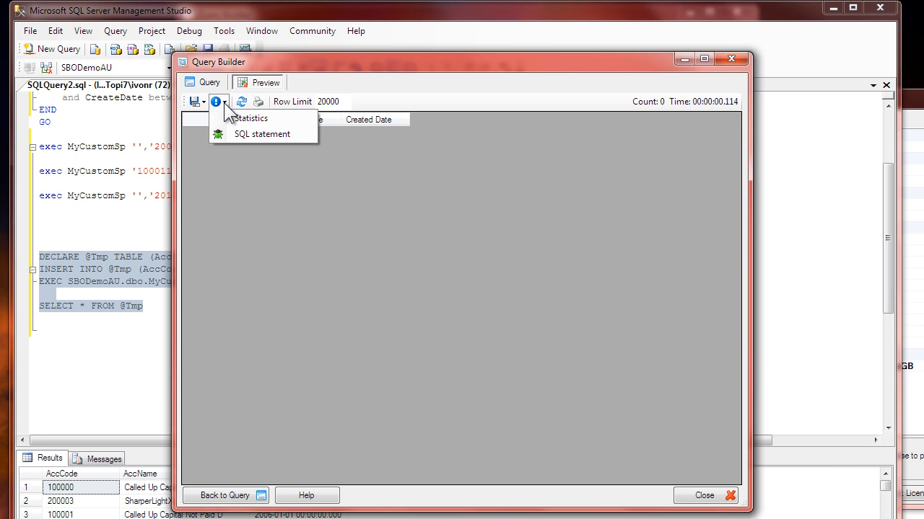
left_click(252, 136)
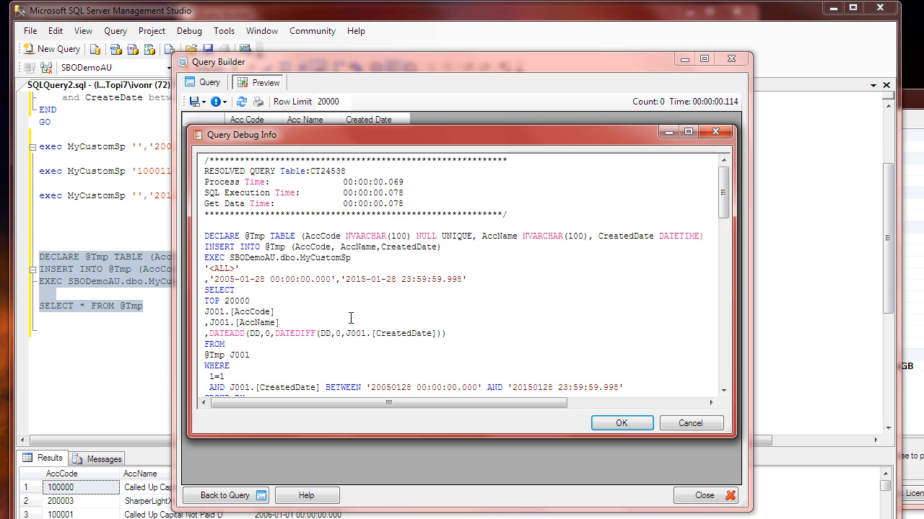
left_click(308, 270)
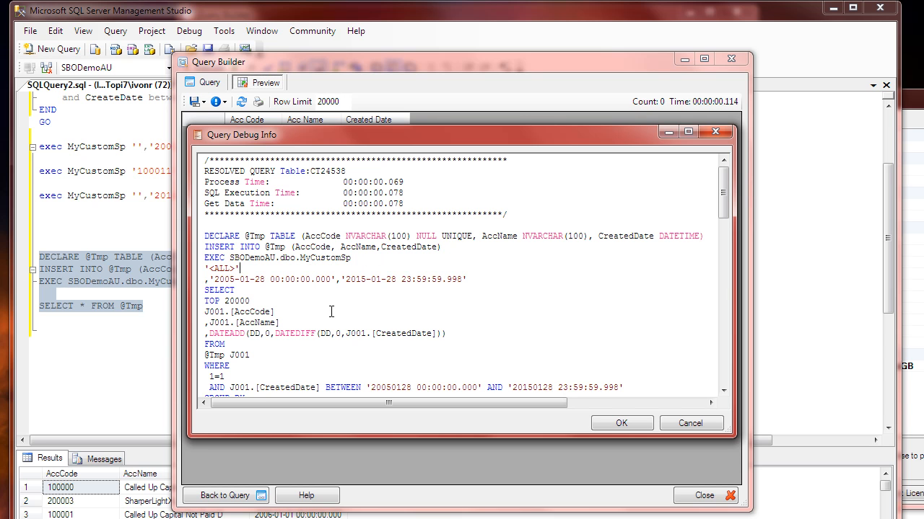
left_click_drag(209, 279, 295, 280)
left_click_drag(345, 279, 427, 279)
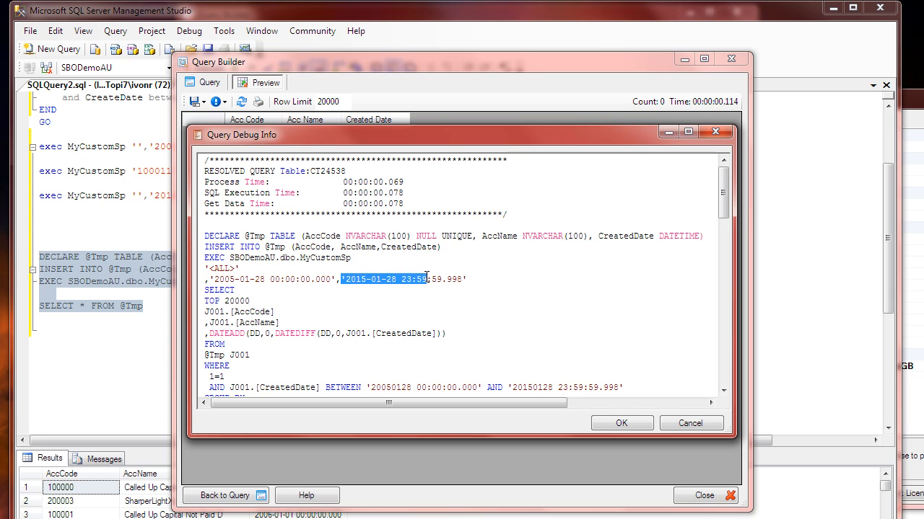
left_click(245, 279)
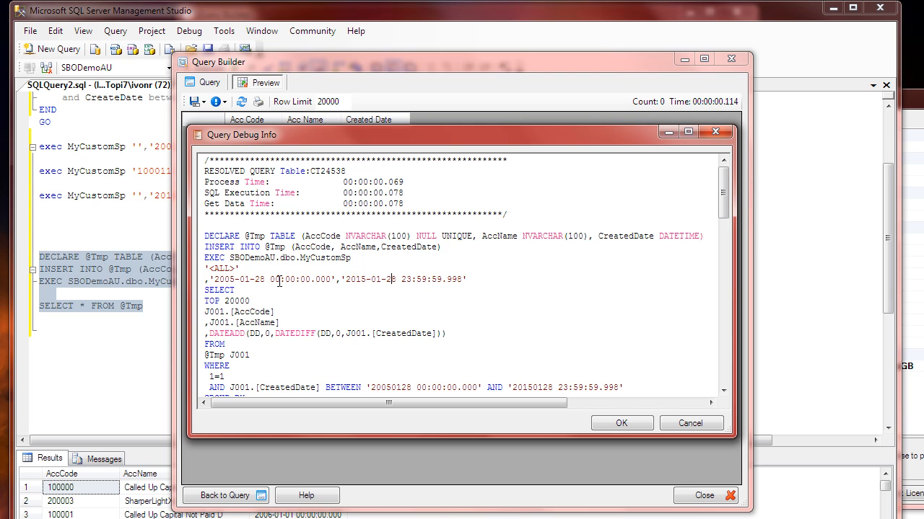
left_click_drag(238, 269, 214, 269)
left_click(244, 292)
left_click_drag(241, 270, 210, 270)
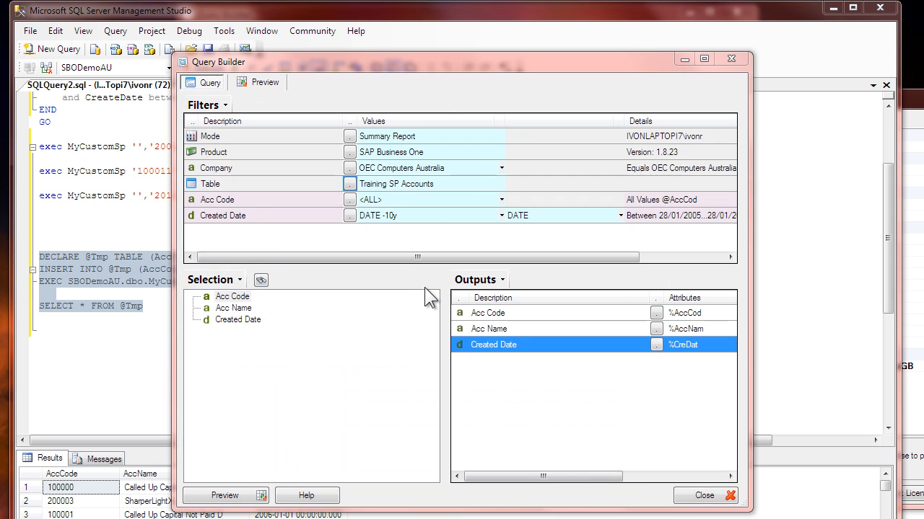
Step: Set the Acc Code filter to 200003, copied from the Management Studio results, and preview the query
left_click(374, 201)
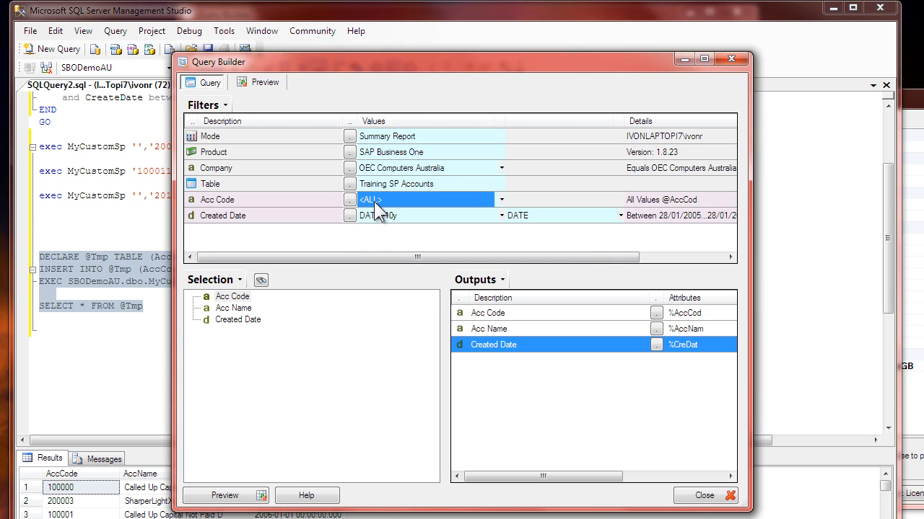
left_click(374, 215)
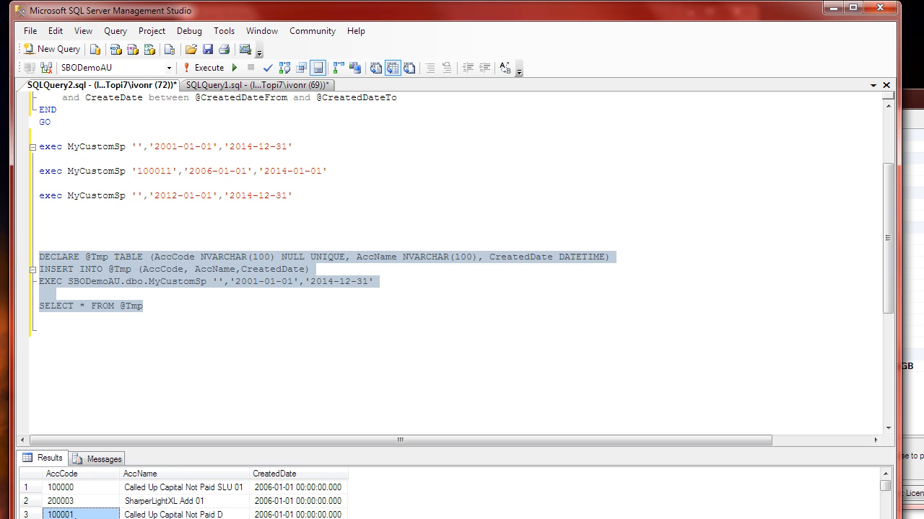
left_click(81, 488)
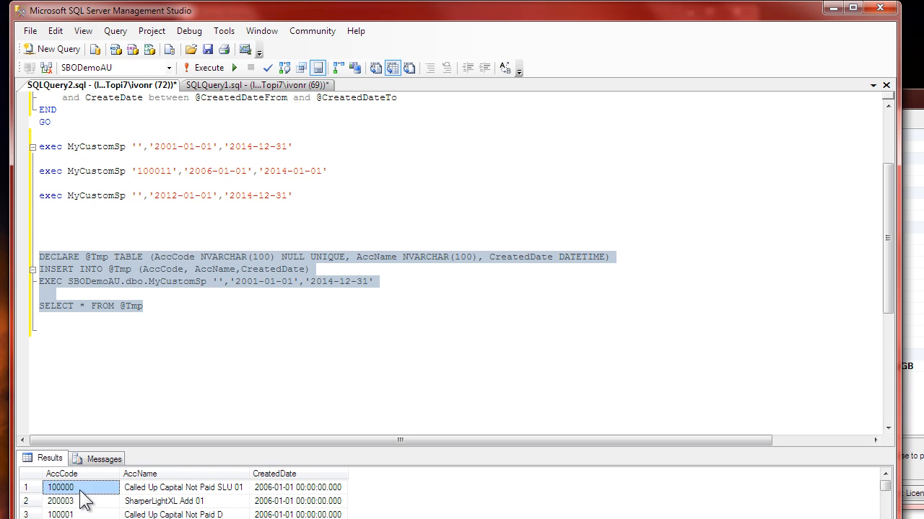
left_click(82, 502)
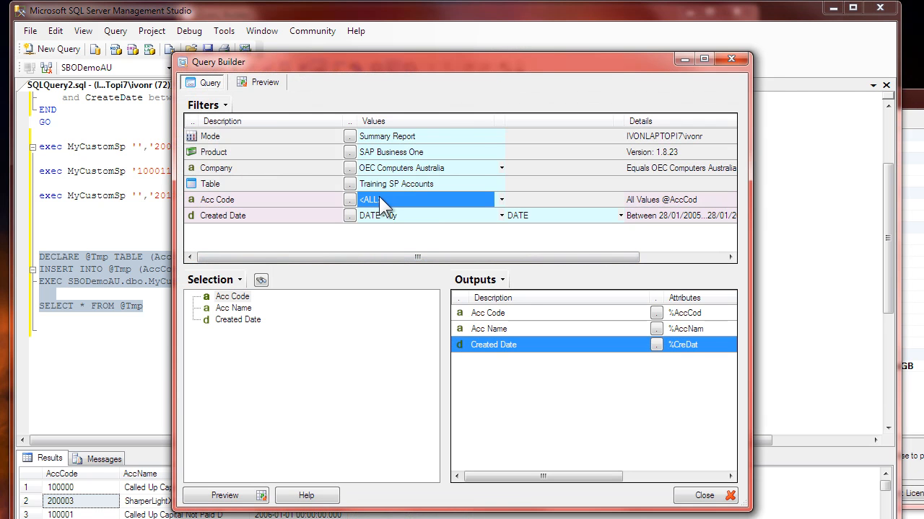
type("200003")
left_click(262, 84)
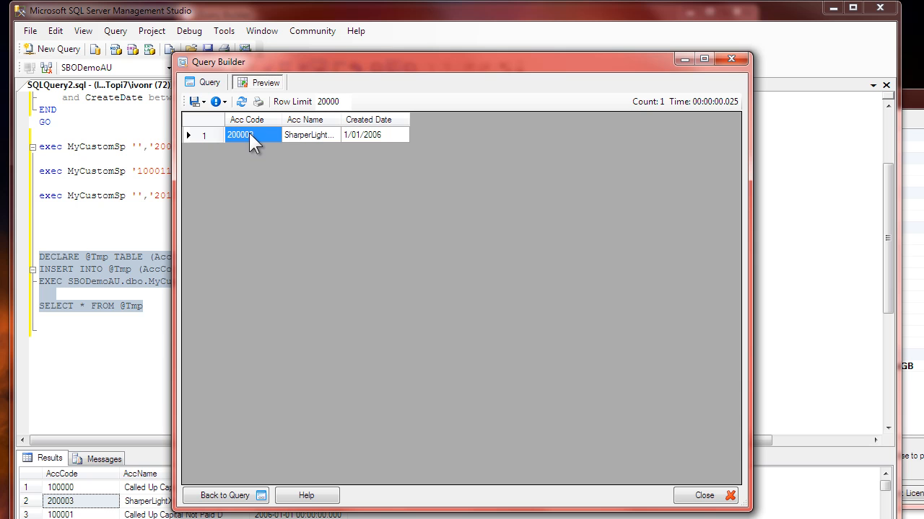
Step: Open the resolved SQL statement of the filtered preview and examine the account parameter passed to MyCustomSp
left_click(218, 102)
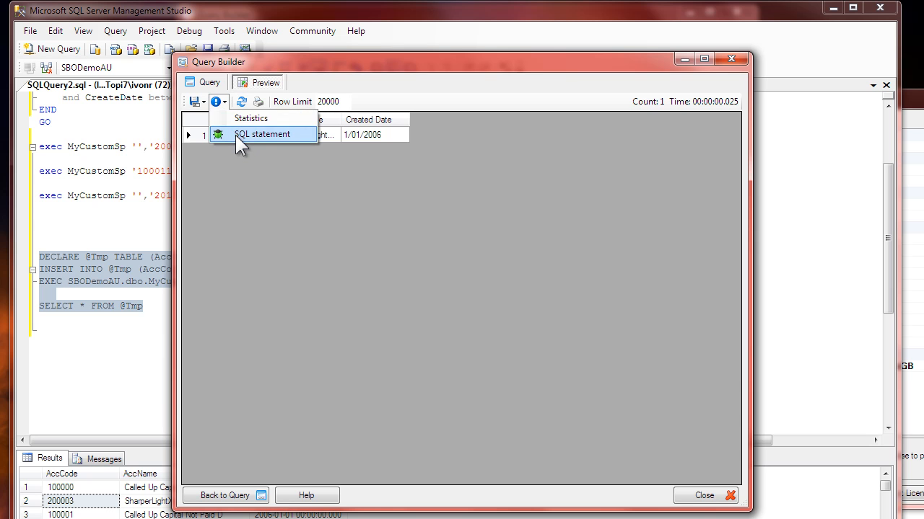
left_click(238, 135)
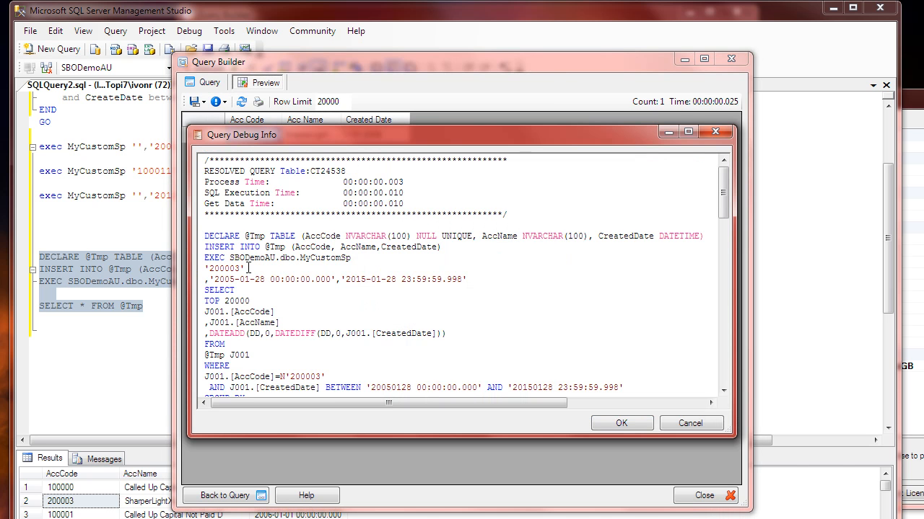
left_click_drag(205, 269, 245, 268)
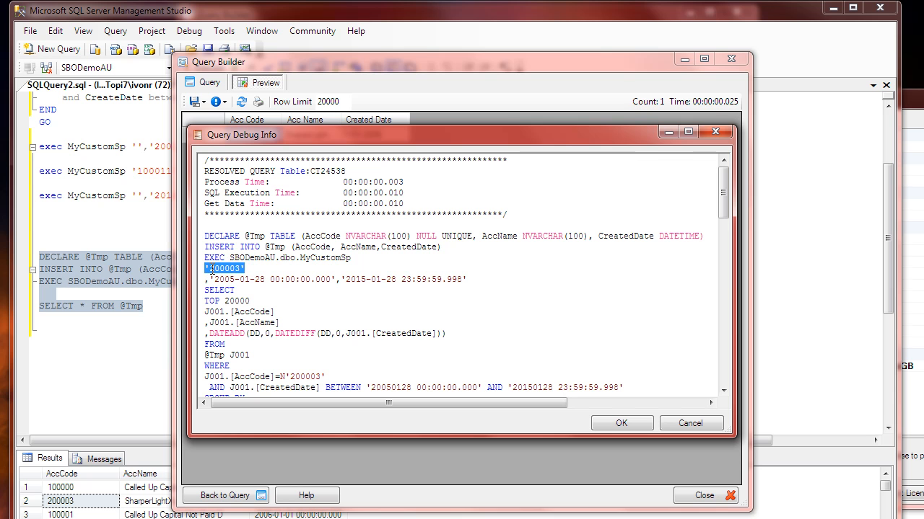
left_click(259, 277)
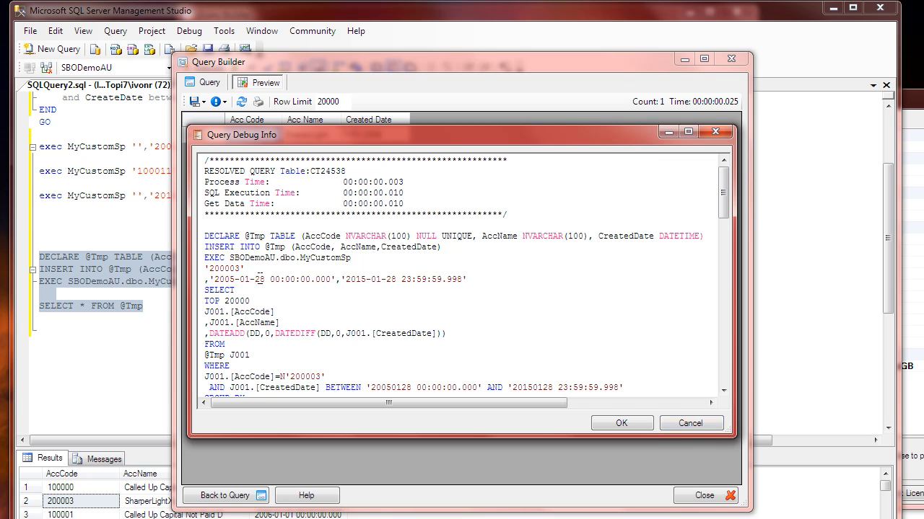
Step: Compare the account code and the start and end date arguments in the resolved query's MyCustomSp call
left_click(268, 300)
left_click_drag(249, 268, 208, 272)
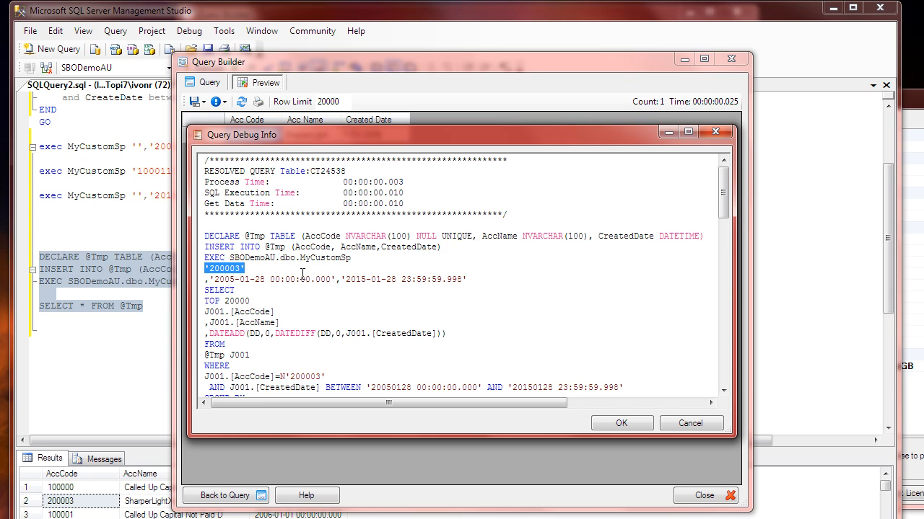
left_click(301, 278)
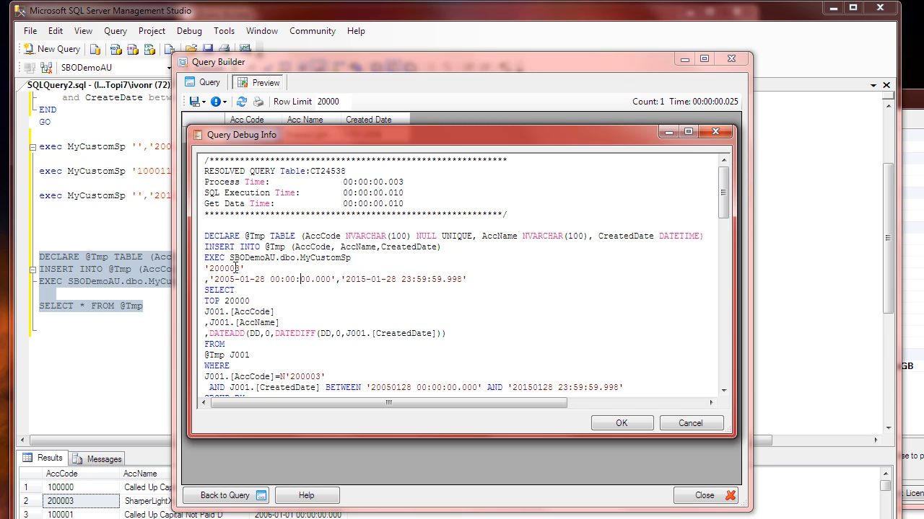
left_click_drag(254, 279, 293, 281)
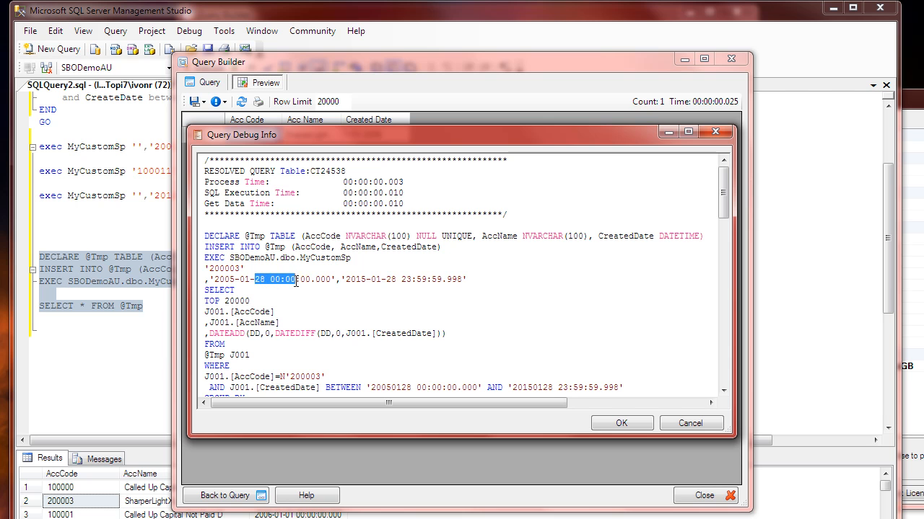
left_click(385, 281)
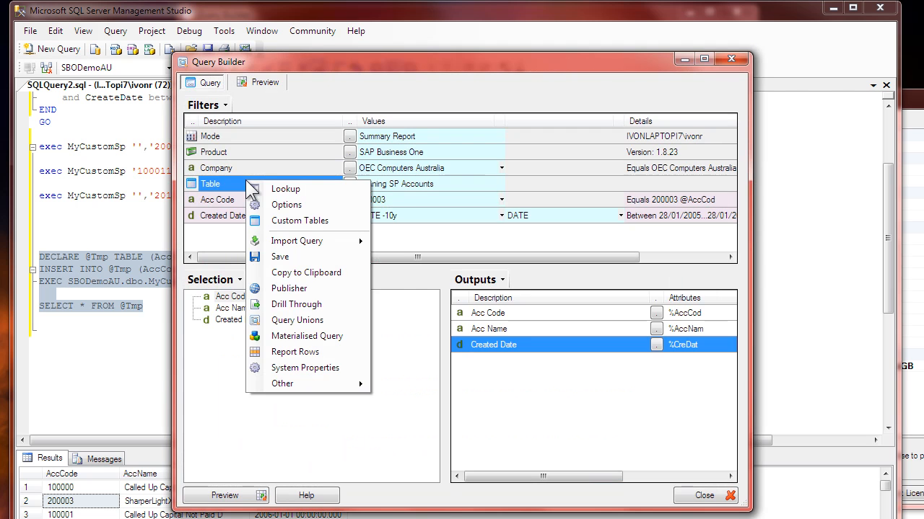
Step: Open the SAP Business One custom table Training SP Accounts for editing from the Custom Tables list
left_click(290, 222)
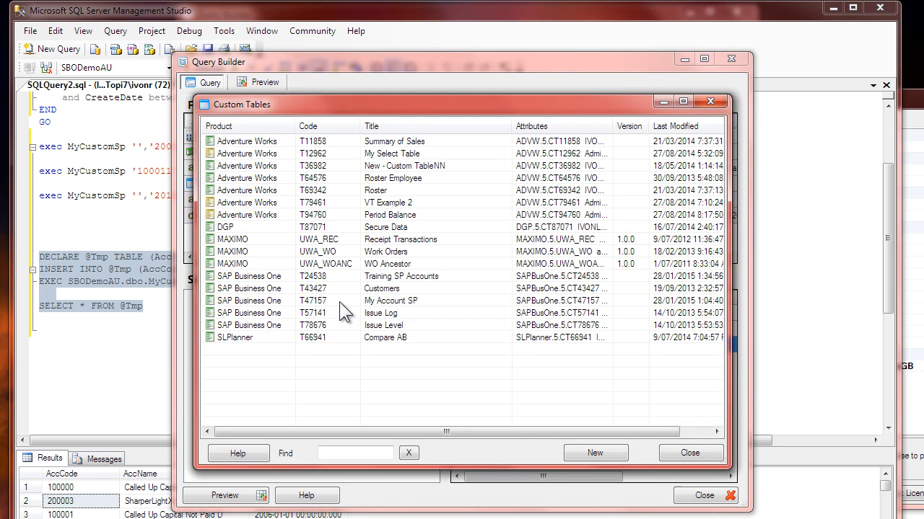
left_click(372, 278)
double_click(372, 283)
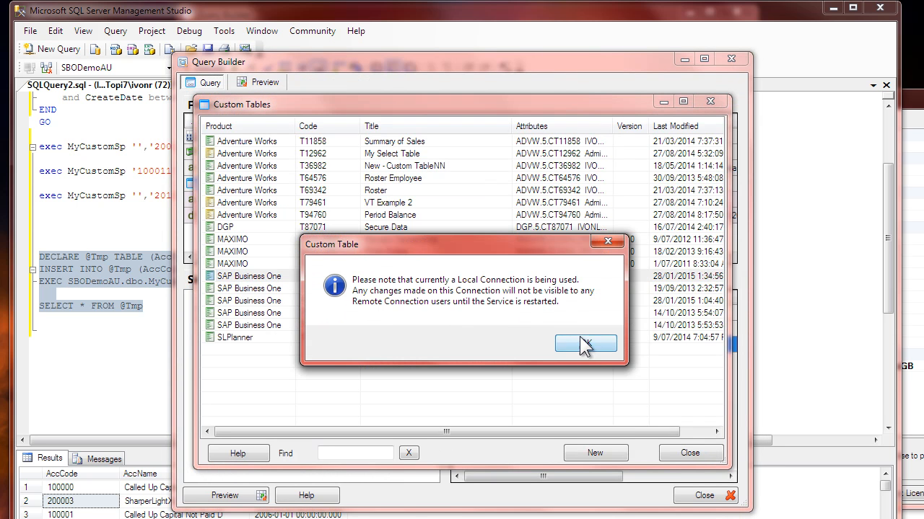
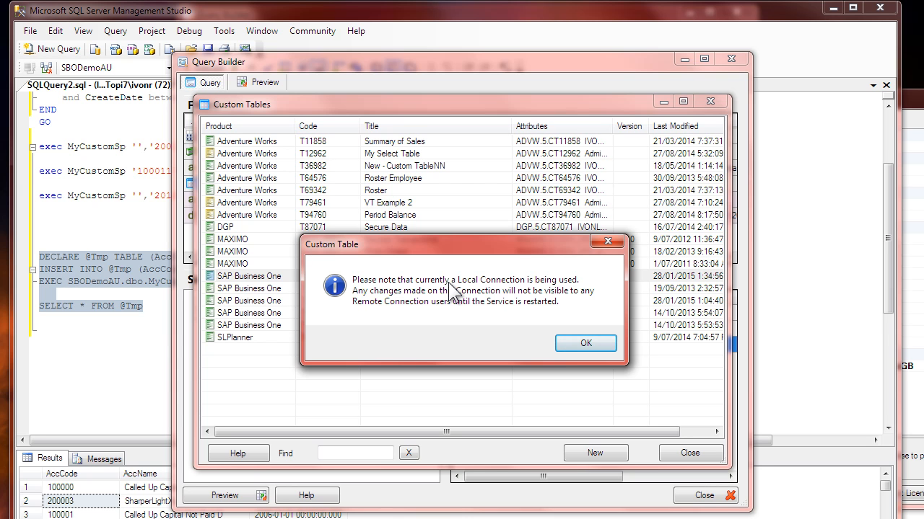
Step: Open the custom table's Table Name SQL for editing and check the AccCode filter argument of the MyCustomSp call
left_click(581, 342)
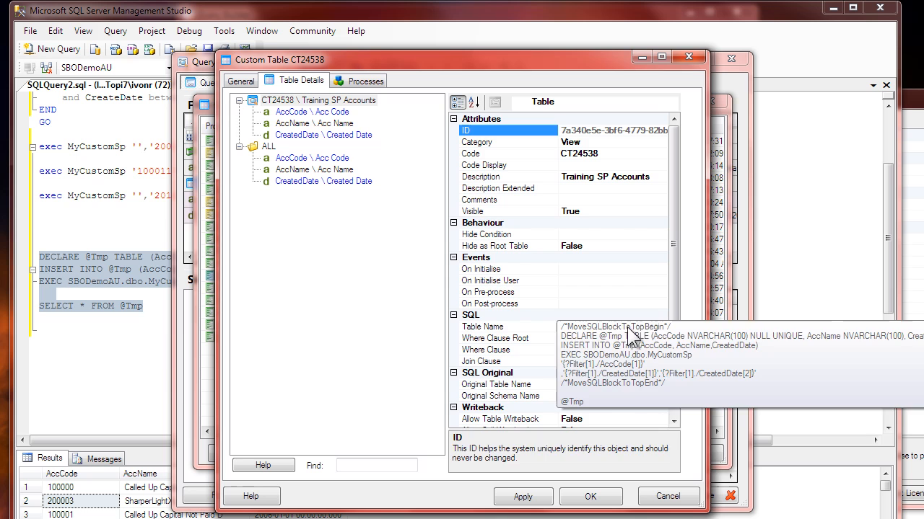
left_click(662, 326)
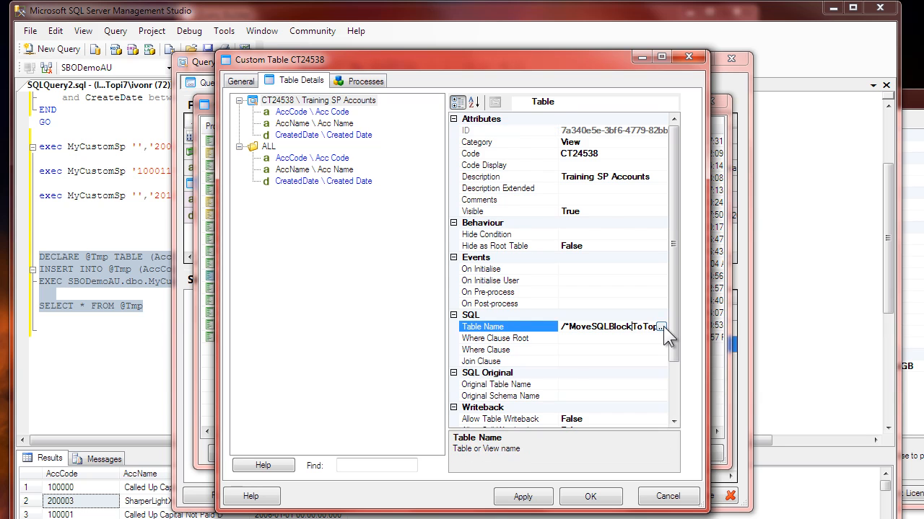
left_click(663, 326)
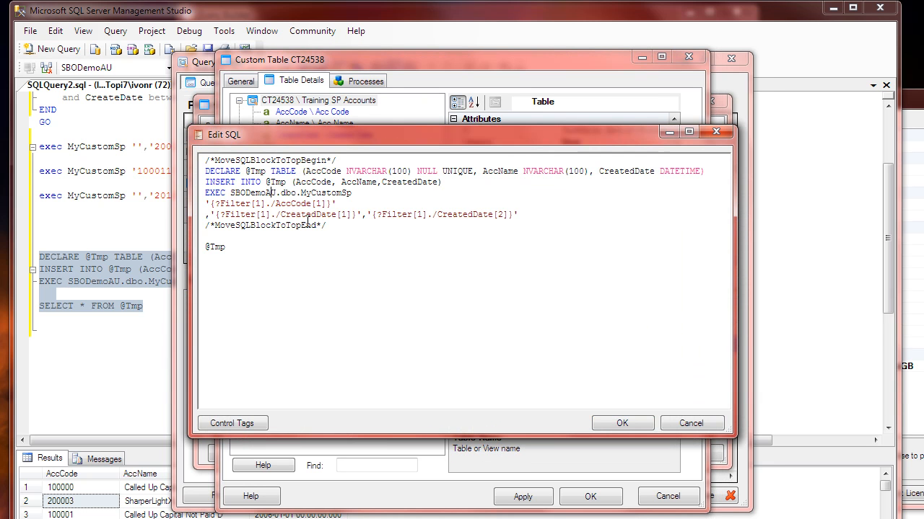
left_click_drag(206, 204, 321, 206)
left_click(346, 208)
Step: Open the control tags list, expand the Flow Control and Query Details filter tags, and enlarge the list window
left_click(241, 420)
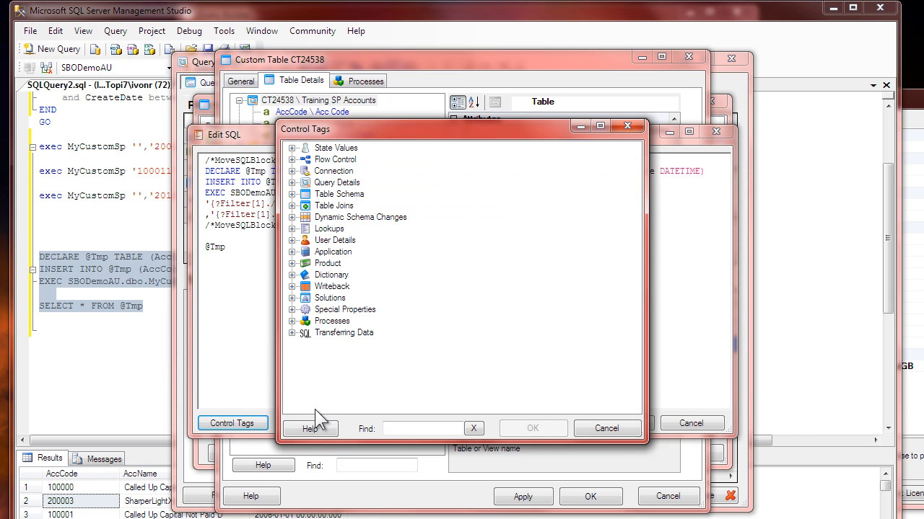
left_click(295, 160)
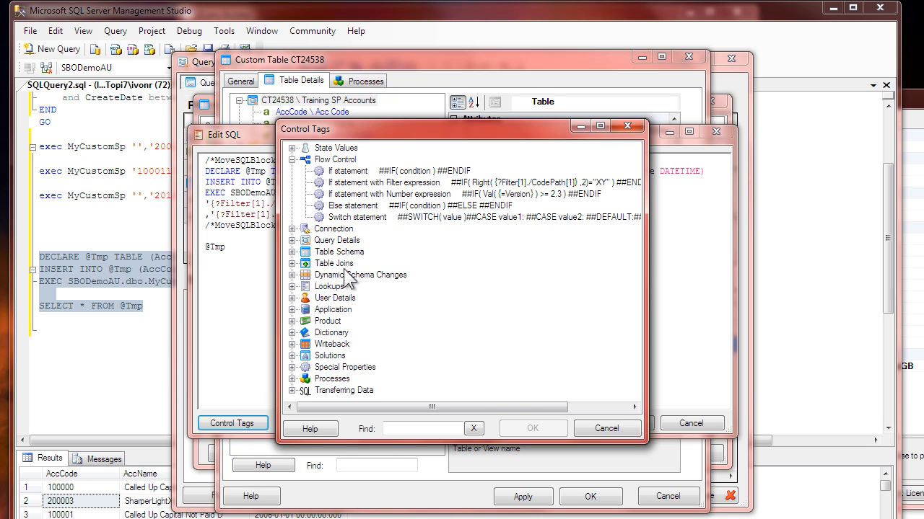
left_click(292, 241)
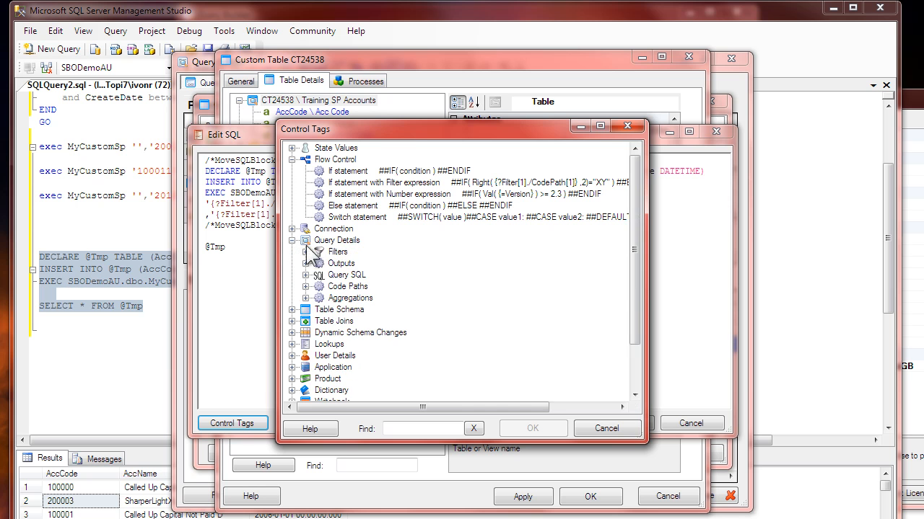
left_click(306, 252)
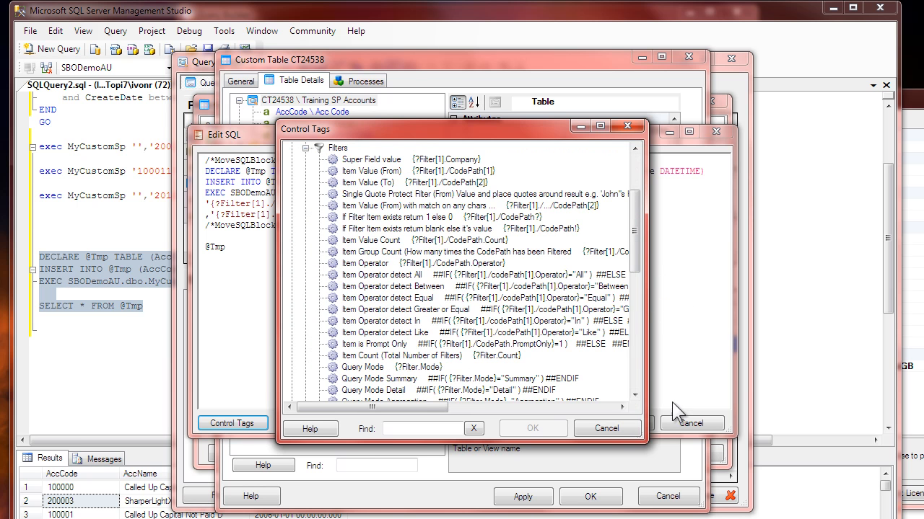
left_click_drag(657, 441, 826, 488)
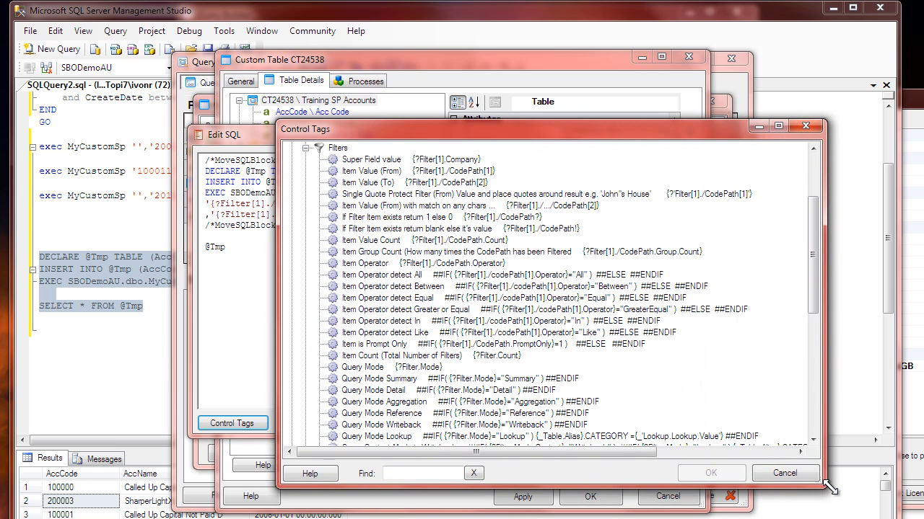
left_click(383, 277)
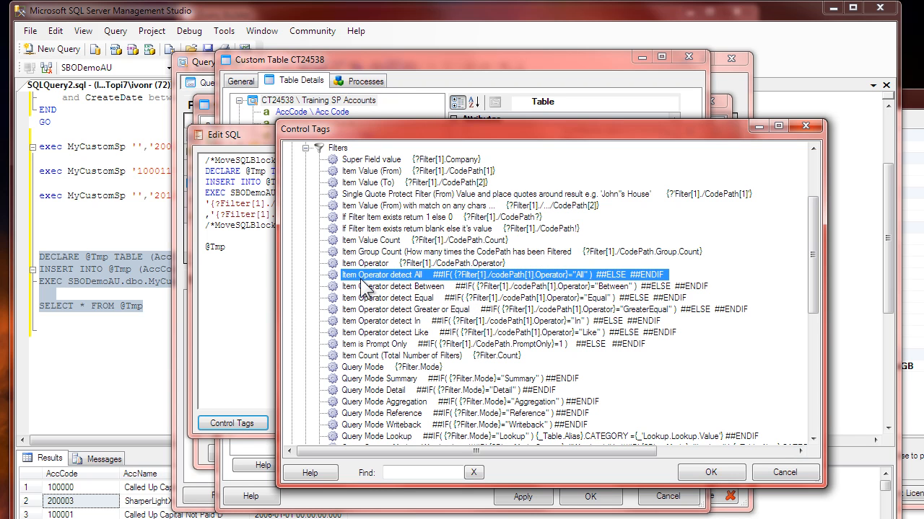
left_click(428, 289)
left_click(428, 298)
left_click(425, 310)
left_click(391, 274)
double_click(446, 276)
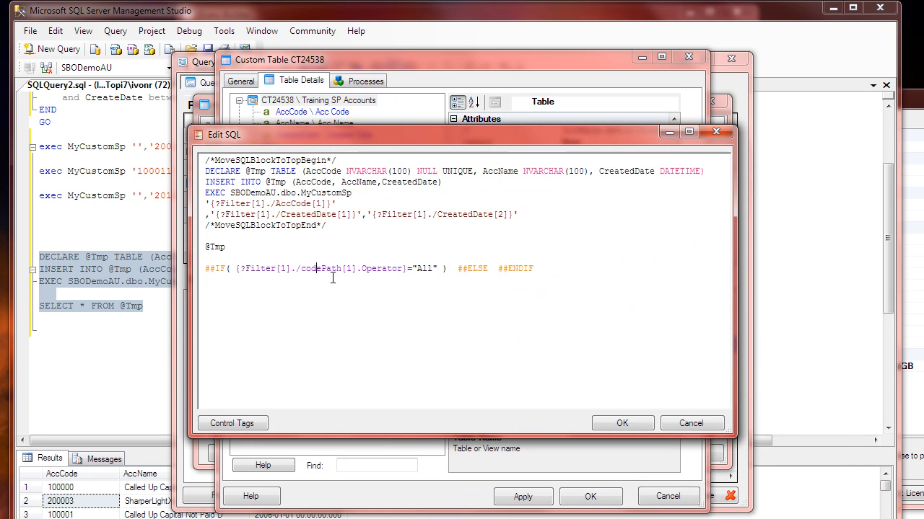
Step: Replace codePath in the inserted ##IF condition with AccCode, copied from the stored procedure's first argument
left_click(301, 269)
left_click_drag(301, 269, 309, 268)
left_click_drag(277, 203, 314, 207)
key("ctrl+c")
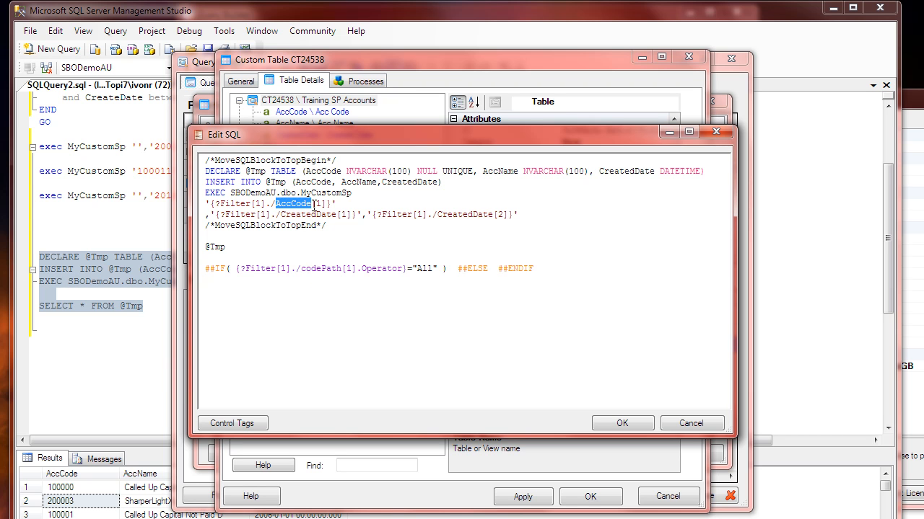
left_click_drag(301, 268, 348, 269)
key("ctrl+v")
left_click(316, 258)
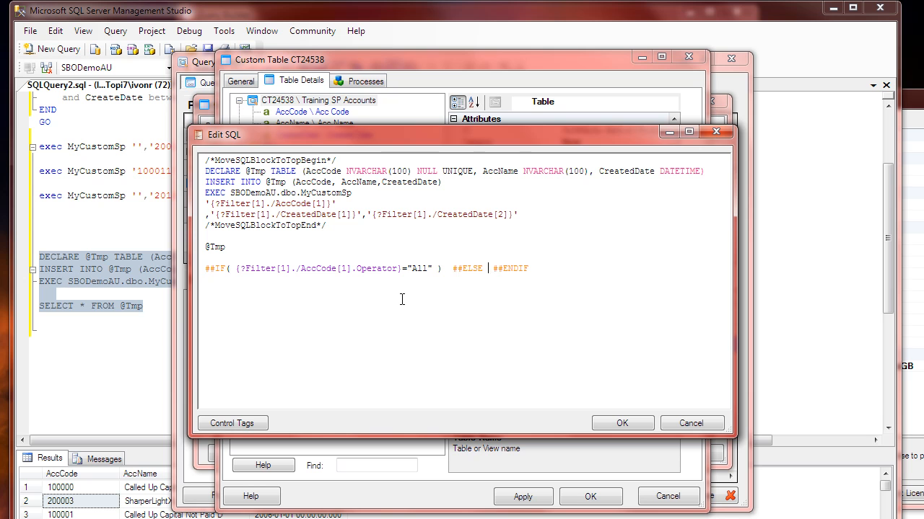
Step: Move the AccCode ##IF line to directly below the EXEC SBODemoAU.dbo.MyCustomSp line
key("Home")
key("shift+Down")
key("ctrl+x")
key("Up")
key("Up")
key("Up")
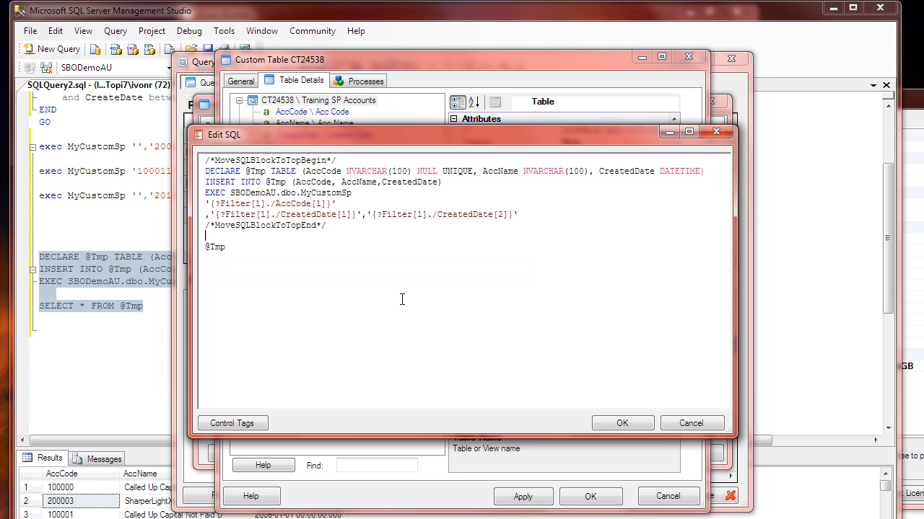
key("ctrl+v")
Step: Split ##IF, ##ELSE and ##ENDIF onto separate lines and enter '' as the value for the All case
left_click(450, 203)
key("Return")
key("Right")
key("Right")
key("Right")
key("Right")
key("Right")
key("Right")
key("Right")
key("Right")
key("Right")
key("Return")
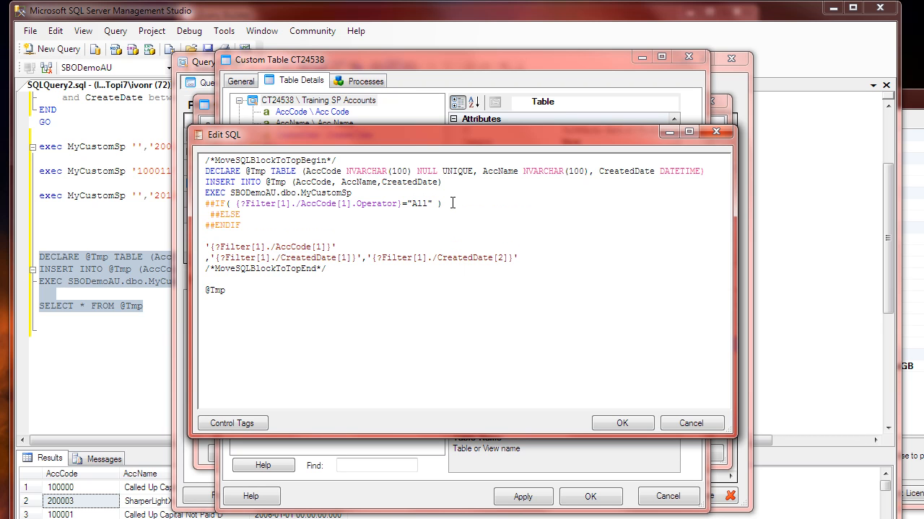
key("Return")
type("''")
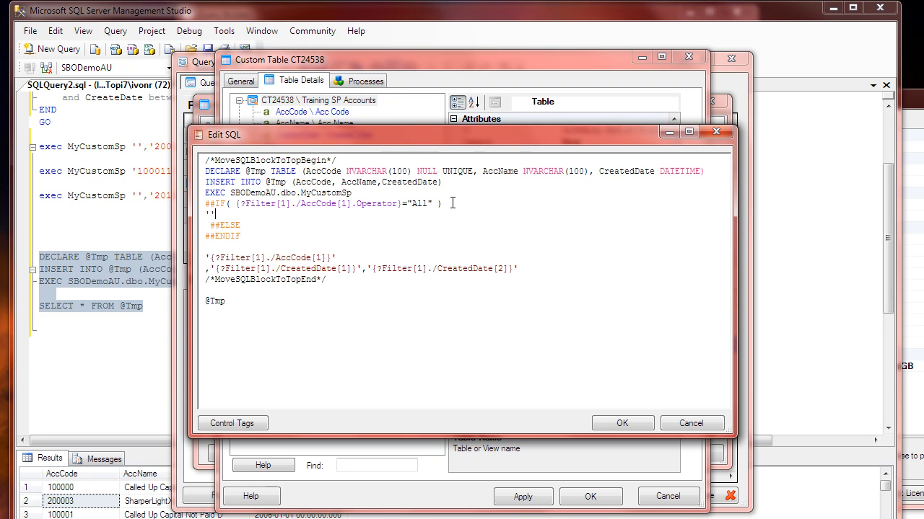
Step: Move the '{?Filter[1]./AccCode[1]}' argument between ##ELSE and ##ENDIF
key("Down")
key("Down")
key("Return")
key("Down")
key("shift+Down")
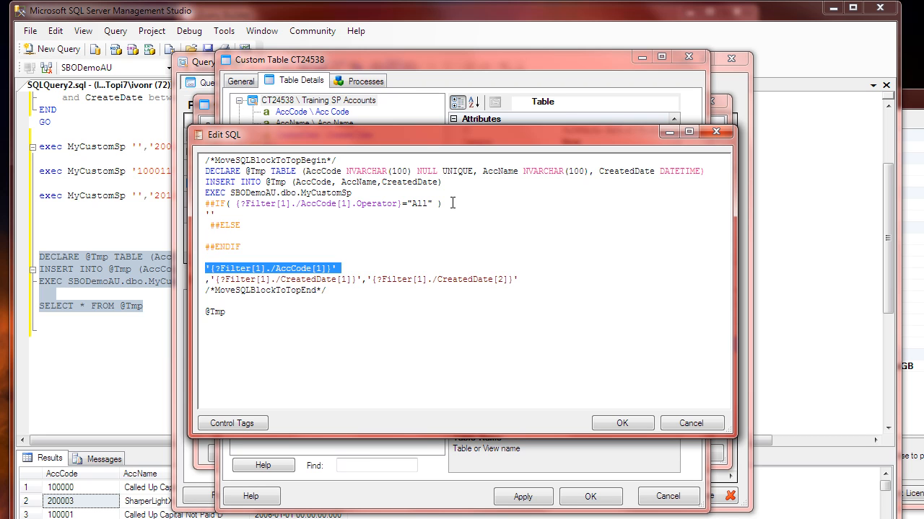
key("ctrl+x")
key("Up")
key("Up")
key("Up")
key("ctrl+v")
key("Delete")
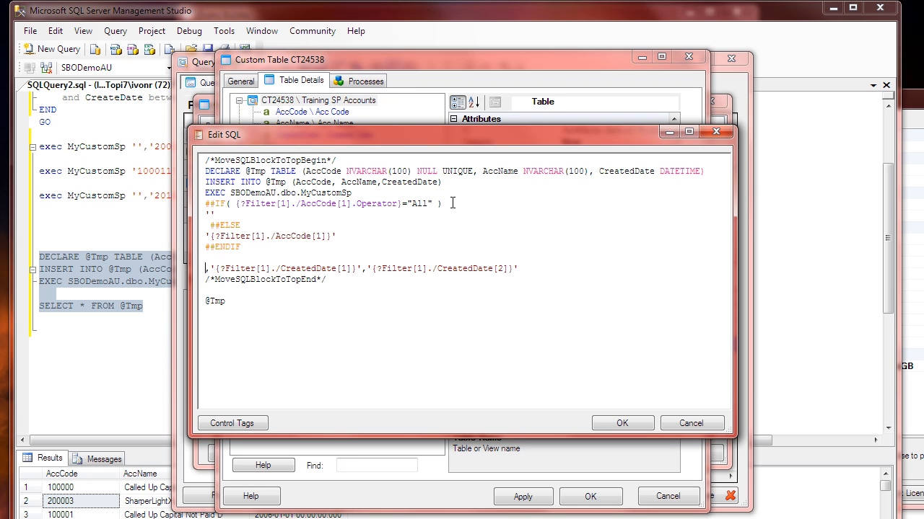
Step: Copy the ##IF line below the AccCode block's ##ENDIF and change its field to CreatedDate
key("Up")
key("Up")
key("Up")
key("Up")
key("Up")
key("Up")
key("shift+End")
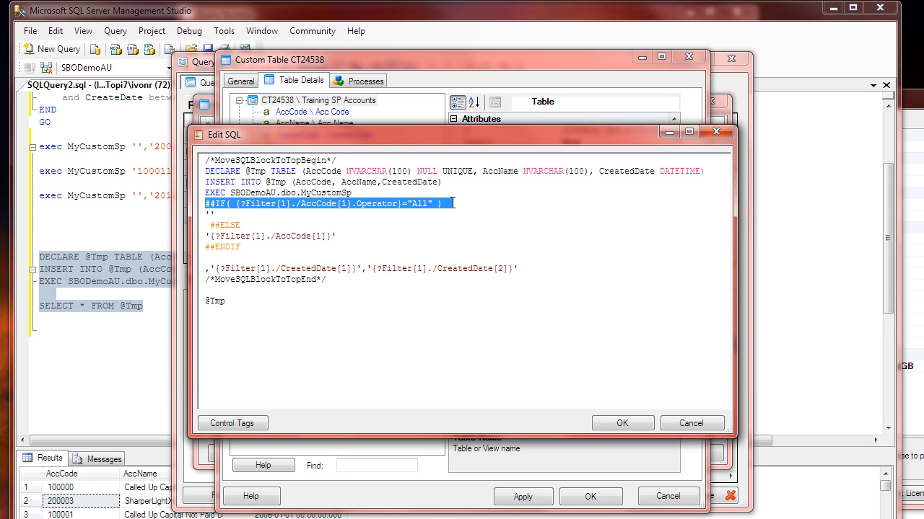
key("Down")
key("ctrl+v")
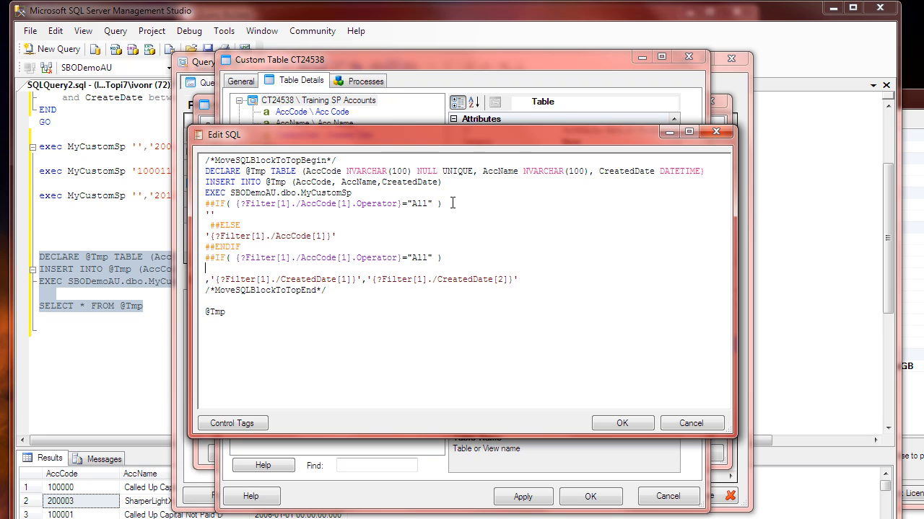
key("End")
double_click(334, 280)
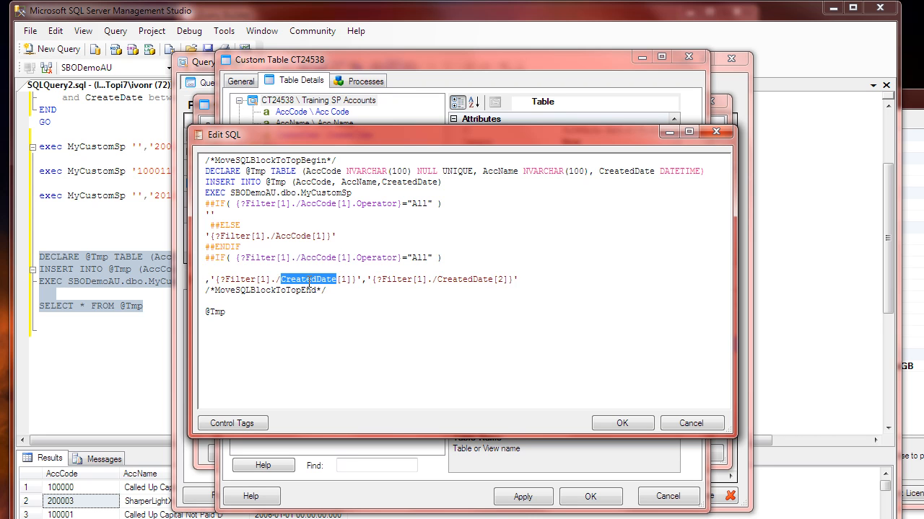
double_click(318, 258)
key("ctrl+v")
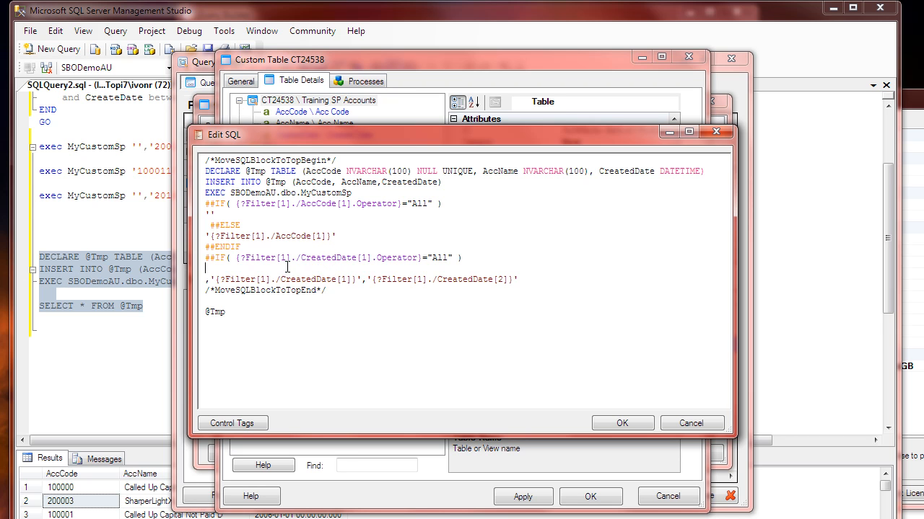
Step: Add ##ELSE above the two CreatedDate arguments and ##ENDIF below them
key("Return")
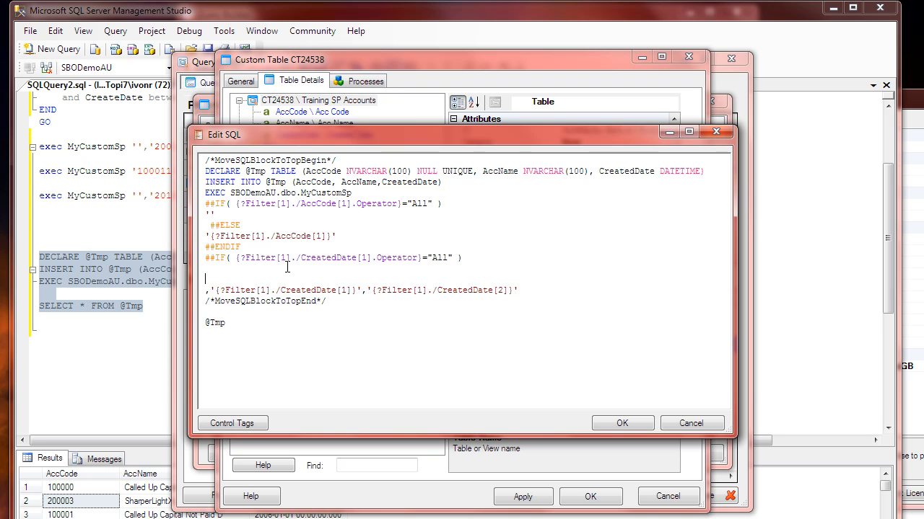
type("##ELSE")
key("End")
key("Return")
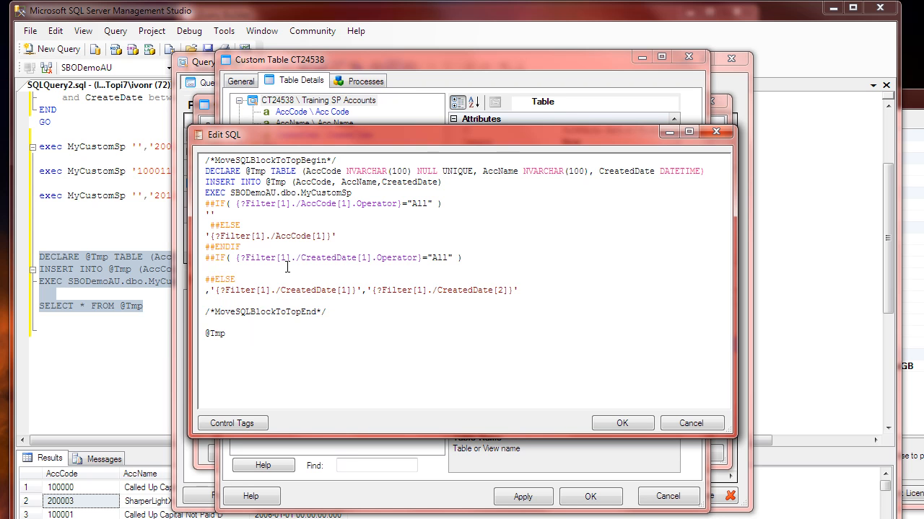
type("##ENDIF")
key("Return")
Step: Enter ,'1900-01-01','2020-12-31' as the date arguments for the CreatedDate All case
key("Up")
key("Up")
key("shift+End")
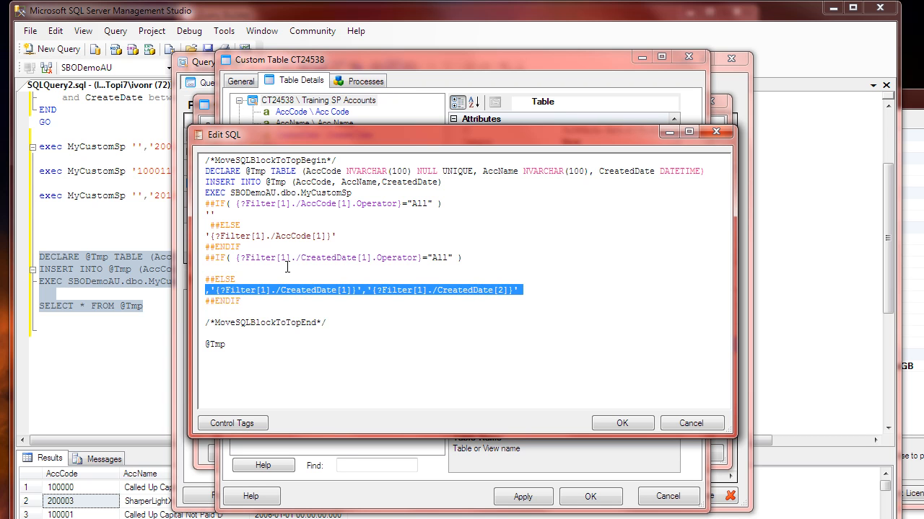
key("Up")
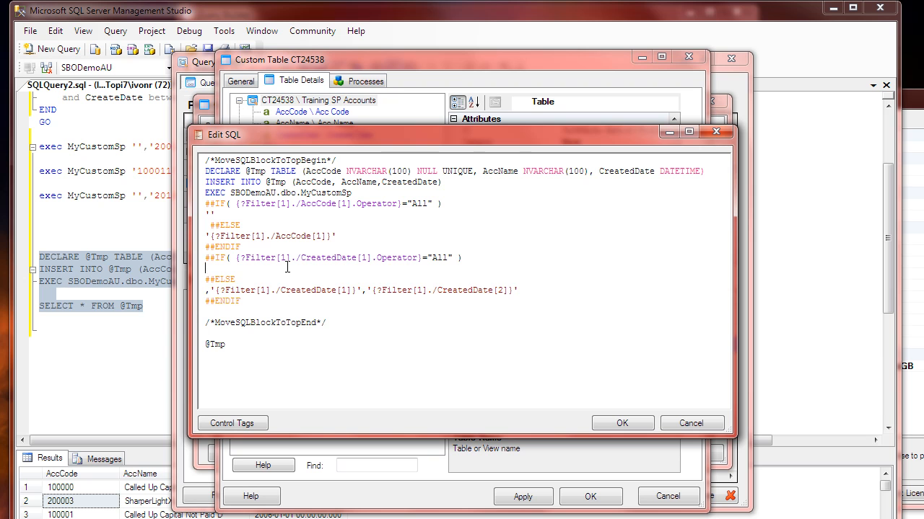
type("'1900-01-01','2020-12-31")
Step: Review the AccCode and CreatedDate conditional blocks, comparing the empty account value with the filter-supplied one
left_click(261, 309)
left_click(261, 254)
left_click(298, 275)
left_click_drag(217, 214, 193, 214)
left_click_drag(339, 236, 216, 237)
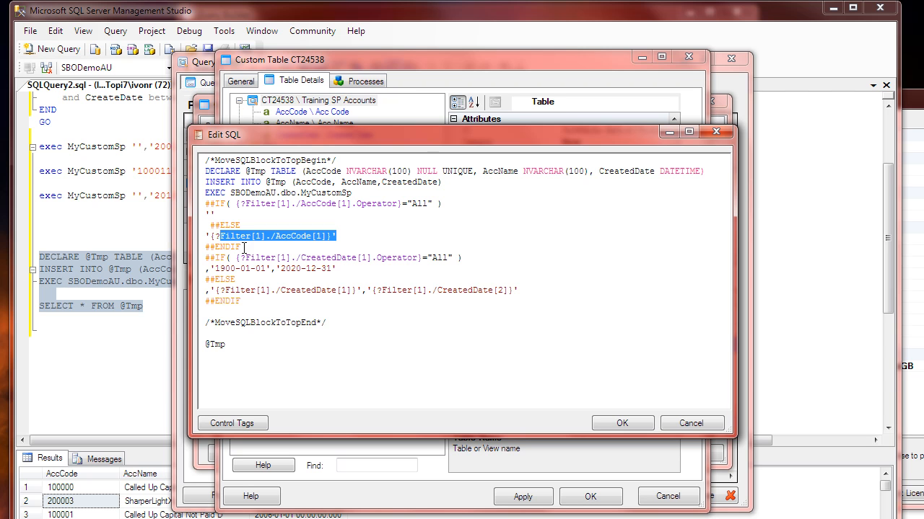
left_click(286, 264)
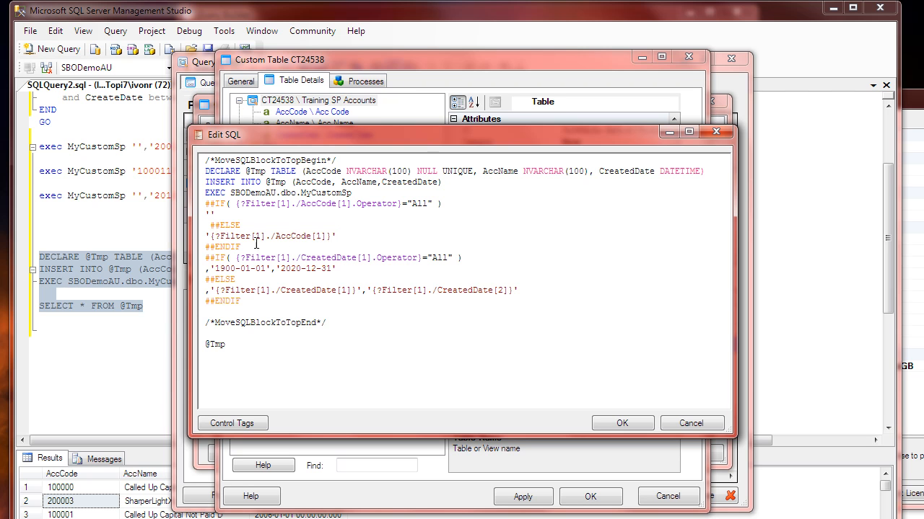
left_click_drag(356, 239, 205, 237)
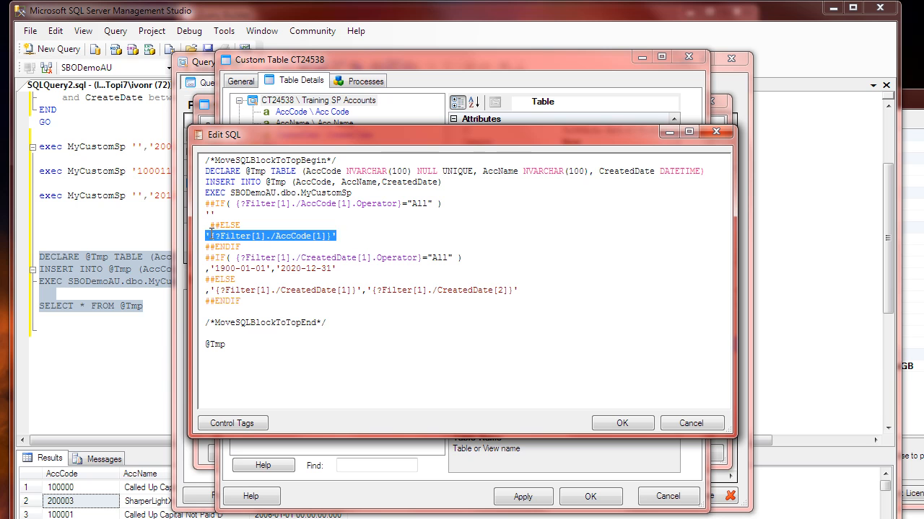
left_click(278, 259)
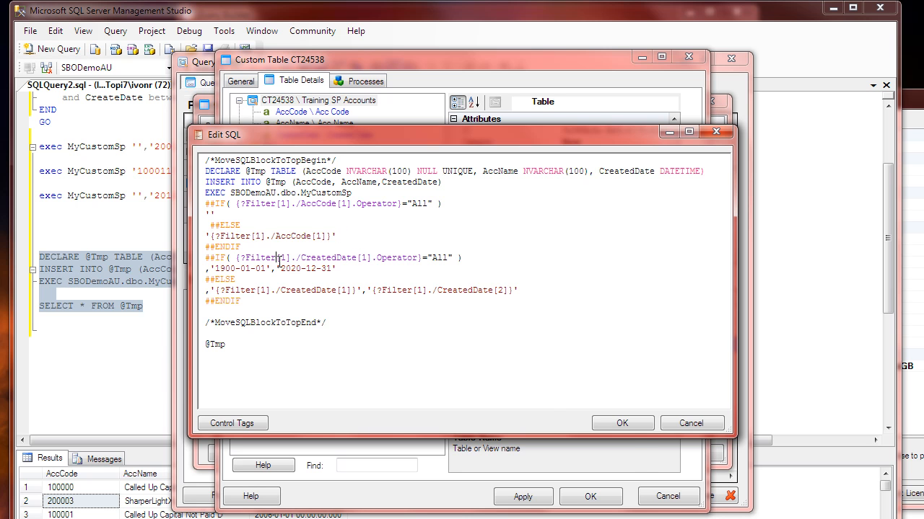
Step: Accept the edited SQL, save the Training SP Accounts custom table and close the Custom Tables list
left_click(635, 424)
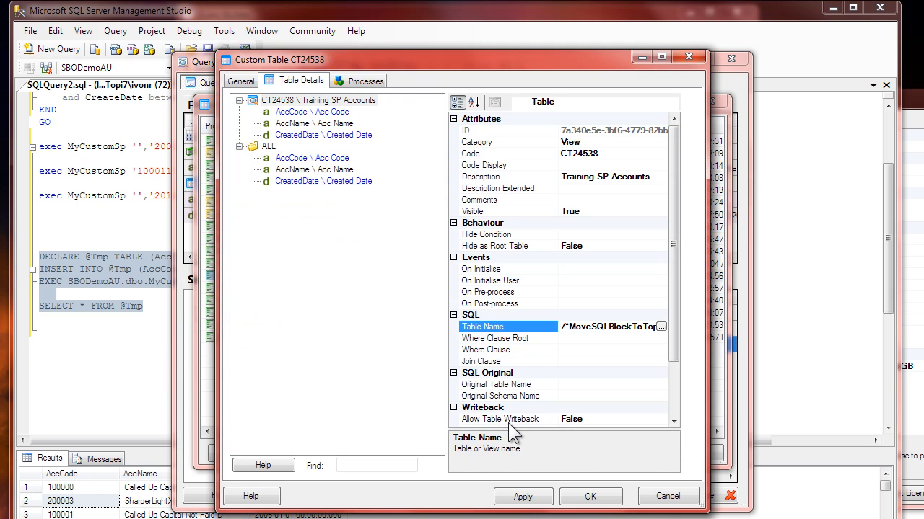
left_click(590, 498)
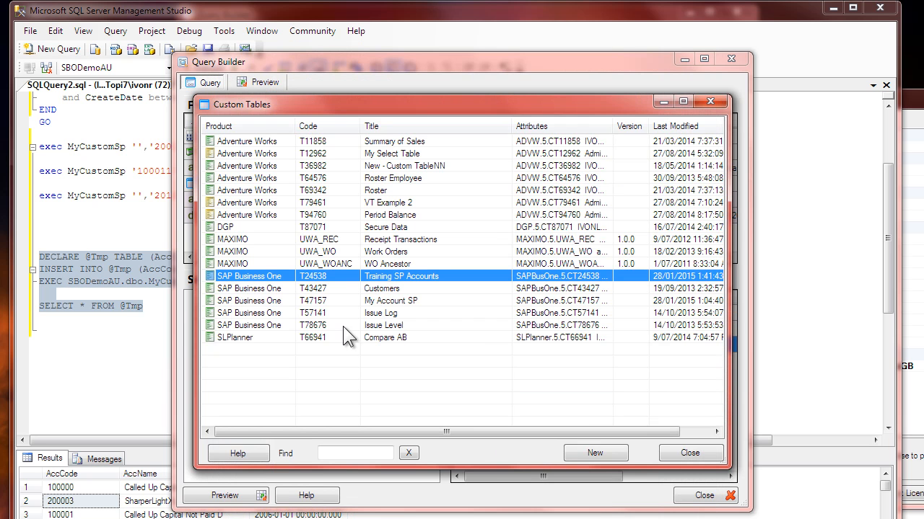
left_click(692, 455)
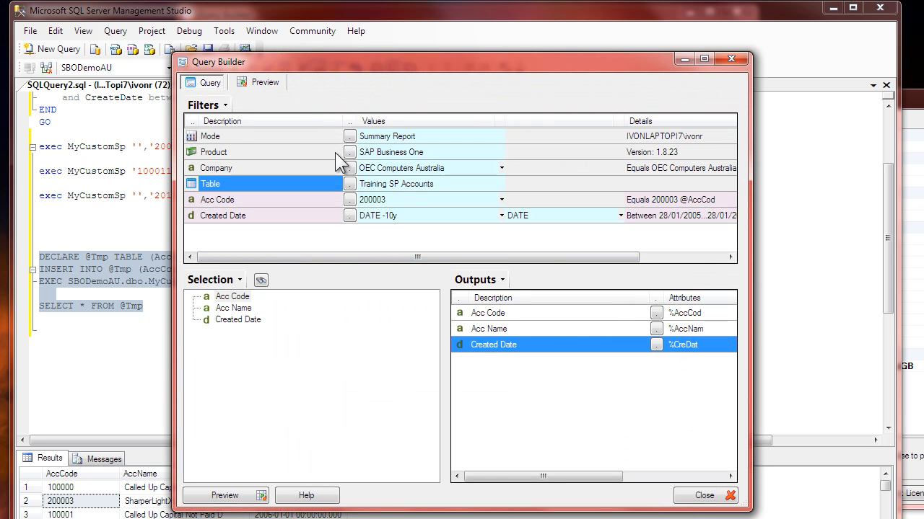
Step: Preview the query with the Acc Code filter at 200003 and refresh the preview
left_click(382, 201)
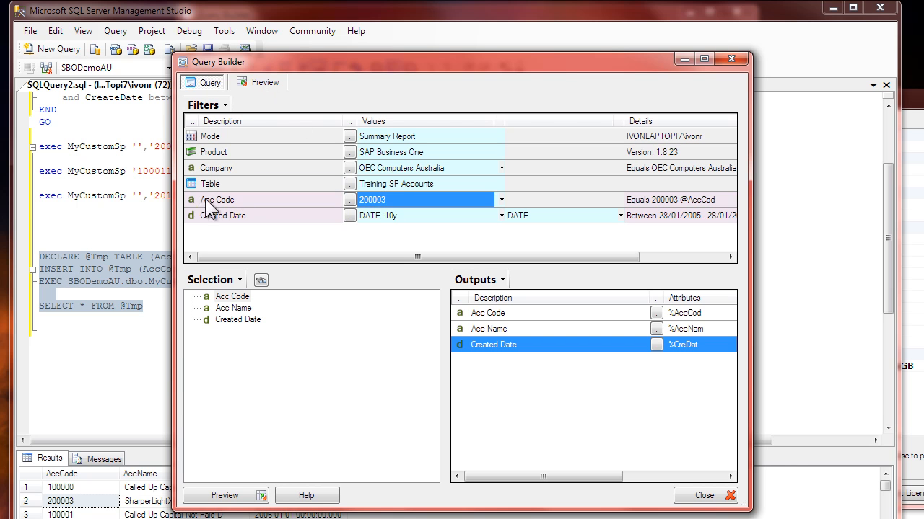
left_click(267, 83)
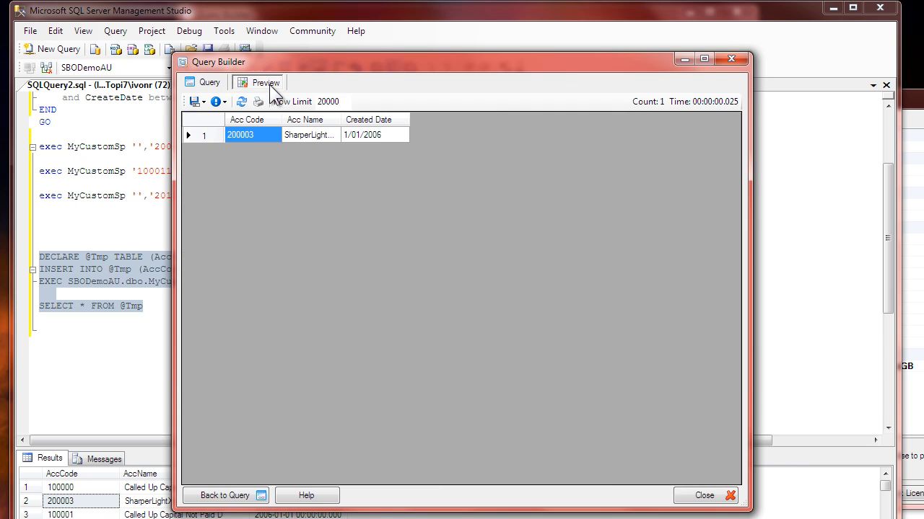
left_click(216, 102)
left_click(238, 105)
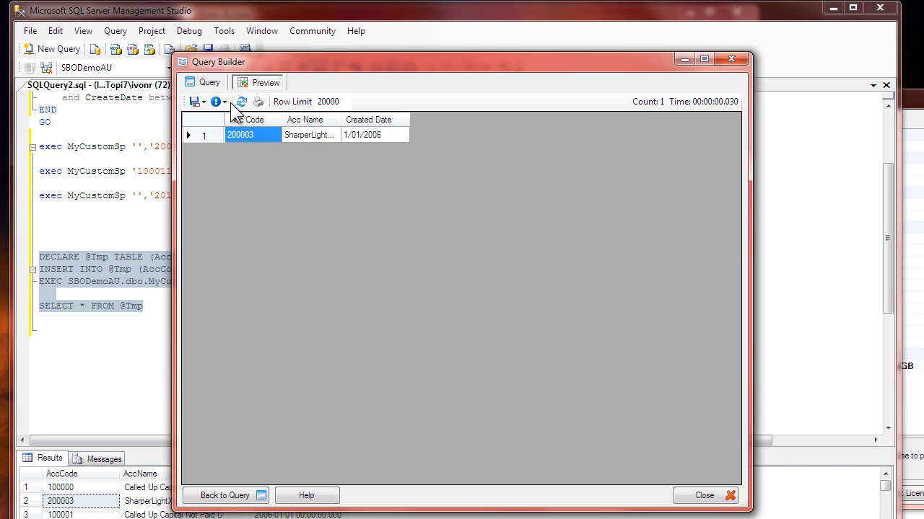
Step: Review the generated SQL statement for the account argument passed to MyCustomSp, and close the debug info
left_click(224, 105)
left_click(242, 137)
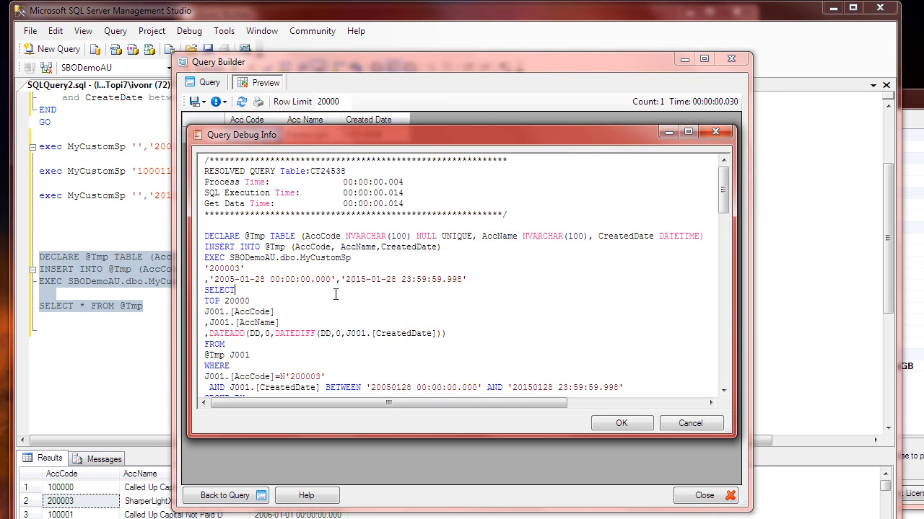
left_click_drag(247, 268, 204, 269)
left_click(267, 294)
left_click(690, 423)
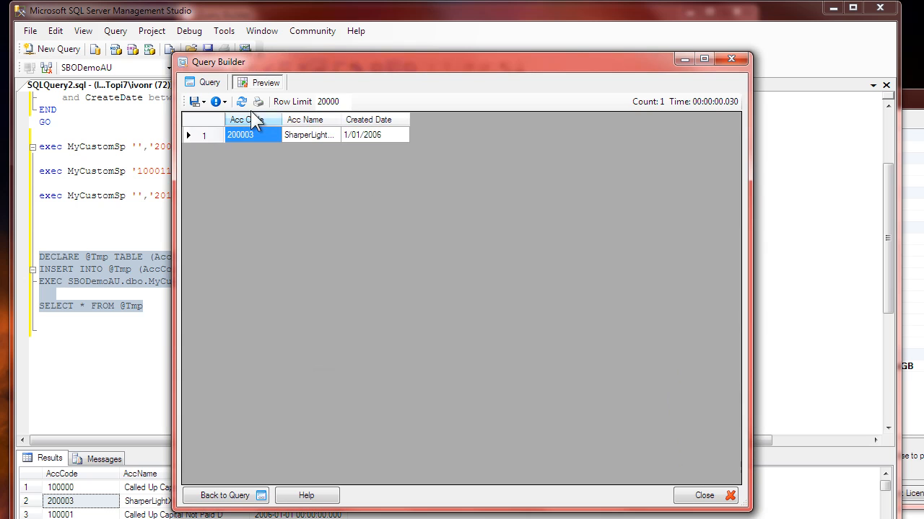
Step: Clear the Acc Code filter to <ALL> and preview the query
left_click(206, 82)
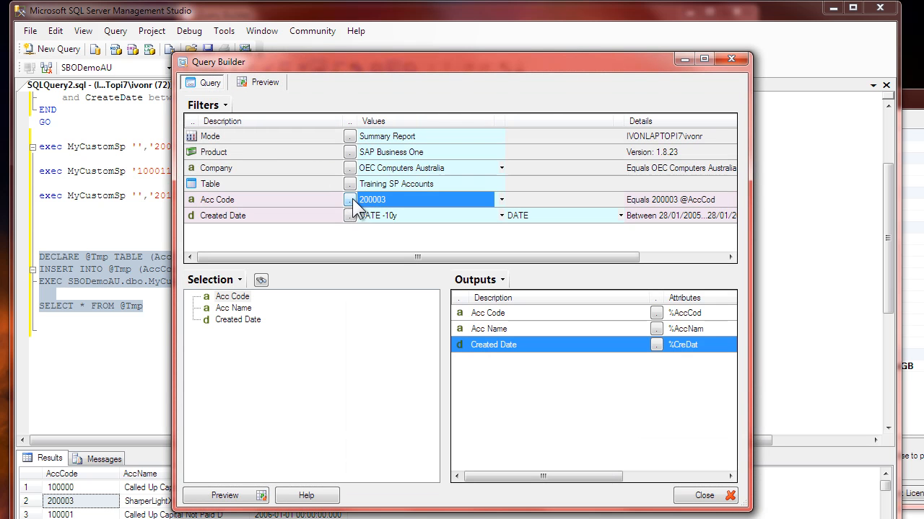
key("Delete")
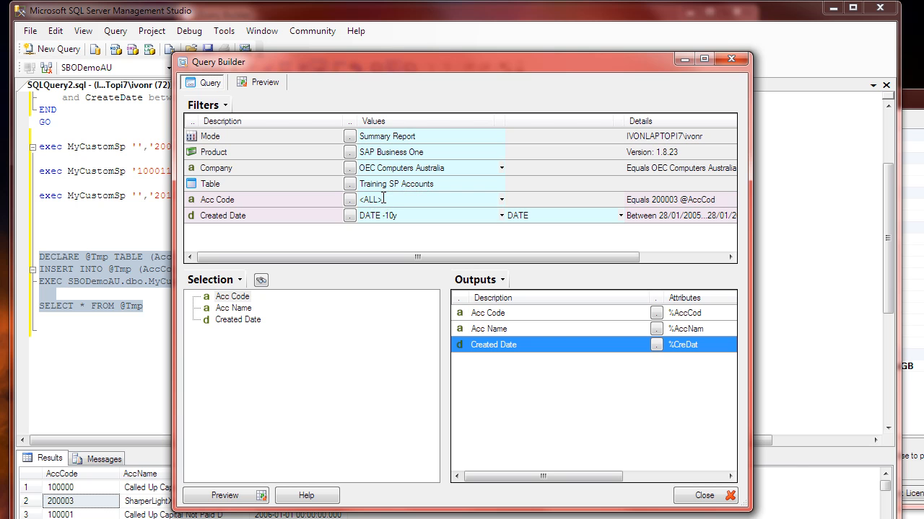
left_click(377, 215)
left_click(267, 83)
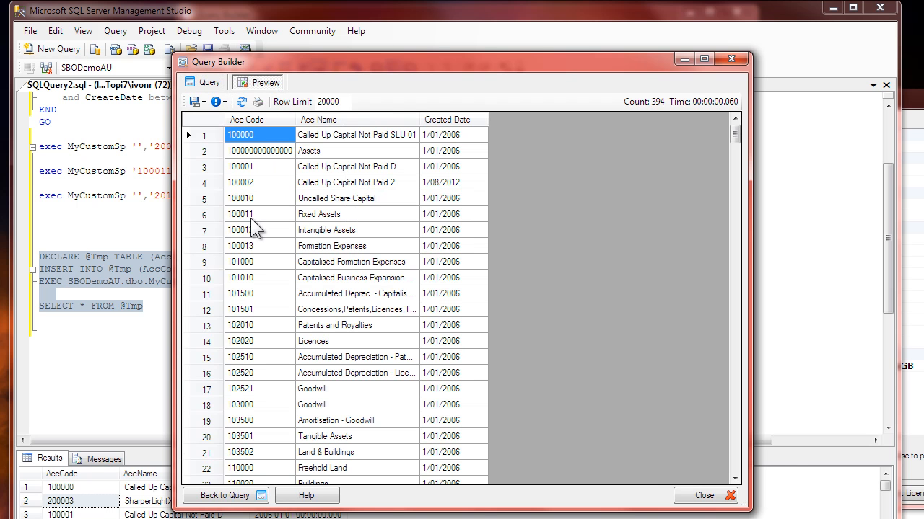
Step: Check the account argument in the generated SQL for the <ALL> filter case, and close the debug info
left_click(223, 102)
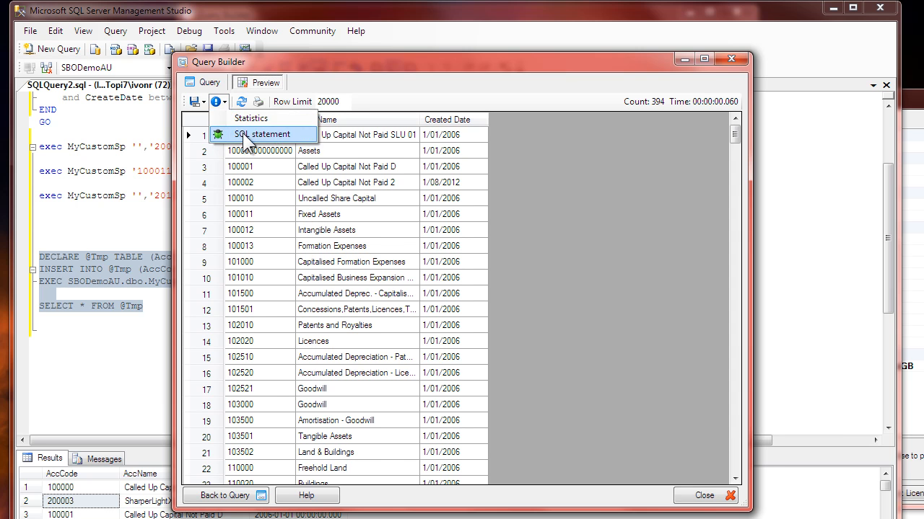
left_click(245, 139)
left_click_drag(229, 270, 204, 269)
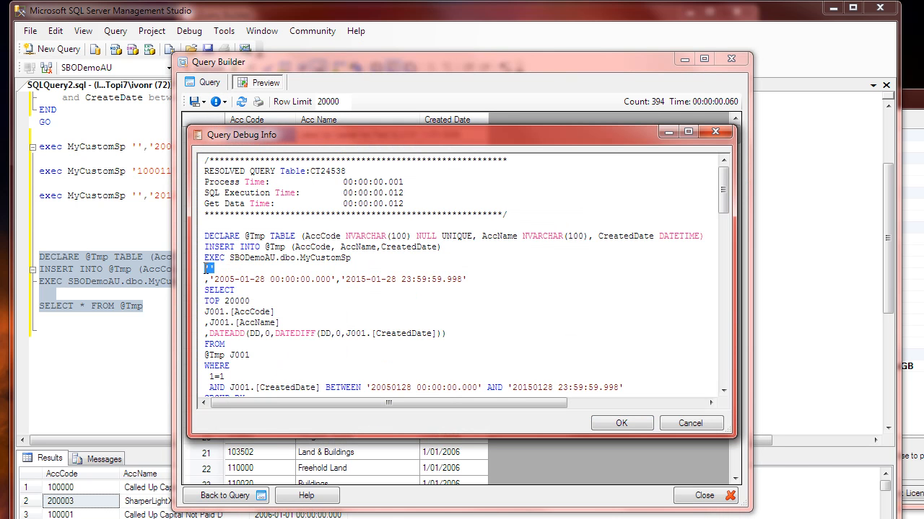
left_click(235, 287)
left_click(712, 429)
left_click(397, 233)
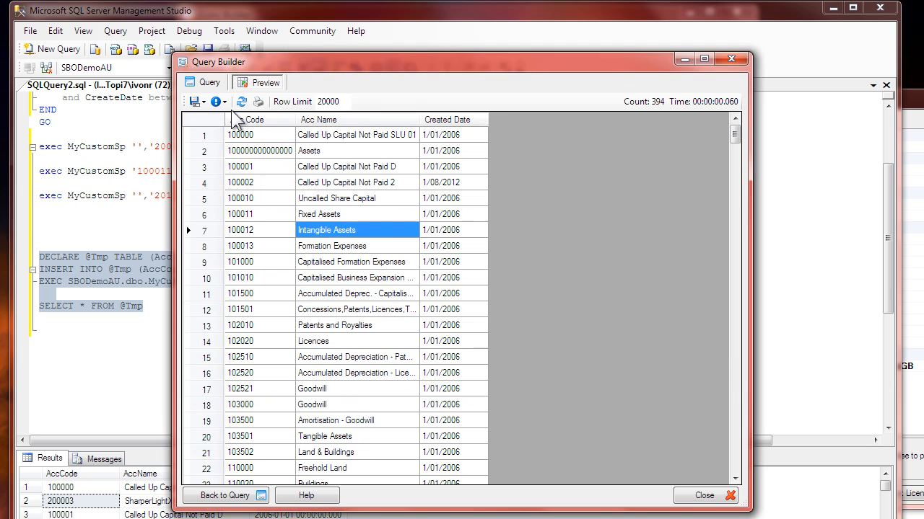
Step: Open the Acc Code filter lookup and examine the account and date arguments in its Lookup SQL
left_click(210, 83)
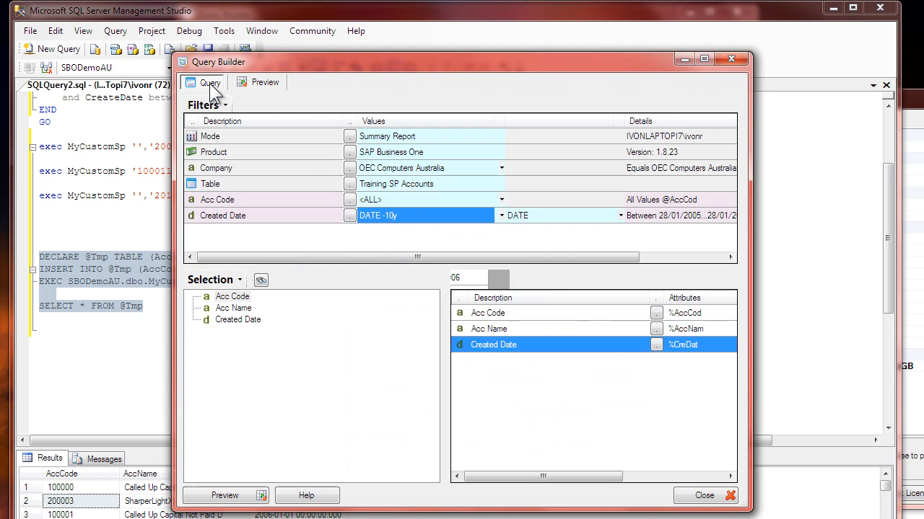
left_click(351, 200)
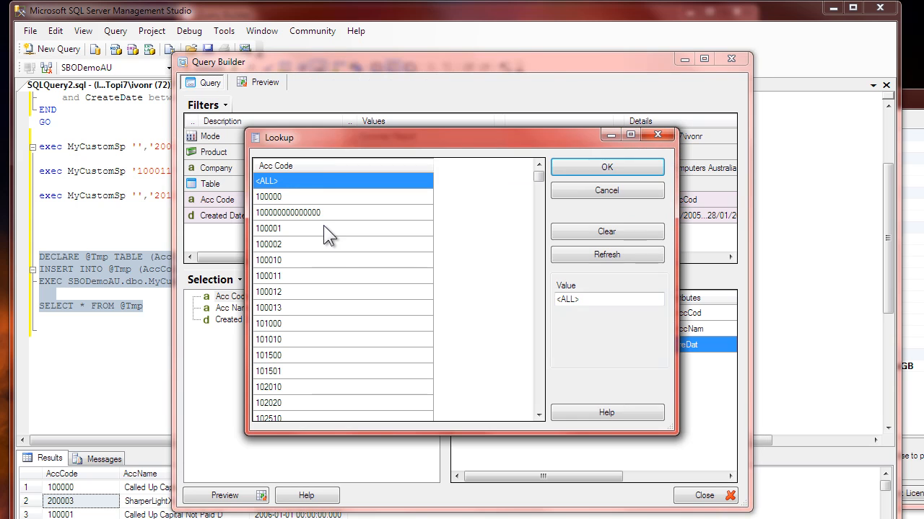
left_click(324, 216)
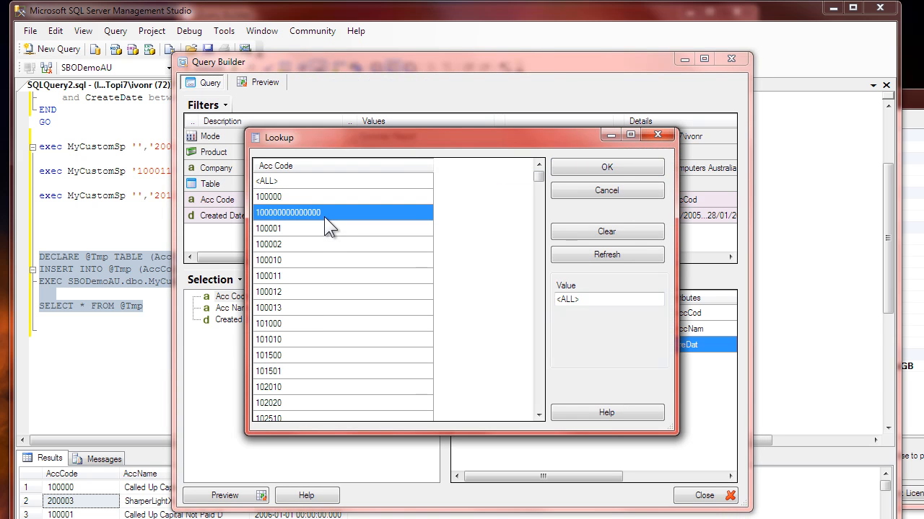
right_click(326, 213)
left_click(371, 287)
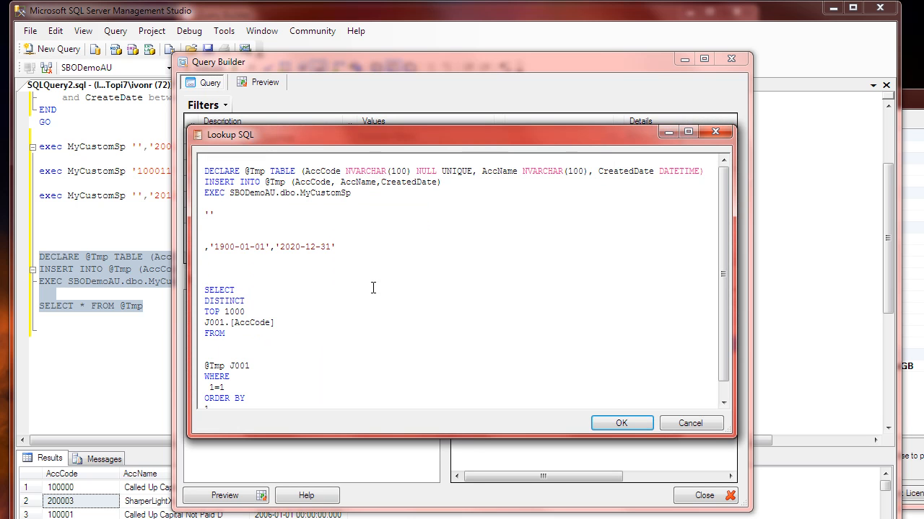
left_click_drag(356, 192, 205, 215)
left_click(237, 216)
left_click(257, 249)
left_click_drag(338, 246, 222, 245)
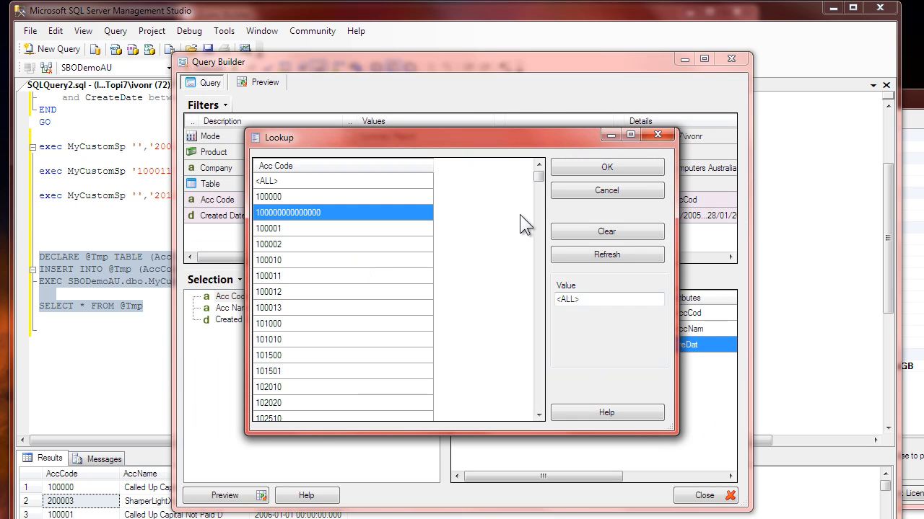
Step: Look through the account codes offered in the Acc Code lookup, and cancel it
left_click(308, 259)
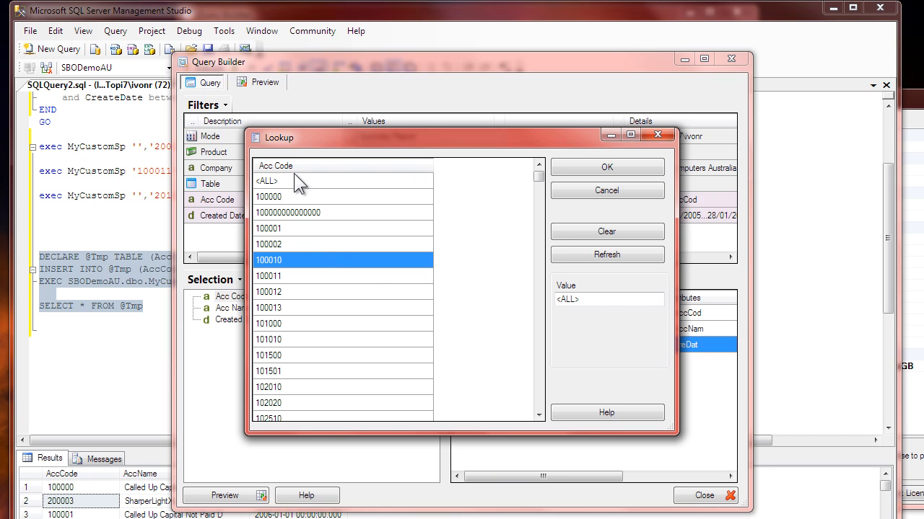
left_click(313, 209)
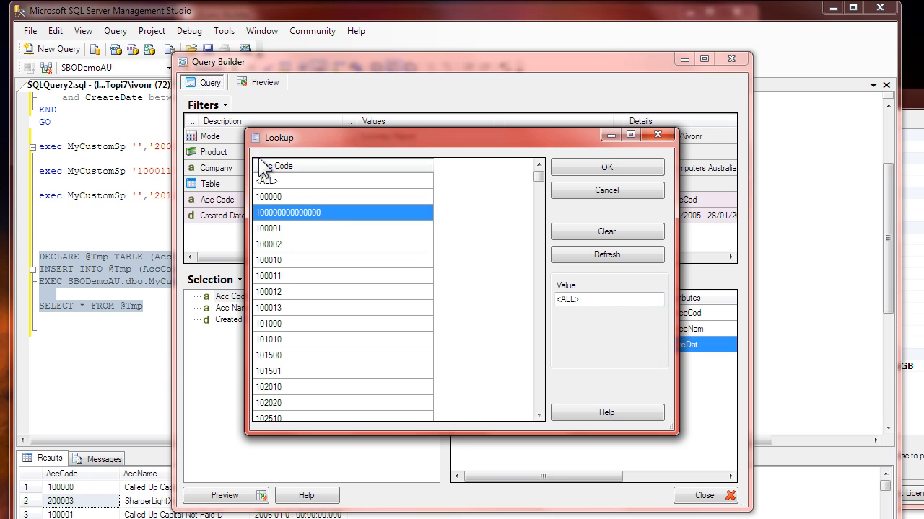
left_click(313, 275)
left_click(596, 192)
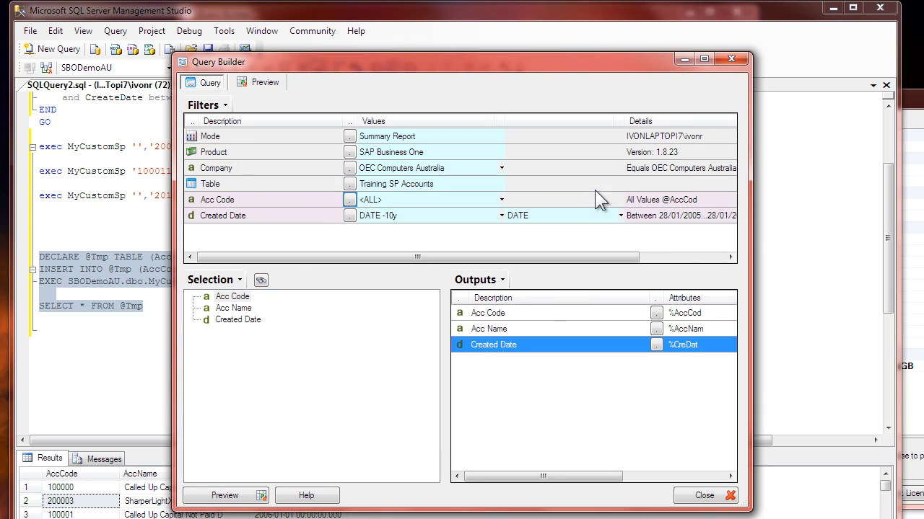
Step: Check the companies and their database names in the Company filter lookup, and cancel it
left_click(351, 167)
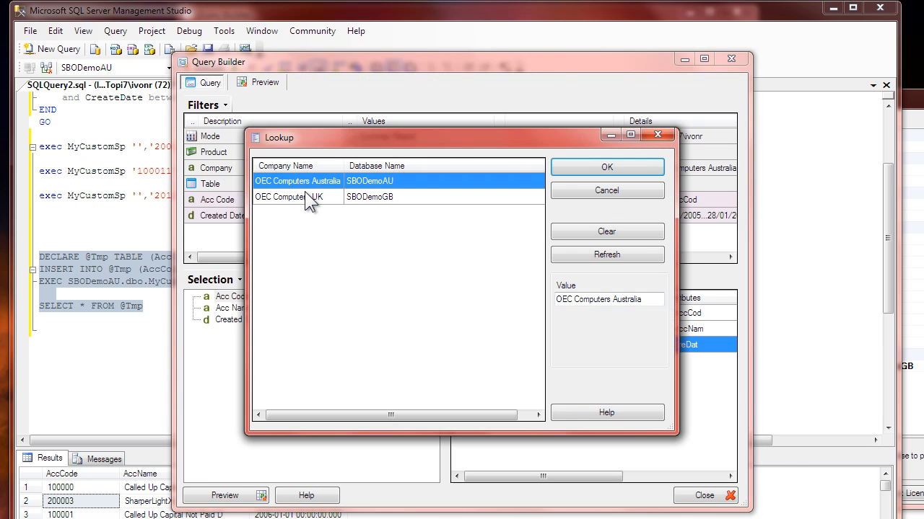
left_click(323, 196)
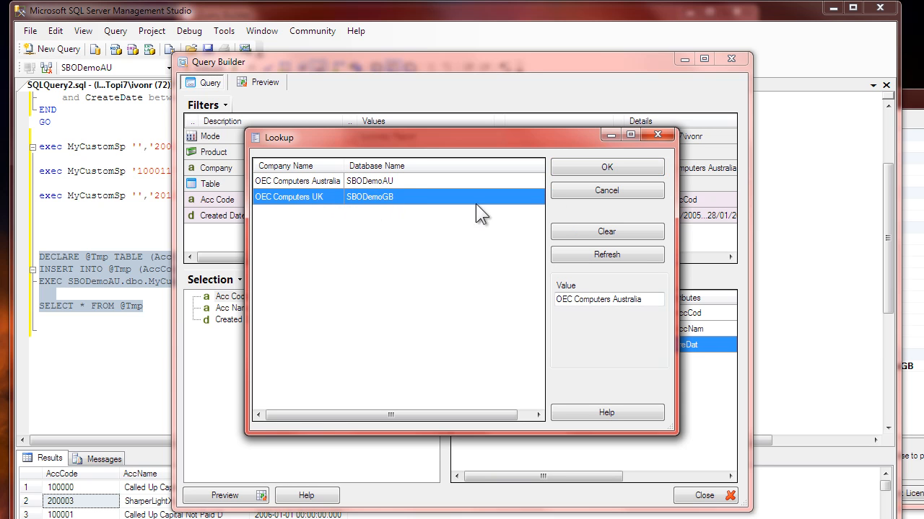
left_click(592, 191)
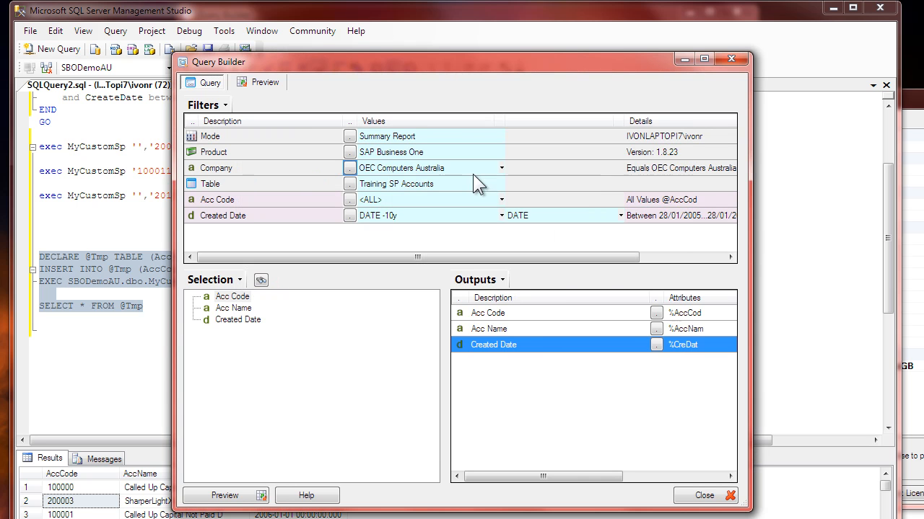
Step: Preview the Training SP Accounts query and display its generated SQL statement
left_click(265, 84)
left_click(222, 102)
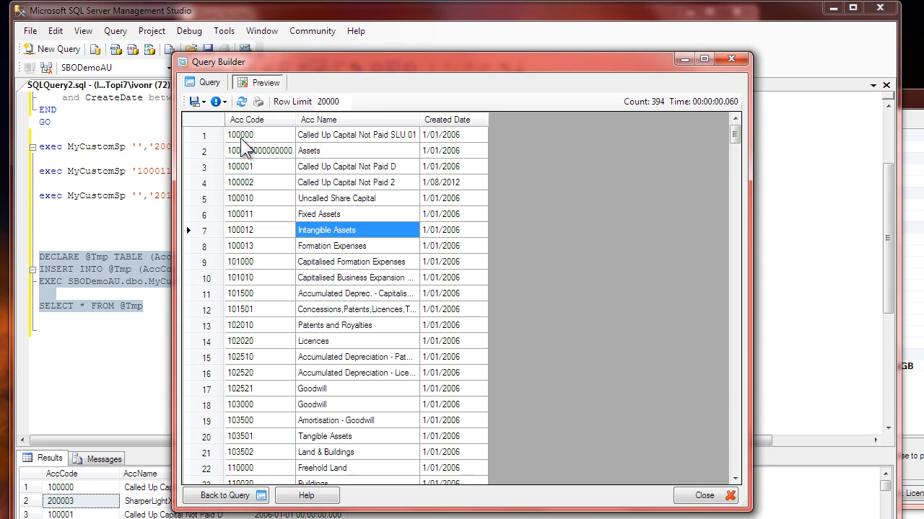
left_click(235, 133)
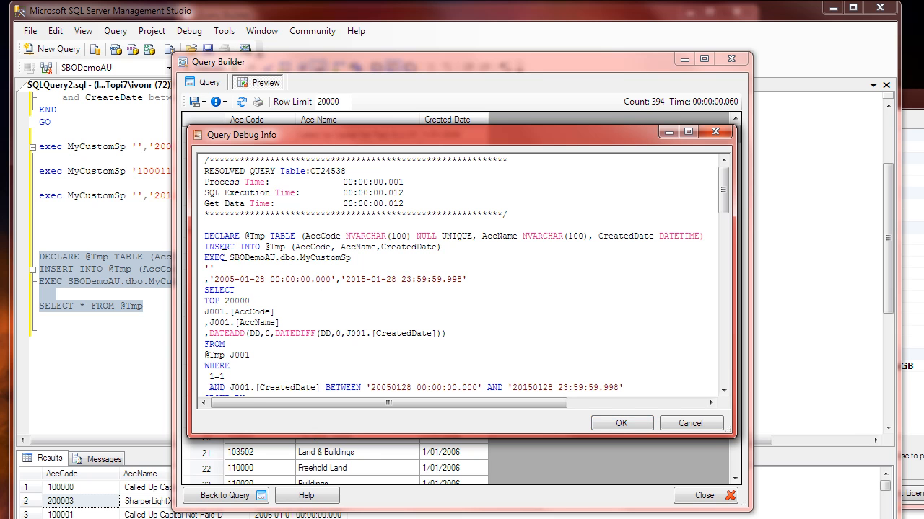
Step: Examine the SBODemoAU.dbo prefix before MyCustomSp in the EXEC line, and close the debug info
left_click_drag(229, 257, 291, 259)
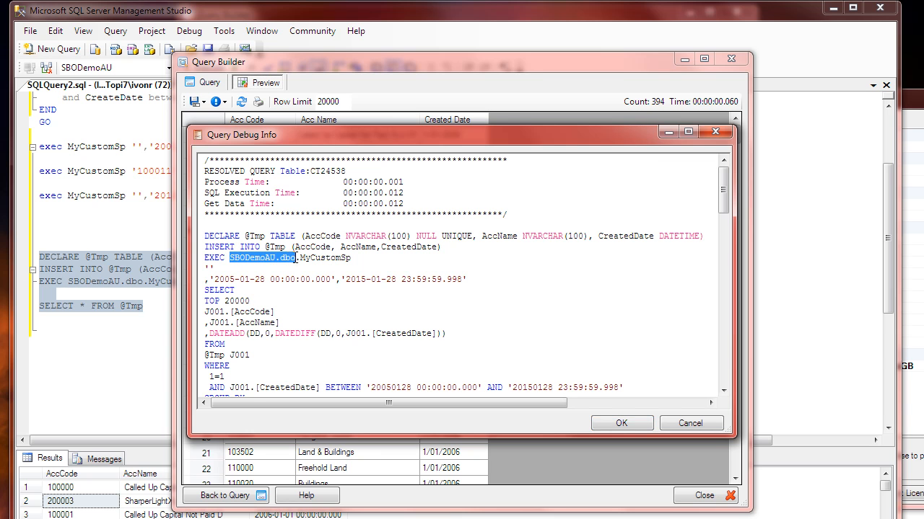
left_click(334, 257)
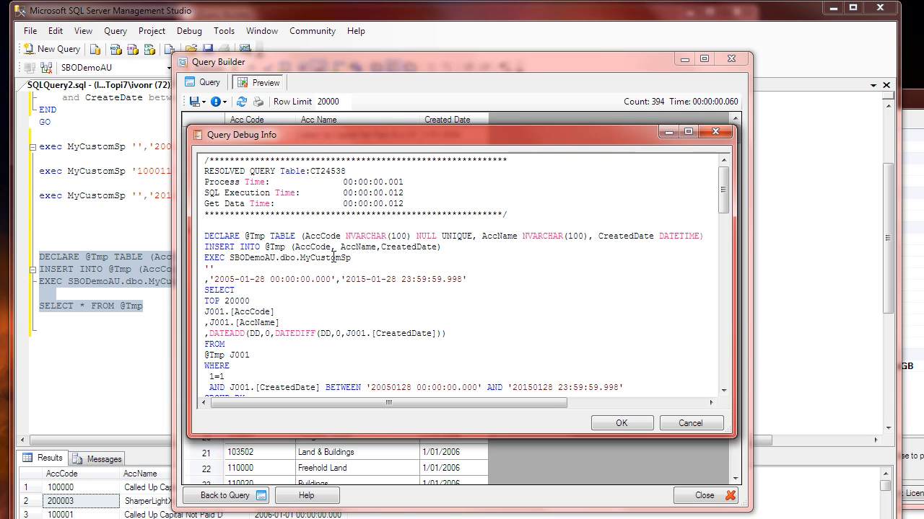
left_click_drag(231, 258, 278, 259)
left_click(252, 272)
left_click_drag(245, 258, 273, 261)
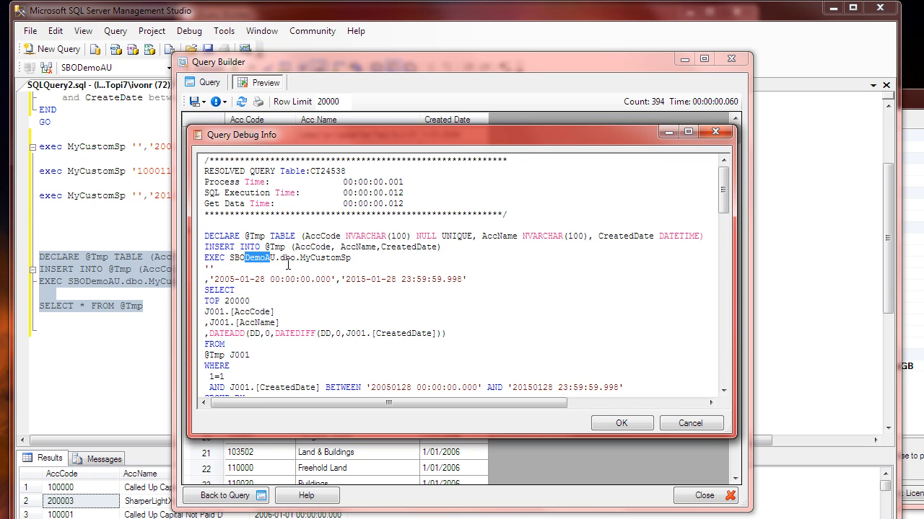
left_click(280, 267)
double_click(256, 258)
left_click(280, 259)
key("ctrl+shift+Left")
left_click_drag(295, 258, 233, 258)
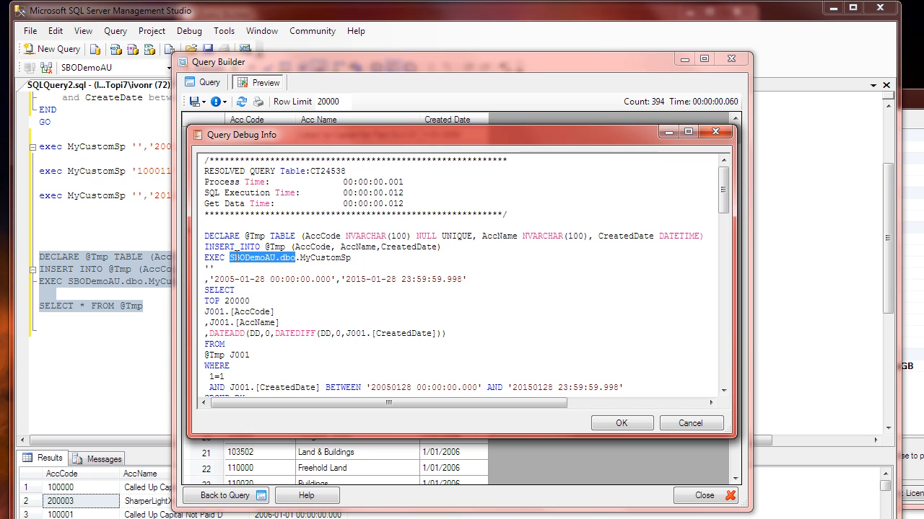
left_click(305, 279)
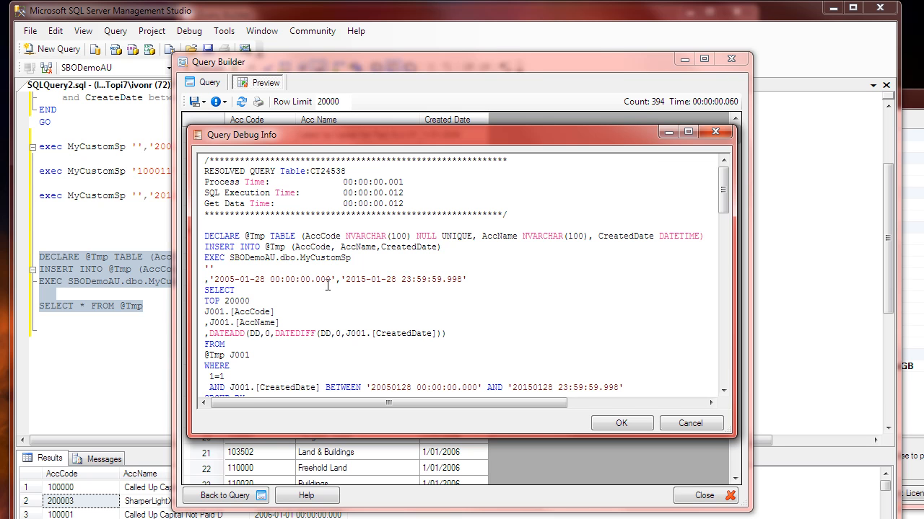
left_click(690, 424)
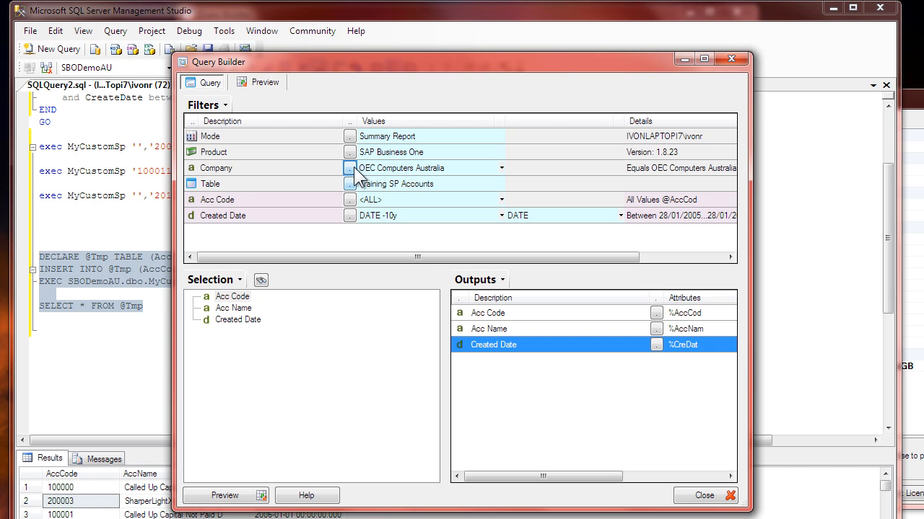
Step: Switch the query's table to Currencies from Administration and add Currency Code as an output
left_click(350, 183)
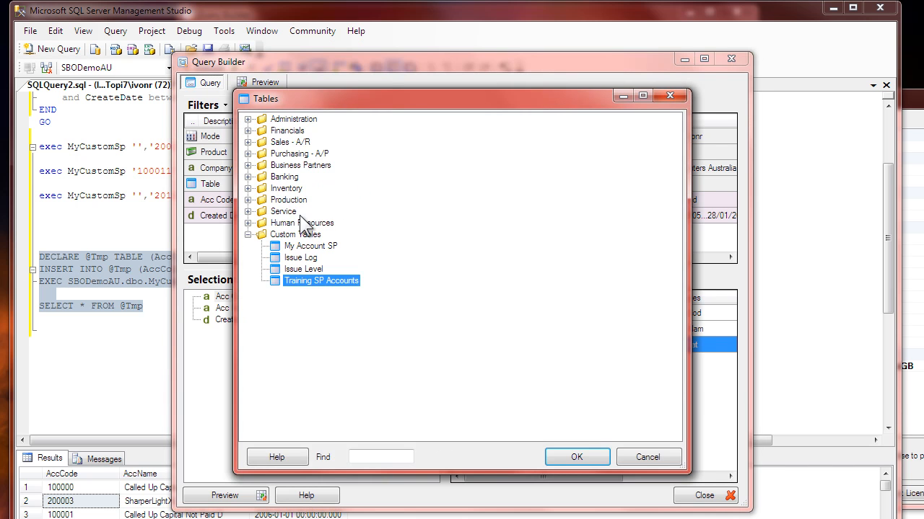
left_click(248, 119)
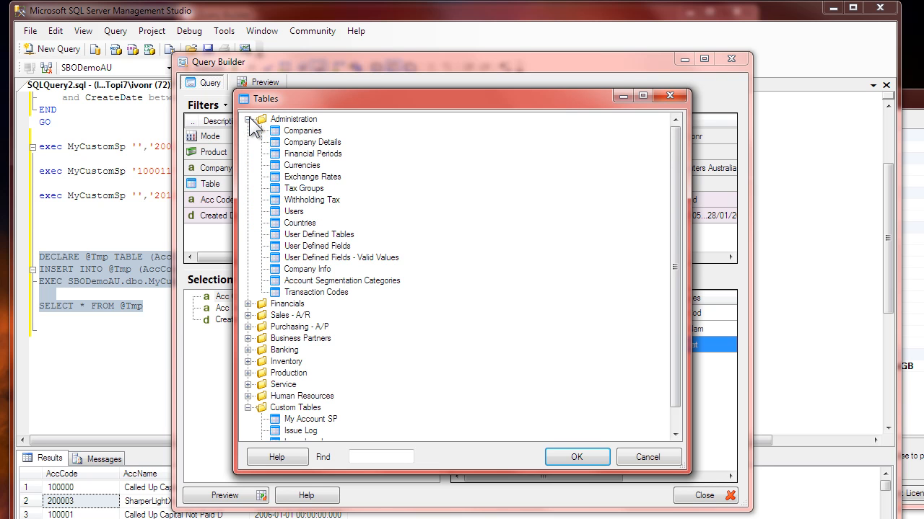
left_click(301, 131)
double_click(302, 132)
left_click(350, 183)
double_click(301, 165)
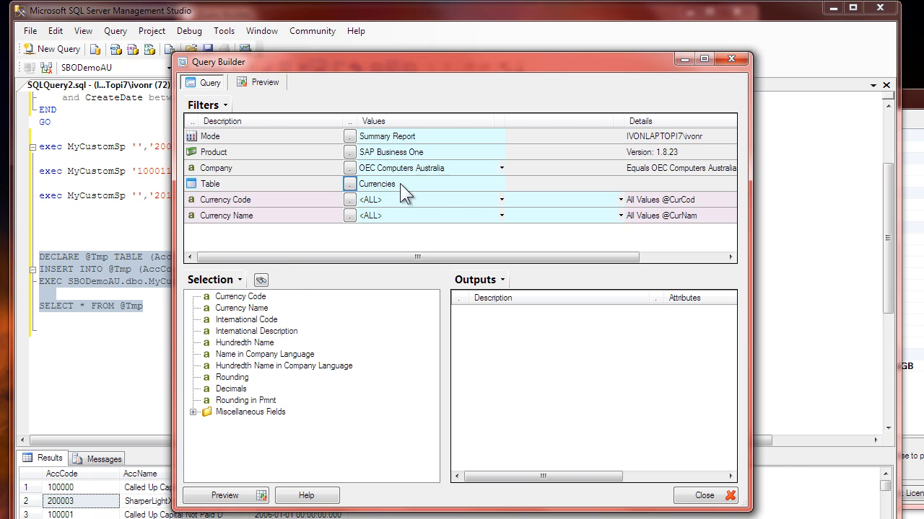
double_click(244, 298)
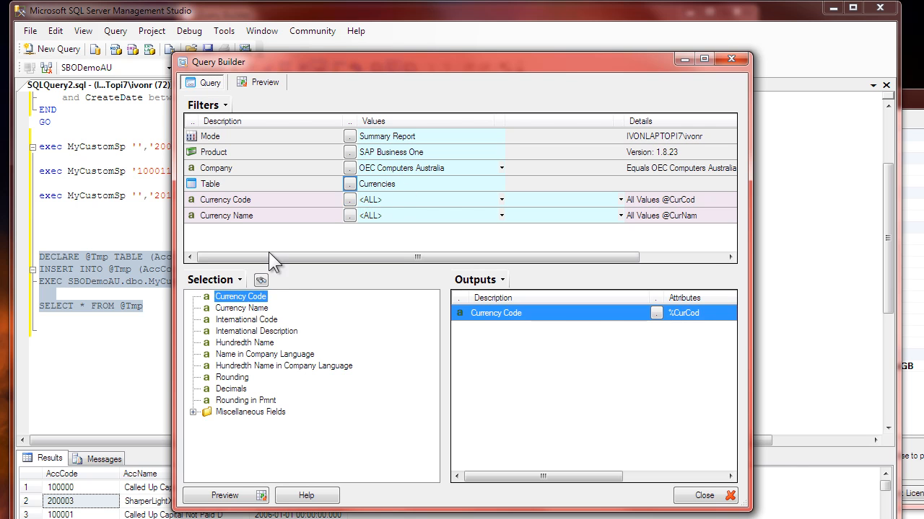
Step: Preview the Currencies query and examine the resolved and unresolved SQL in its debug info
left_click(261, 81)
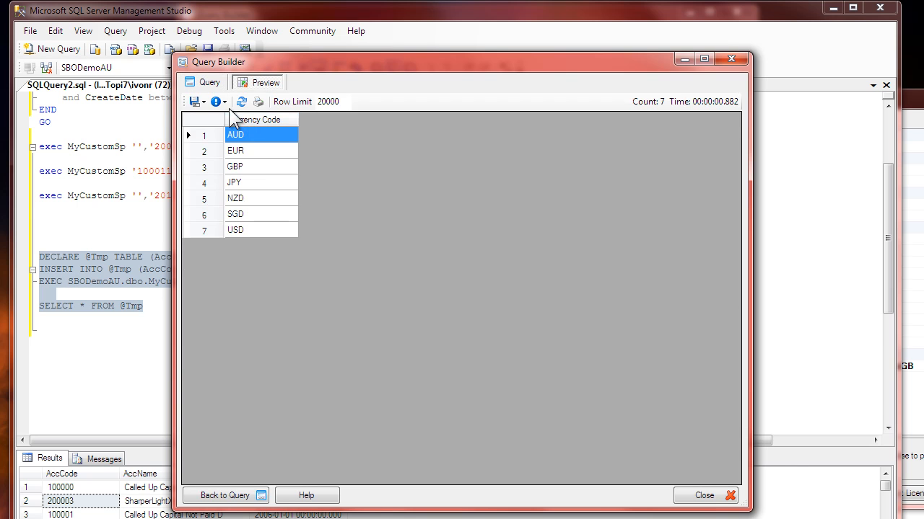
left_click(220, 101)
left_click(243, 136)
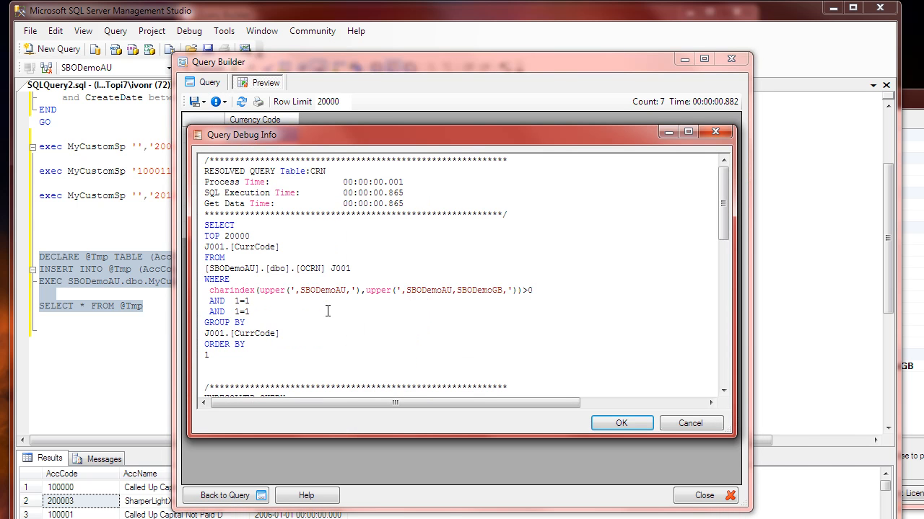
left_click_drag(204, 226, 340, 347)
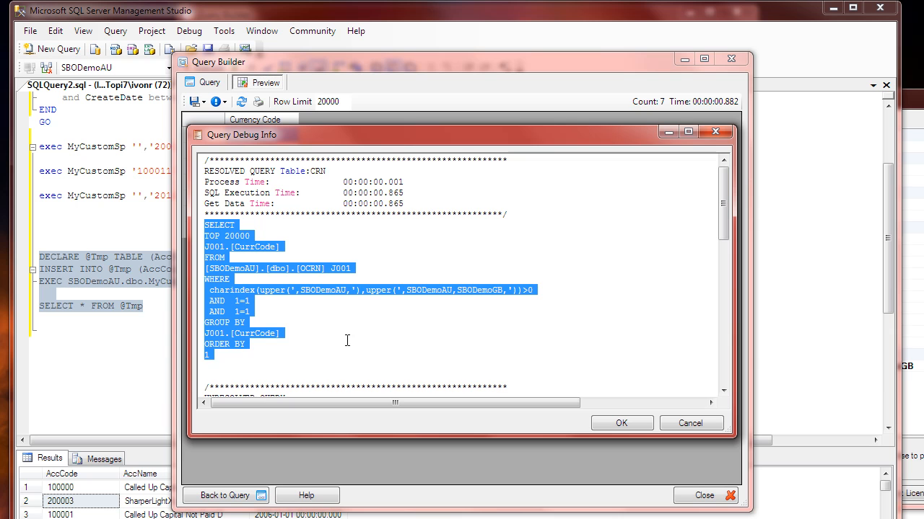
scroll(339, 347, "down", 5)
scroll(335, 347, "down", 1)
left_click(252, 302)
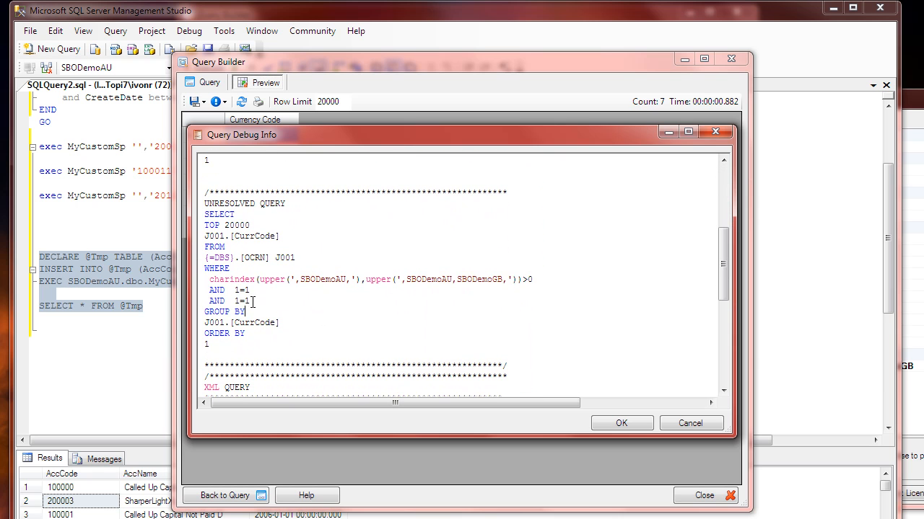
Step: Copy the {=DBS} tag with its trailing dot from the unresolved query's FROM line, close the debug info and return to the query
left_click_drag(239, 257, 208, 258)
left_click(249, 258)
double_click(254, 258)
left_click_drag(220, 258, 214, 259)
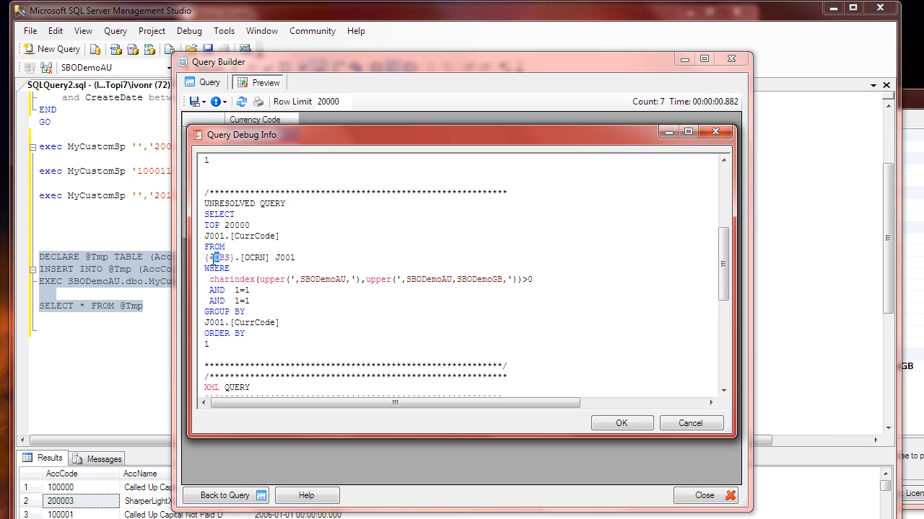
left_click(233, 257)
left_click_drag(214, 259, 227, 258)
left_click(240, 257)
key("shift+Home")
key("ctrl+c")
left_click(255, 270)
left_click(691, 423)
left_click(207, 82)
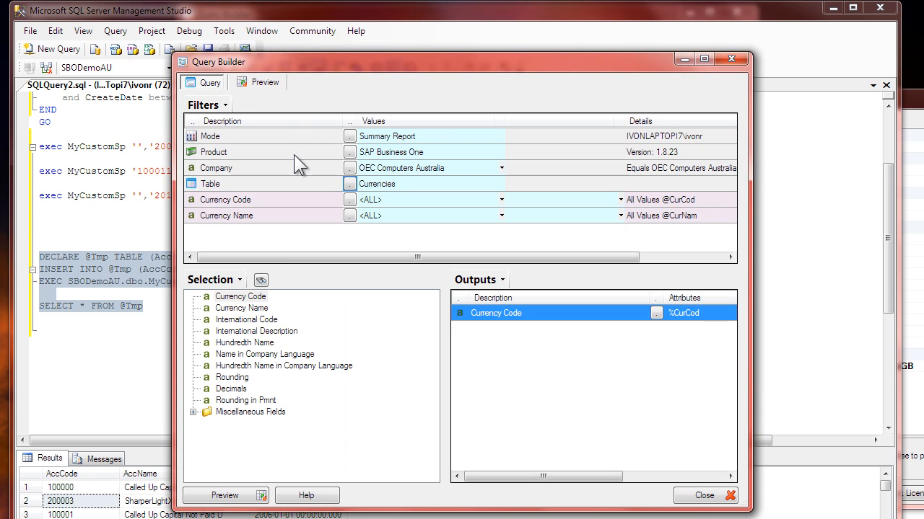
Step: In the Training SP Accounts custom table's Table Name SQL, replace SBODemoAU.dbo before MyCustomSp with {=DBS}
right_click(285, 179)
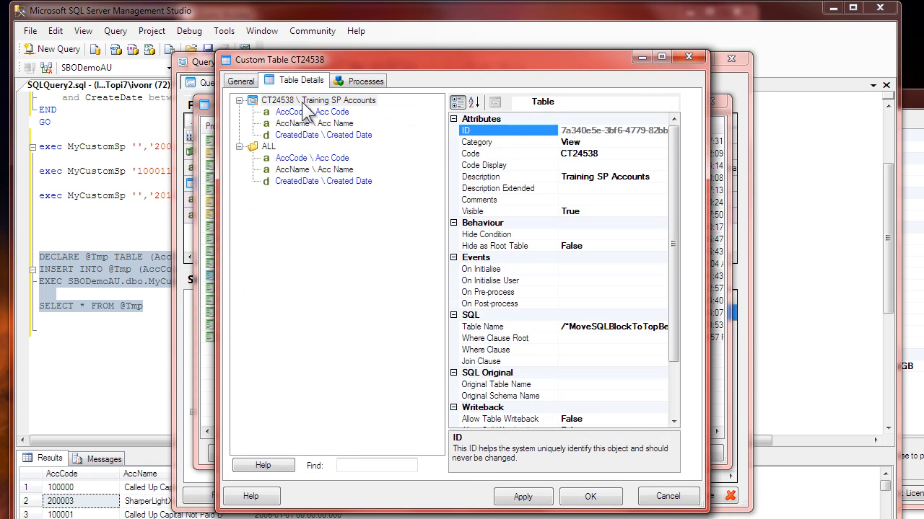
left_click(311, 101)
left_click(637, 331)
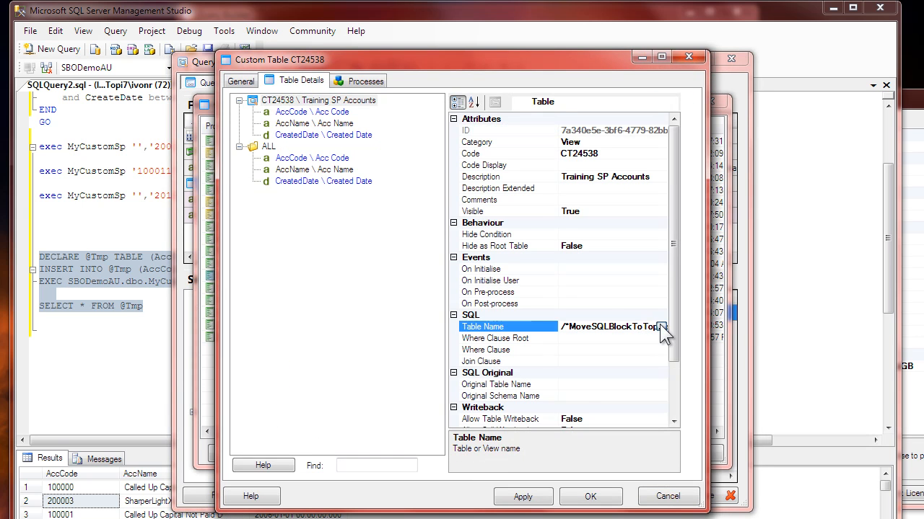
left_click(665, 327)
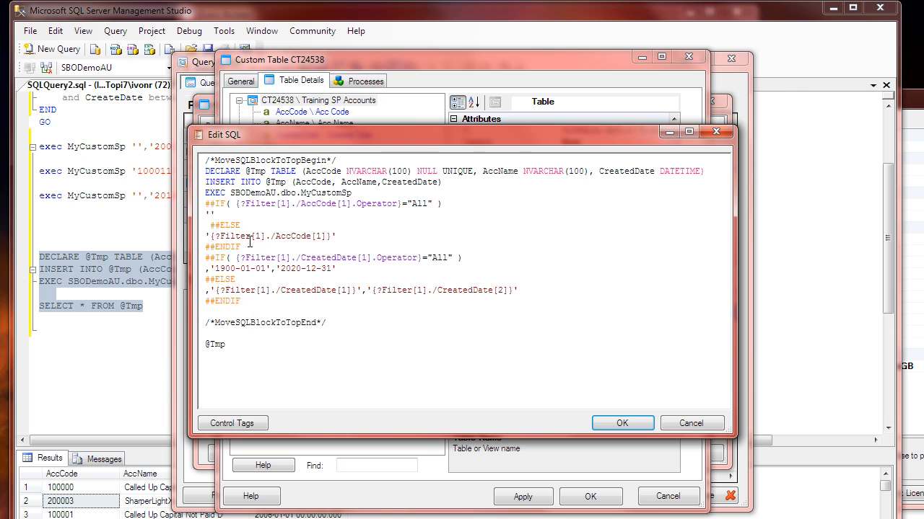
left_click(252, 215)
left_click(262, 192)
left_click_drag(231, 193, 293, 186)
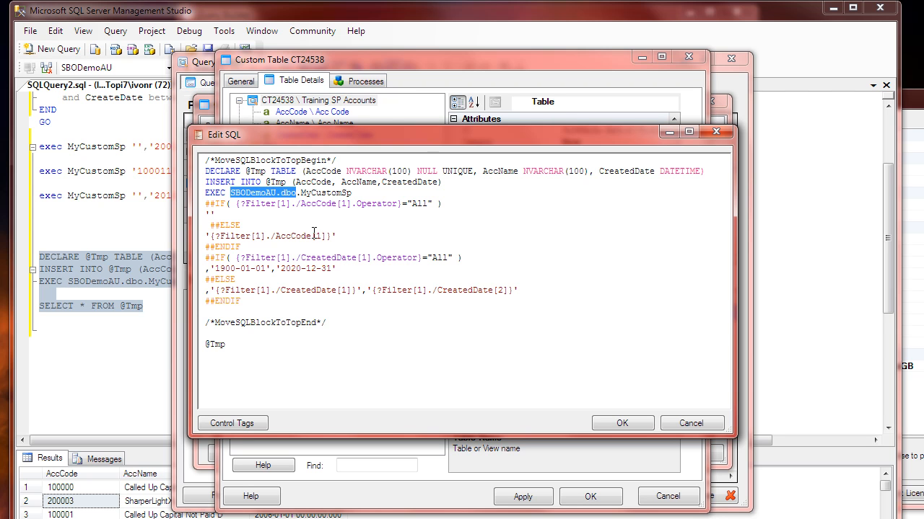
key("ctrl+v")
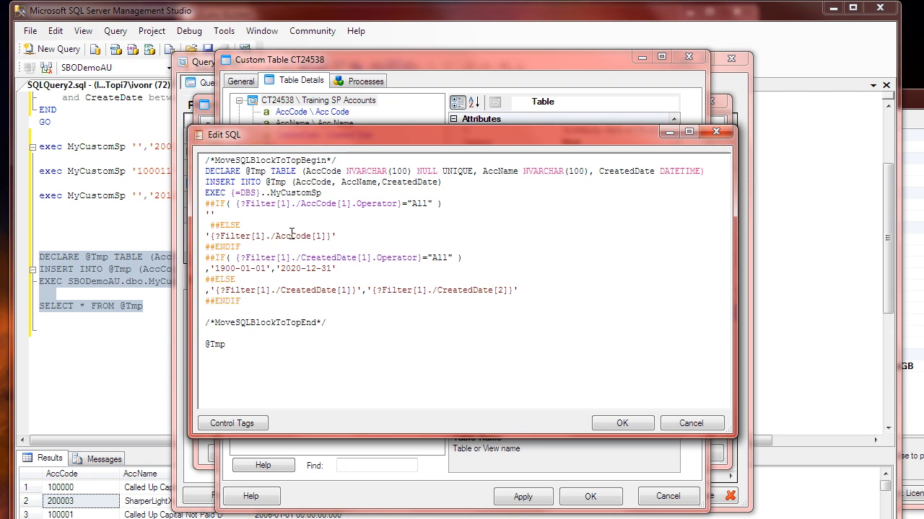
key("Delete")
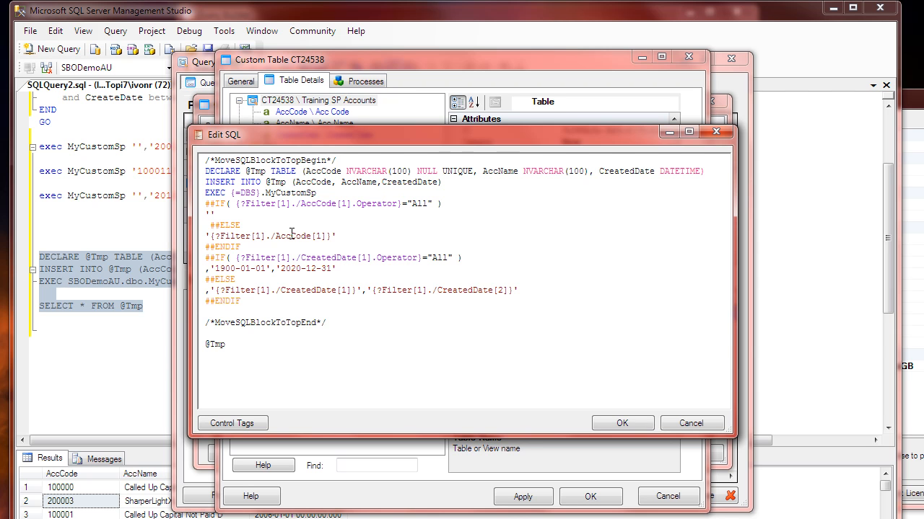
Step: Examine the {=DBS} tag and the MyCustomSp name in the EXEC line of the table's SQL
double_click(285, 192)
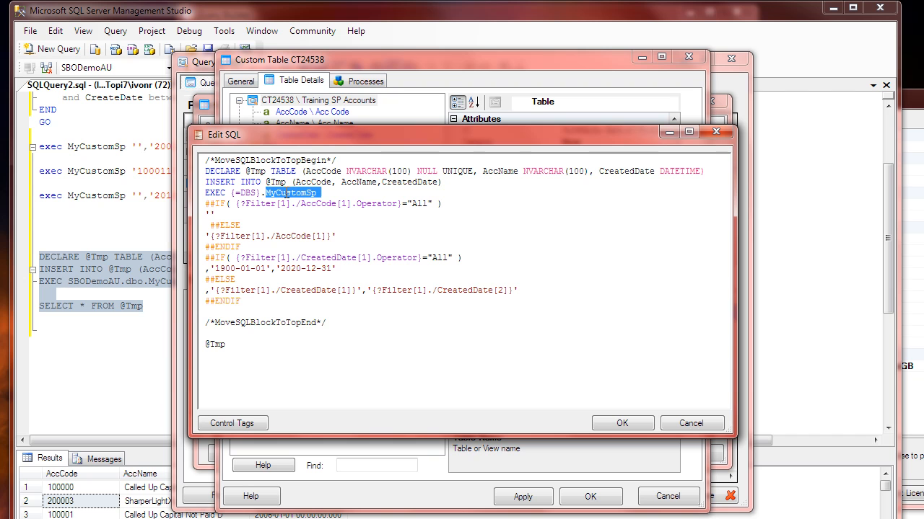
left_click(283, 222)
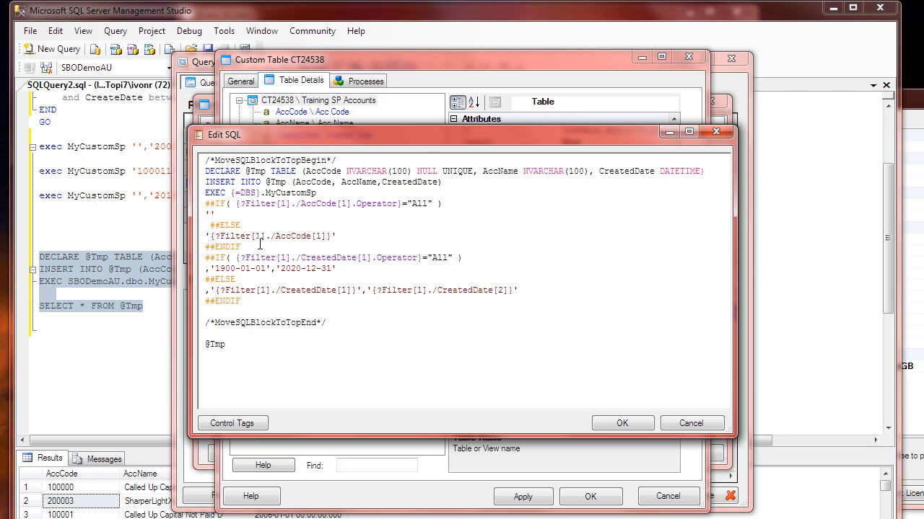
double_click(251, 193)
left_click(233, 194)
left_click(261, 349)
Step: Look up the Super Field value tag {?Filter[1].Company} among the Query Details filter control tags, and cancel the list
left_click(254, 423)
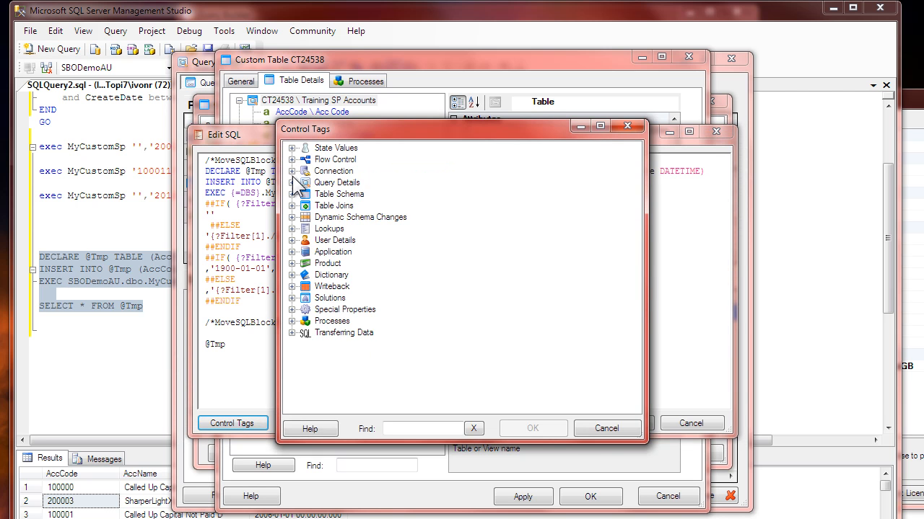
left_click(292, 183)
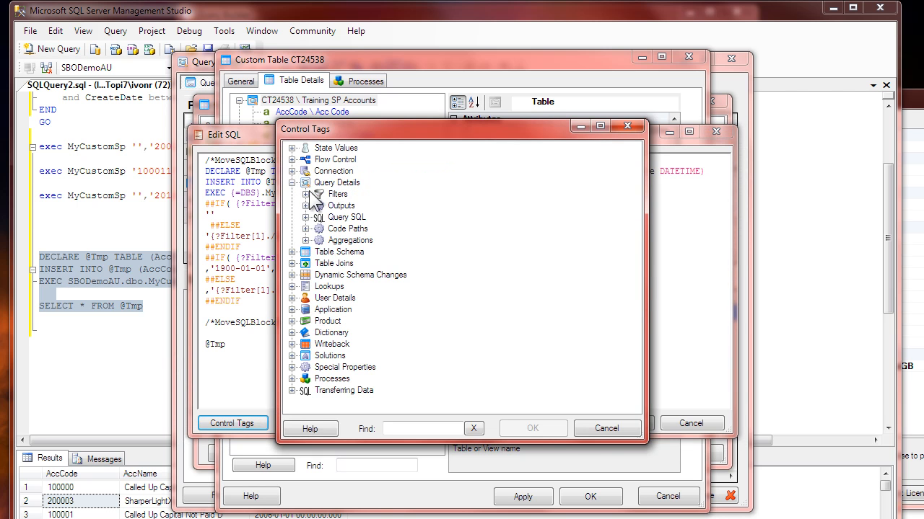
left_click(305, 195)
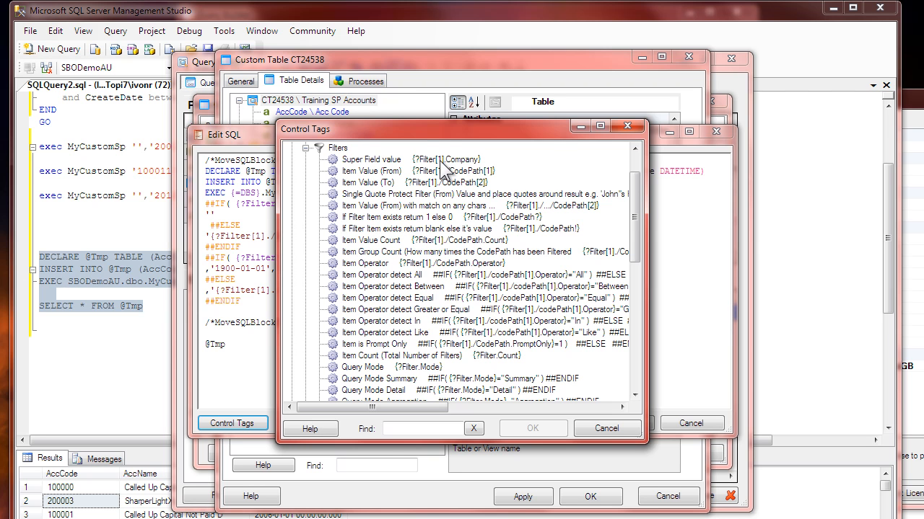
left_click(383, 163)
left_click(443, 172)
left_click(439, 161)
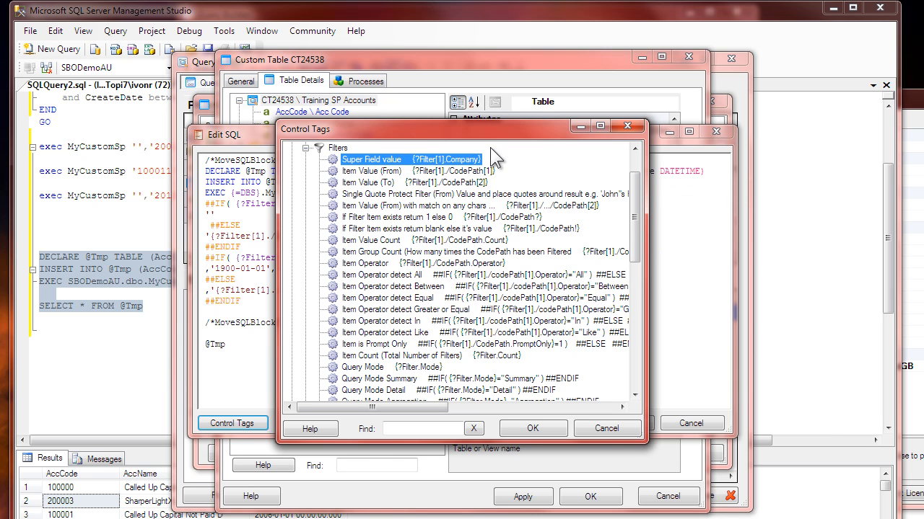
left_click(613, 427)
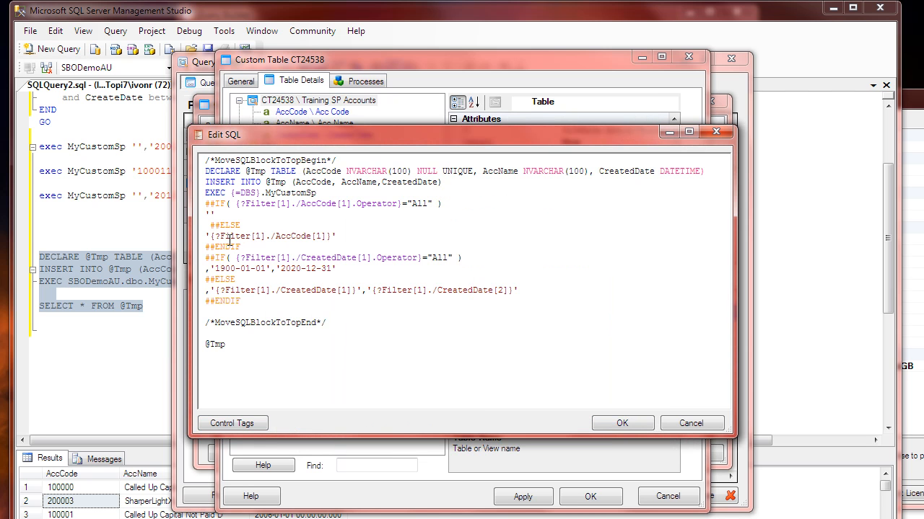
Step: Examine the AccCode filter tag and its surrounding single quotes in the first ##ELSE branch
double_click(302, 237)
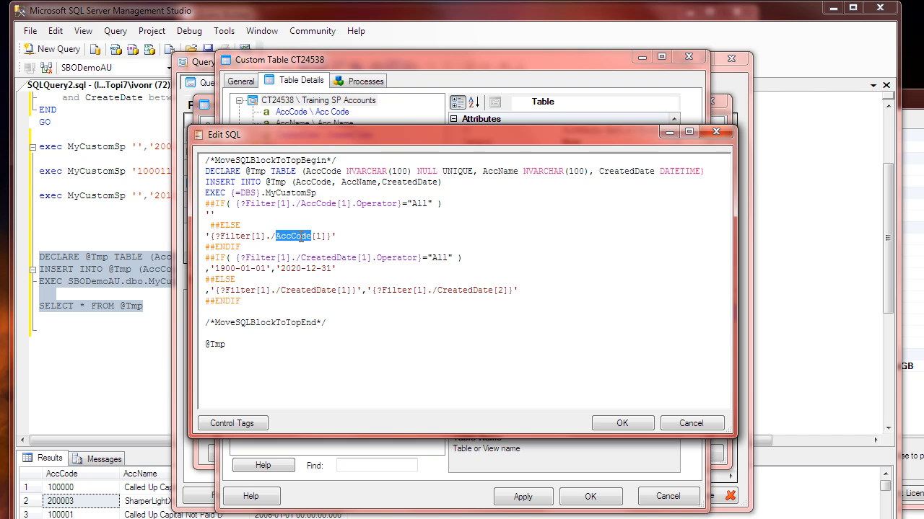
left_click(247, 225)
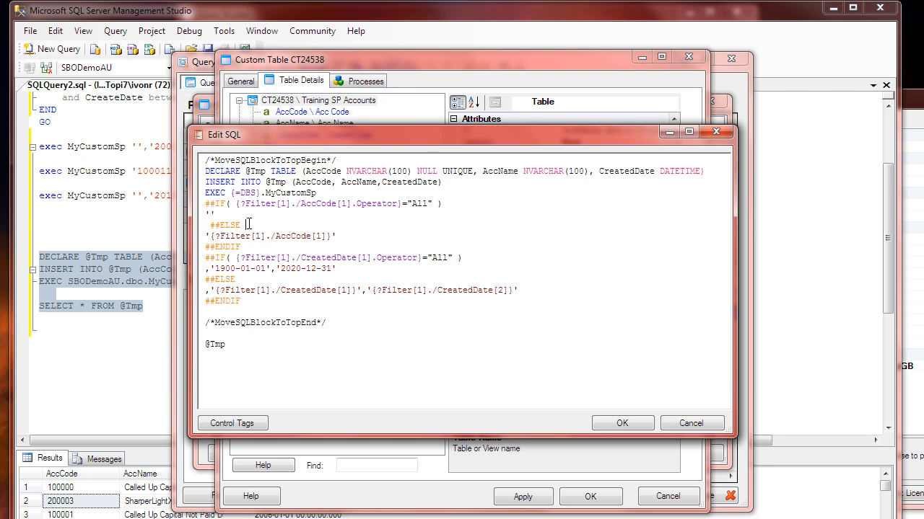
left_click(210, 235)
key("End")
key("Right")
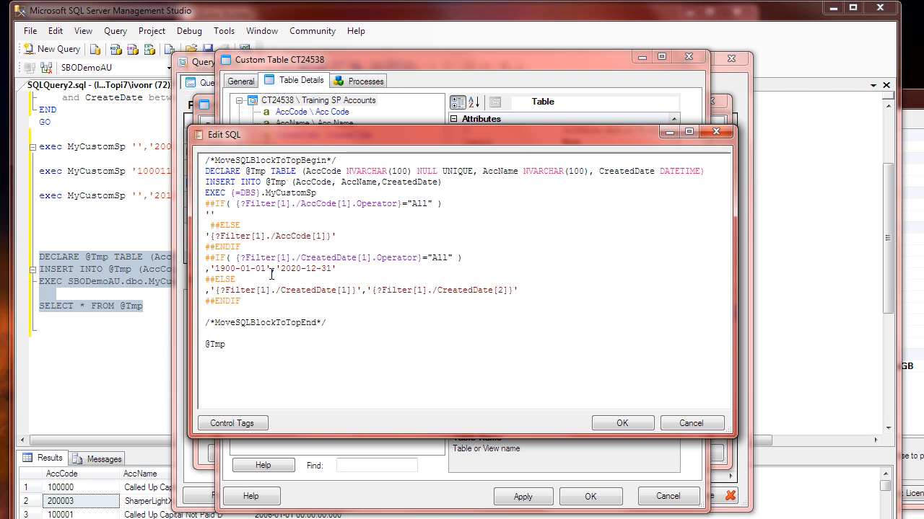
key("End")
key("shift+Left")
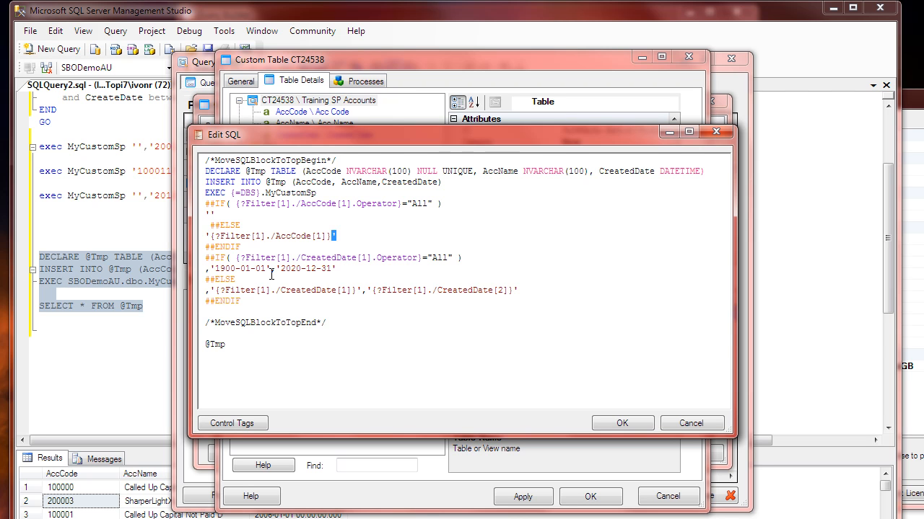
key("Left")
key("Left")
key("Left")
key("Left")
key("Left")
Step: Check the Single Quote Protect Filter (From) Value tag in the widened filter control tags list, and cancel it
left_click(240, 421)
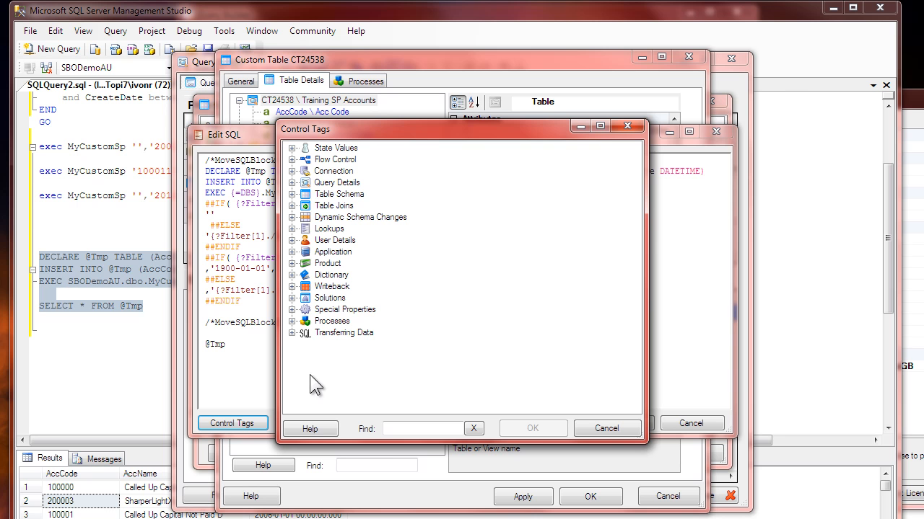
left_click(291, 182)
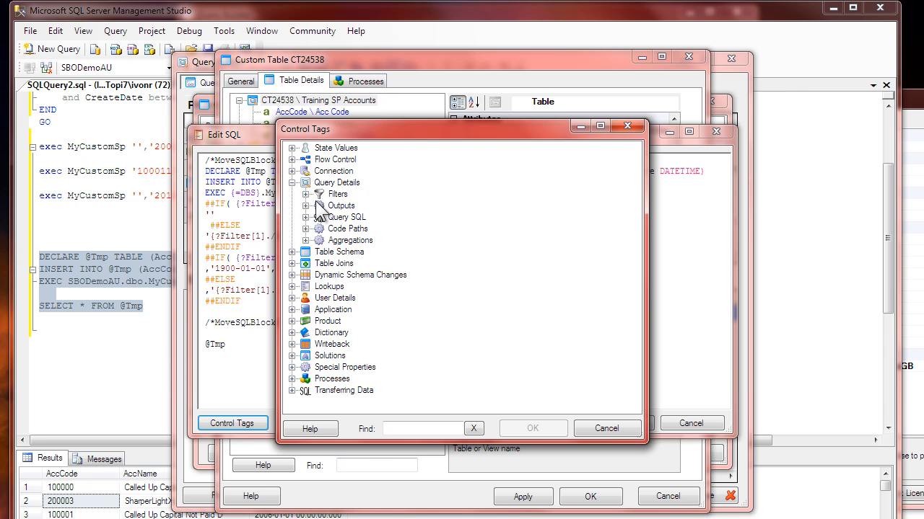
left_click(308, 194)
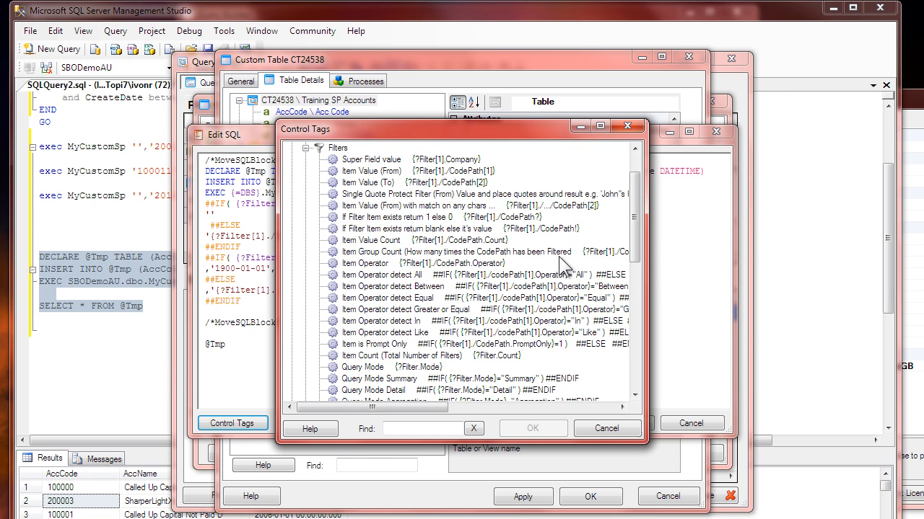
left_click_drag(647, 259, 873, 302)
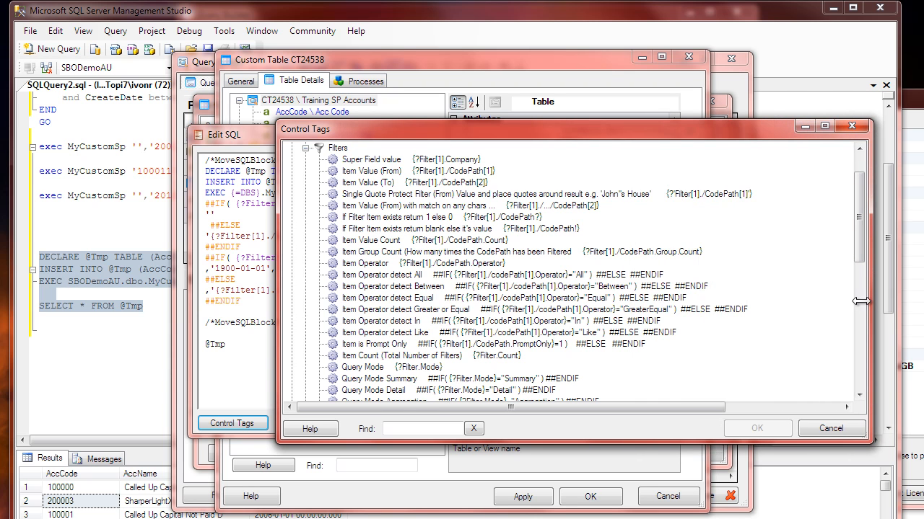
left_click(370, 196)
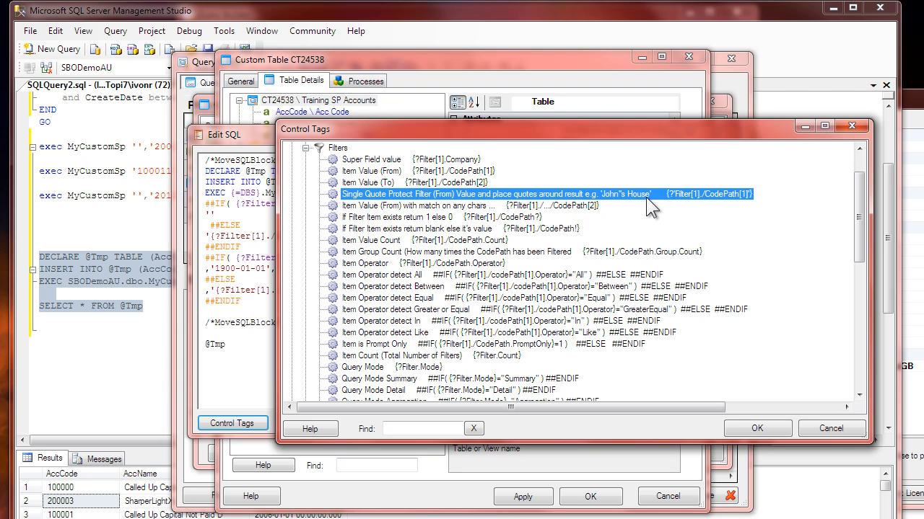
left_click(831, 428)
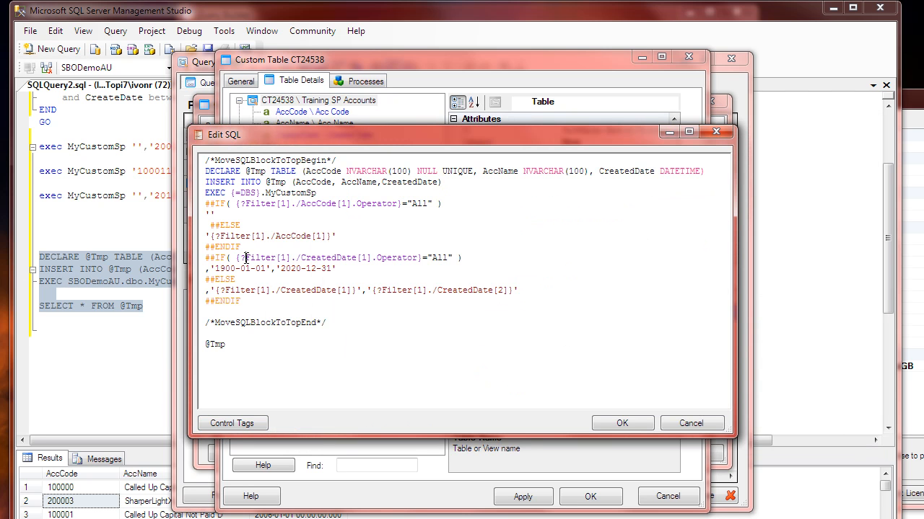
Step: Re-enter the opening single quote before the AccCode filter tag, and accept the edited SQL
left_click(209, 236)
key("BackSpace")
type("'")
key("BackSpace")
type("'")
left_click(244, 268)
left_click(622, 426)
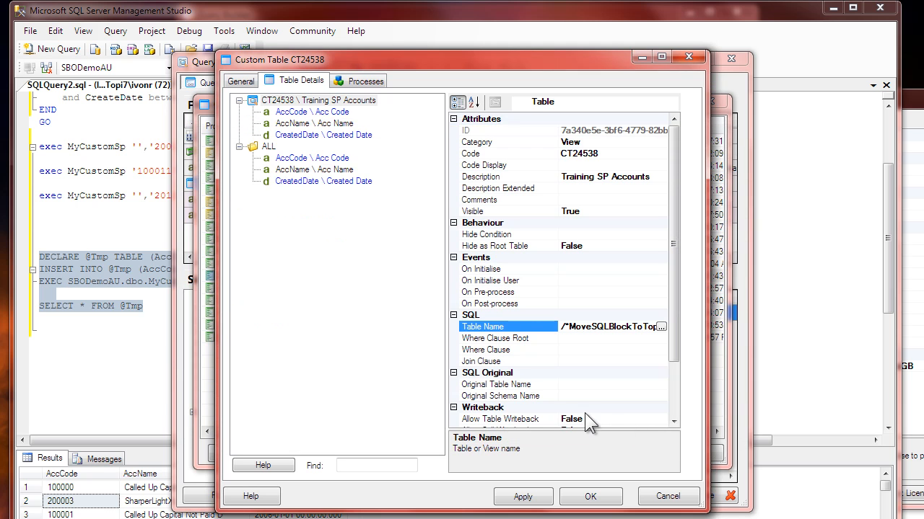
Step: Set the AccCode field's lookup to a Field List of AccCode and AccName, and save the custom table
left_click(311, 114)
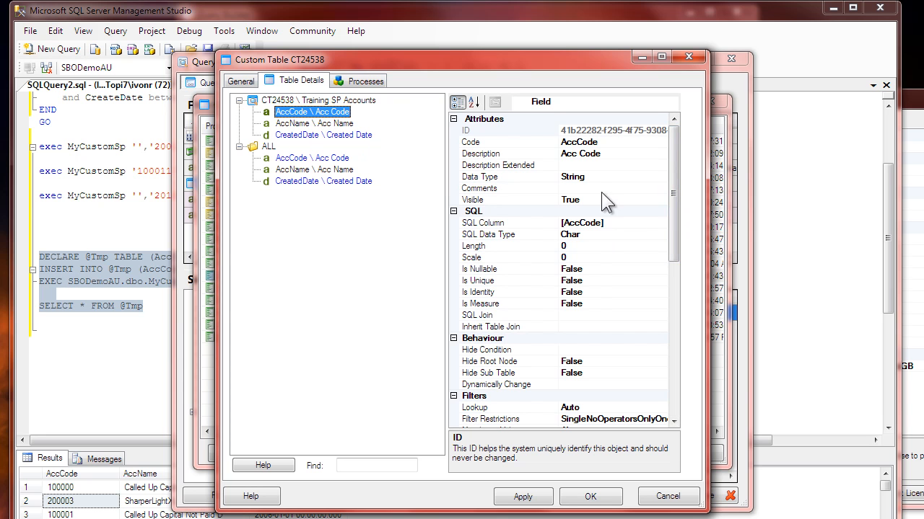
left_click_drag(674, 215, 676, 267)
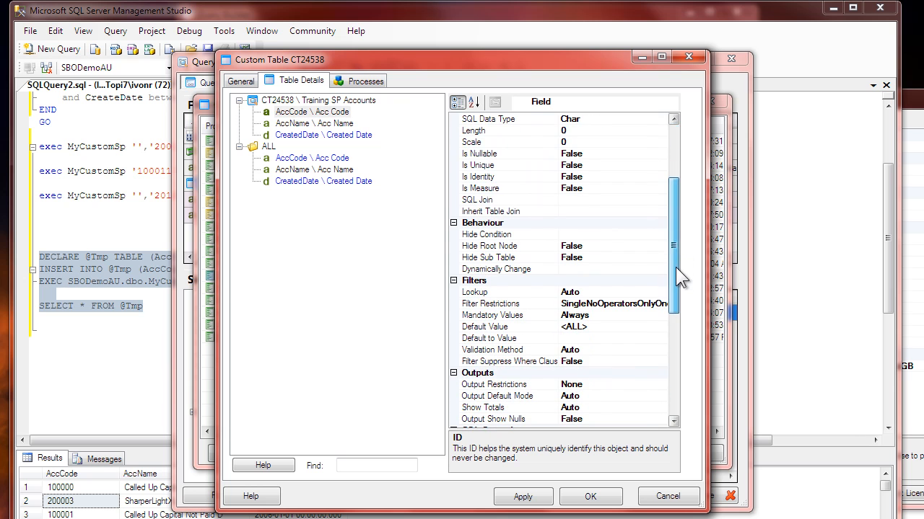
left_click(484, 295)
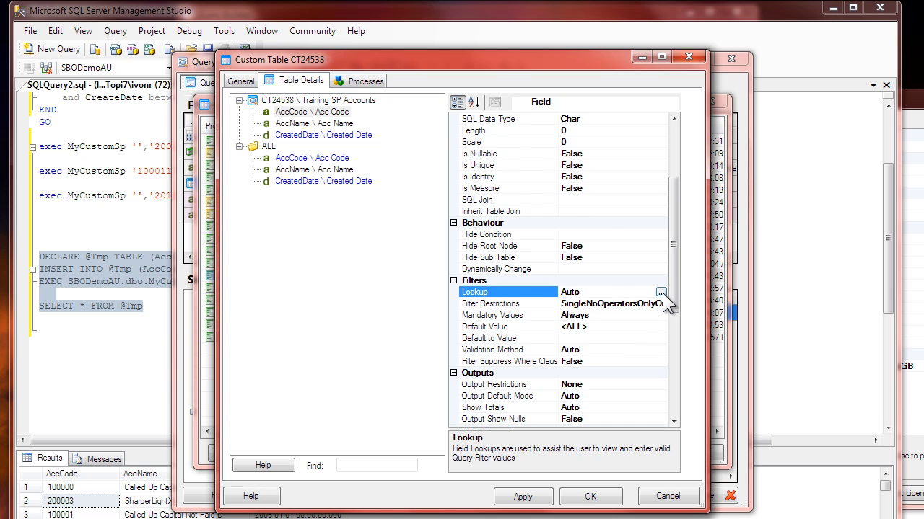
left_click(660, 293)
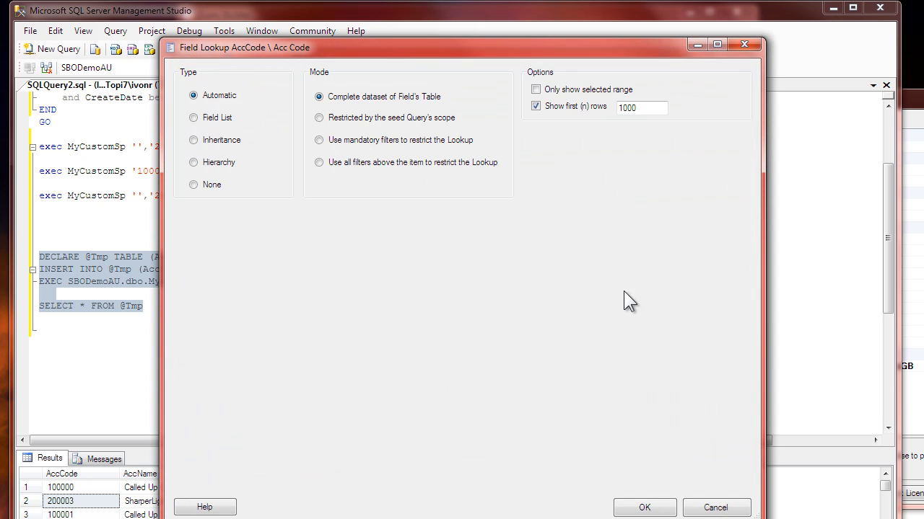
left_click(217, 120)
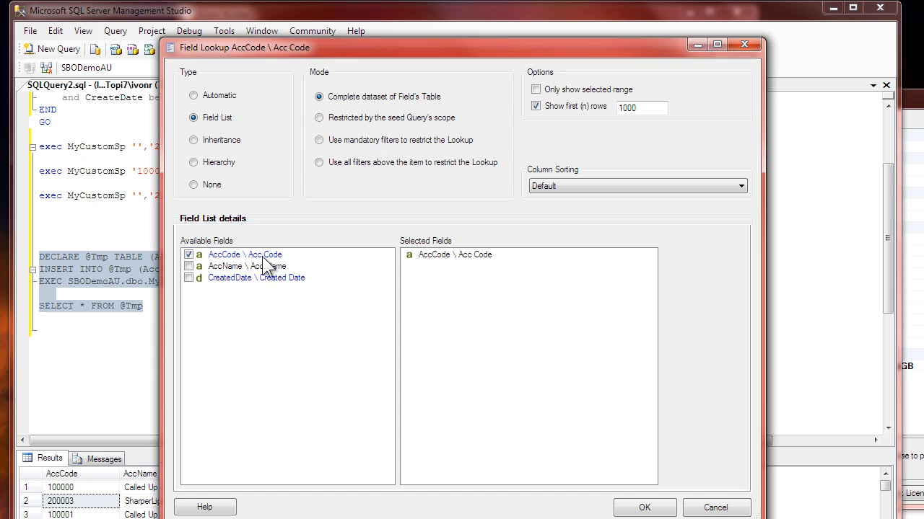
left_click(188, 266)
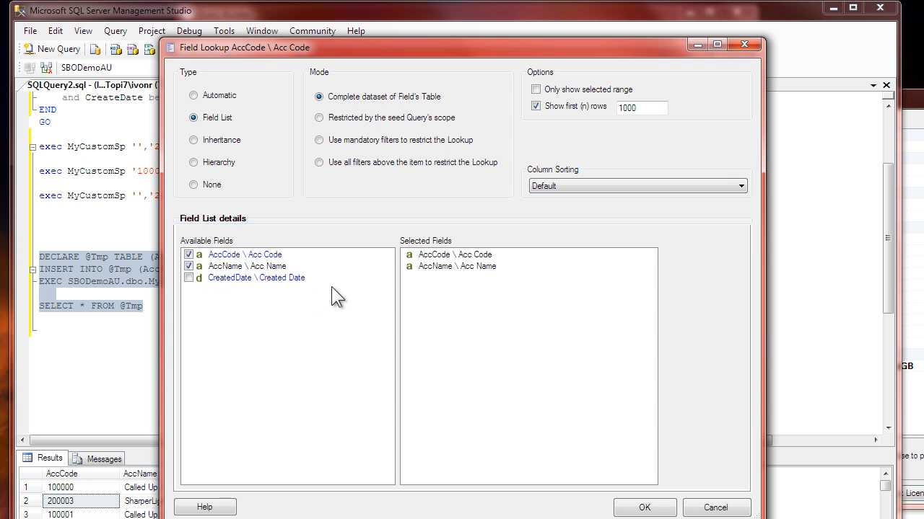
left_click(640, 508)
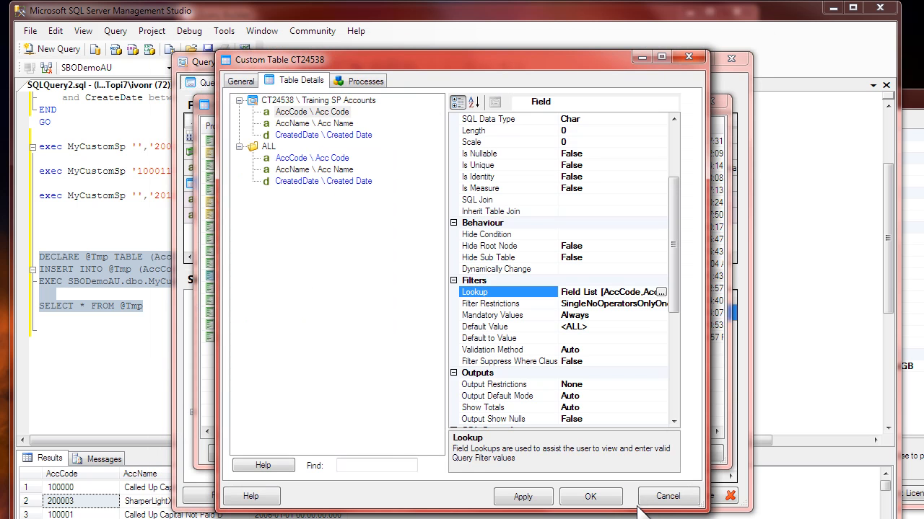
left_click(601, 498)
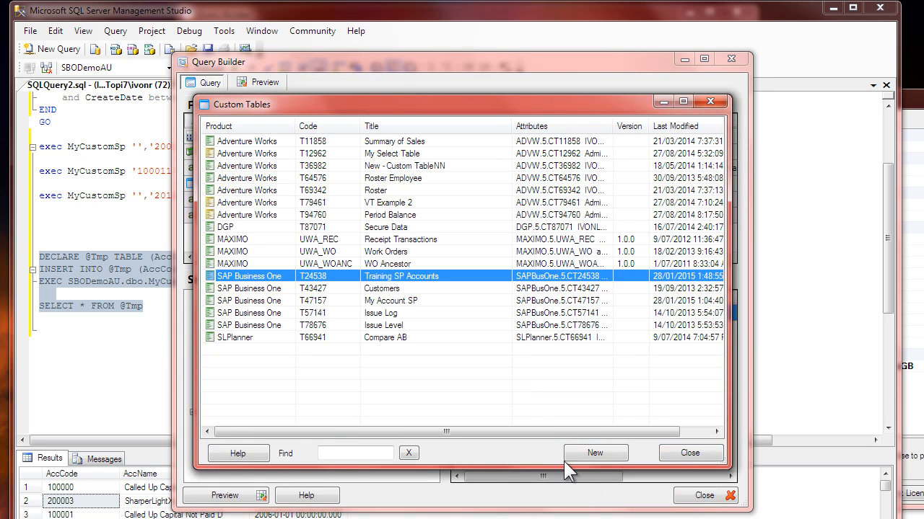
left_click(689, 453)
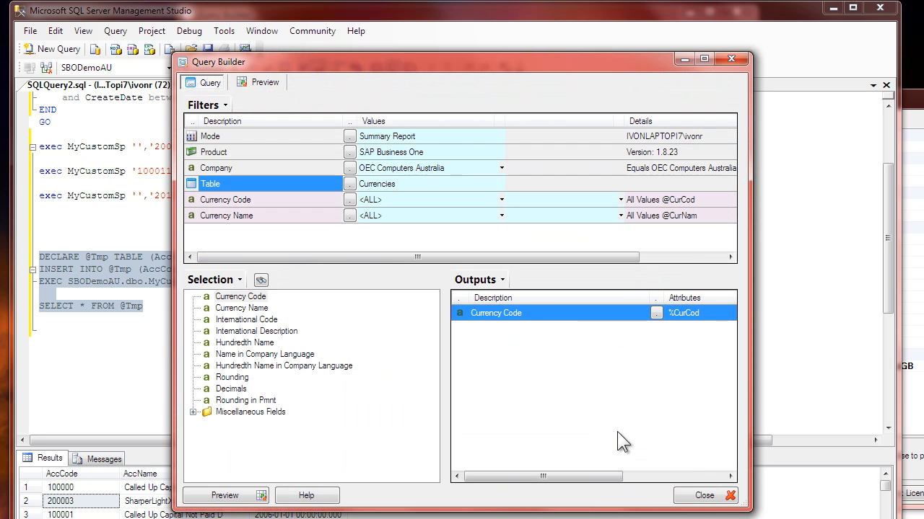
Step: Set the query's table to the custom table Training SP Accounts and output all of its fields
left_click(350, 185)
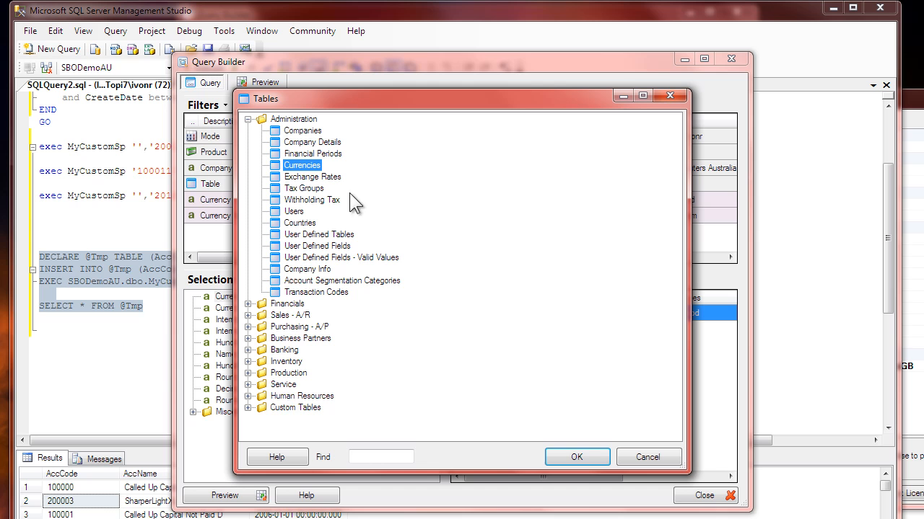
left_click(251, 409)
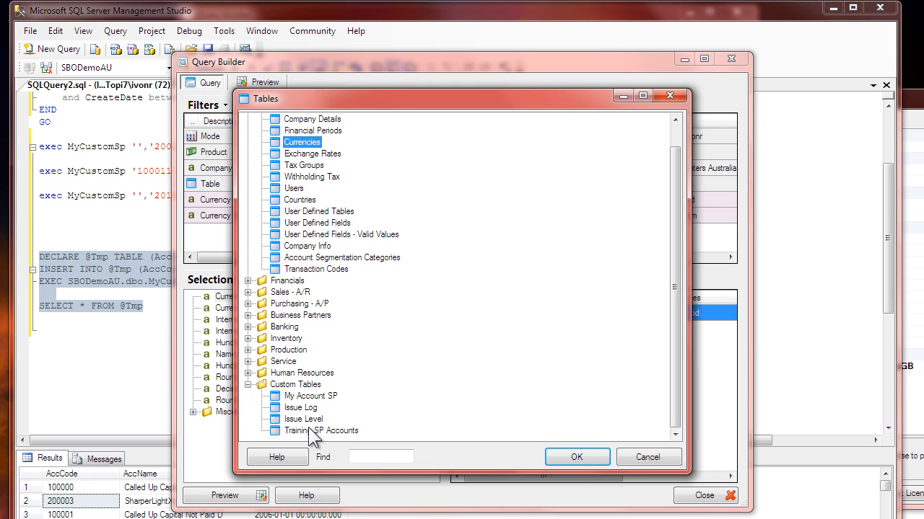
double_click(317, 430)
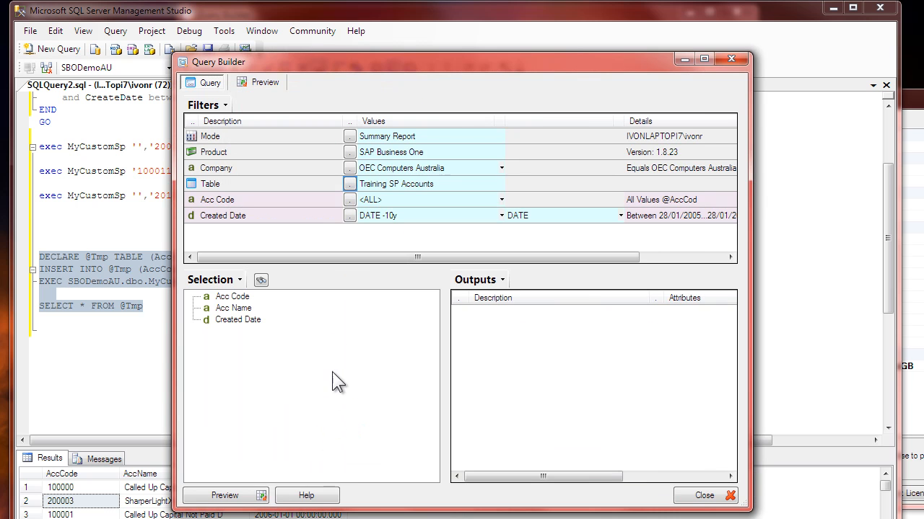
right_click(232, 298)
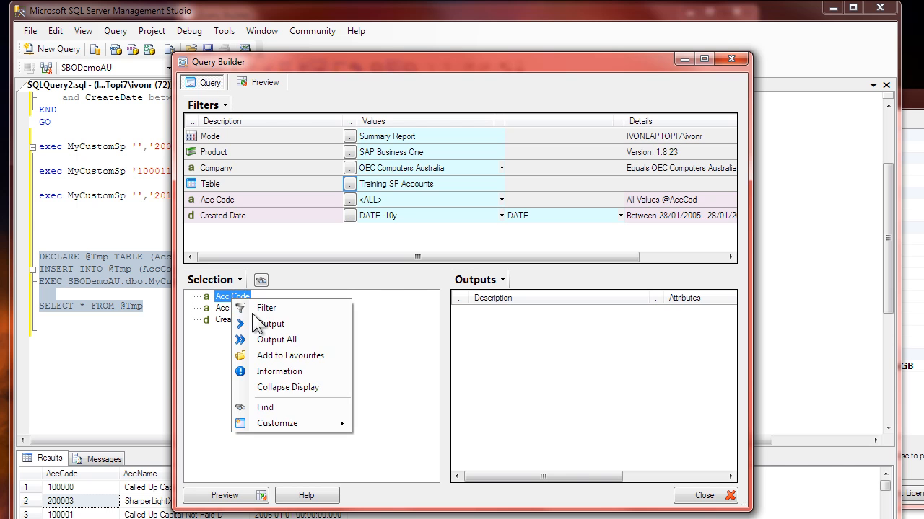
left_click(299, 339)
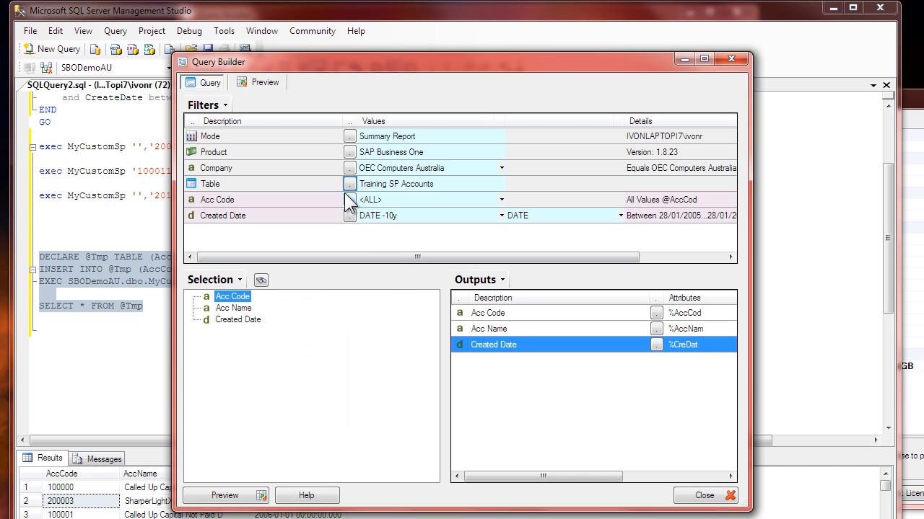
Step: Filter Acc Code to 100010 Uncalled Share Capital from its lookup, and preview the query
left_click(349, 200)
left_click(345, 230)
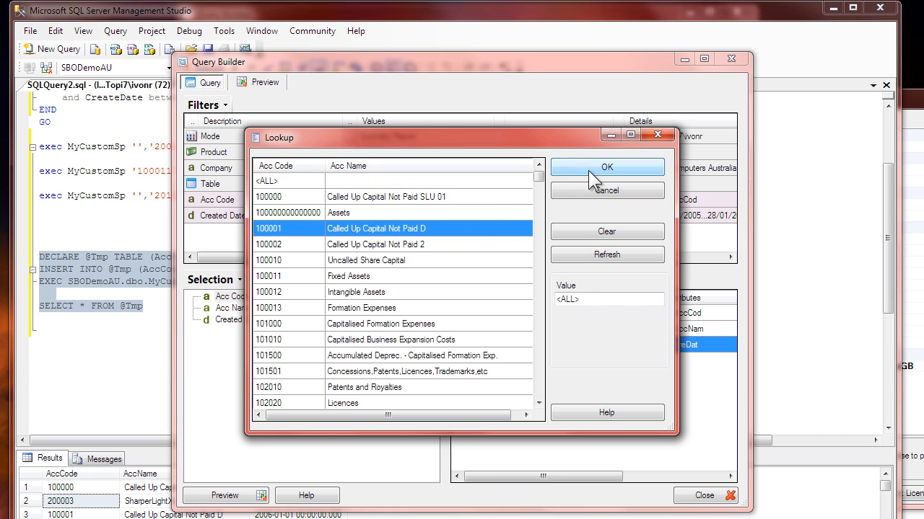
left_click(280, 261)
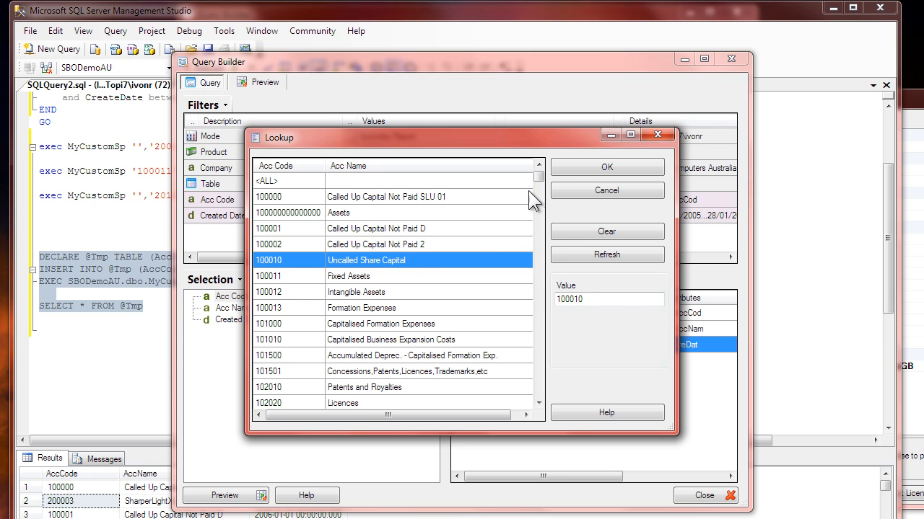
left_click(567, 167)
left_click(260, 83)
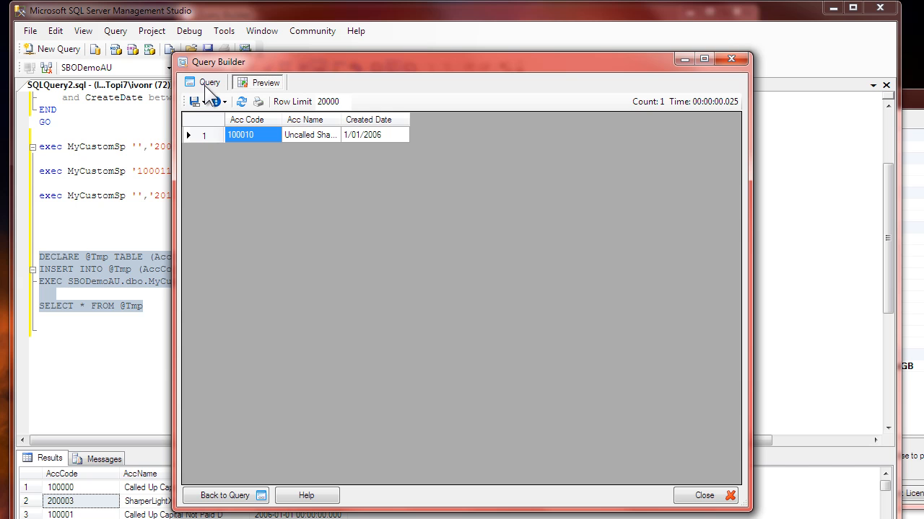
Step: Examine the database reference before MyCustomSp in the preview's resolved SQL statement, and close the debug info
left_click(223, 101)
left_click(245, 137)
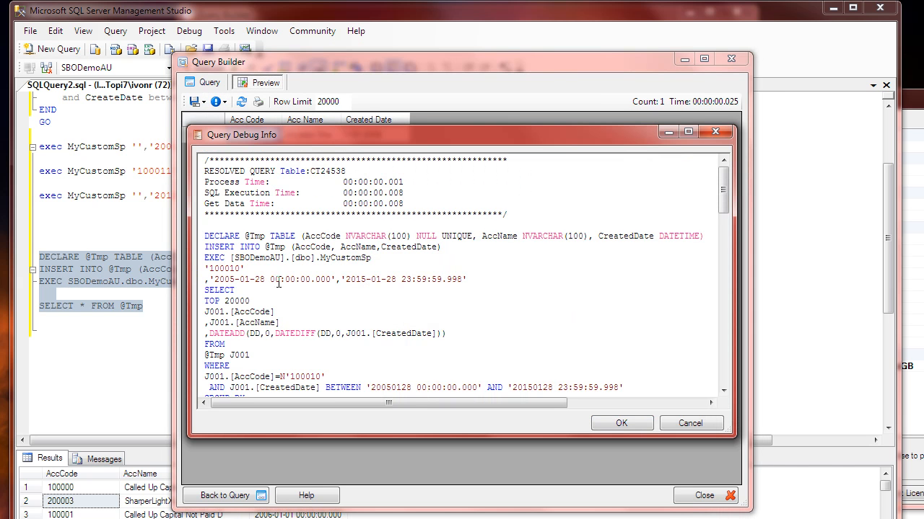
left_click_drag(320, 258, 258, 262)
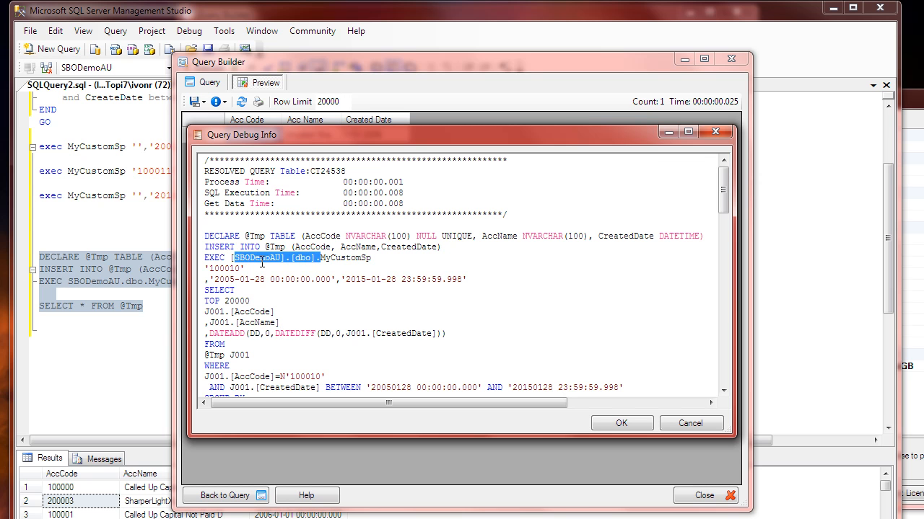
left_click(316, 274)
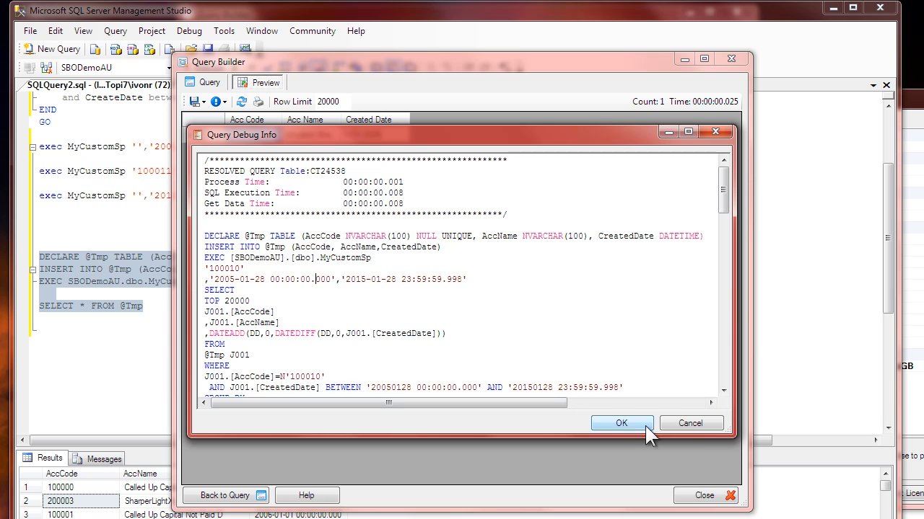
left_click(690, 423)
Step: Change the query's Company filter to OEC Computers UK and preview the query again
left_click(214, 85)
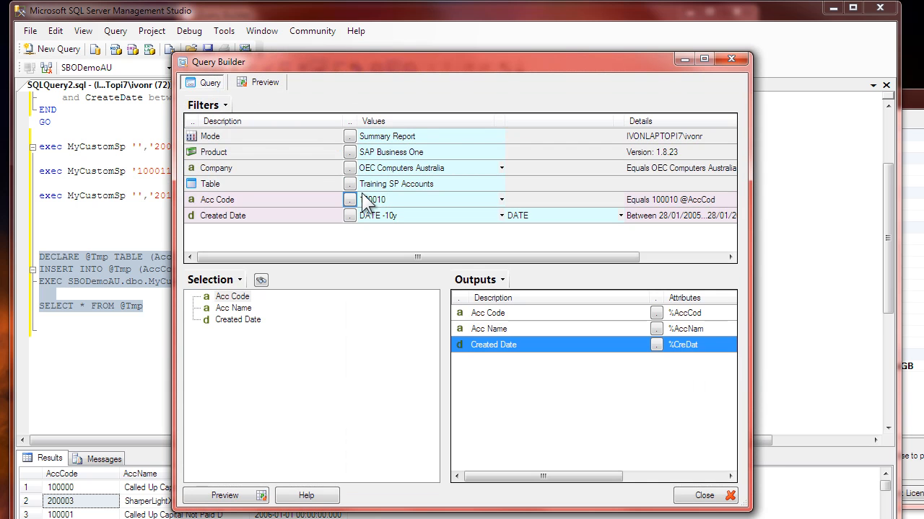
left_click(349, 168)
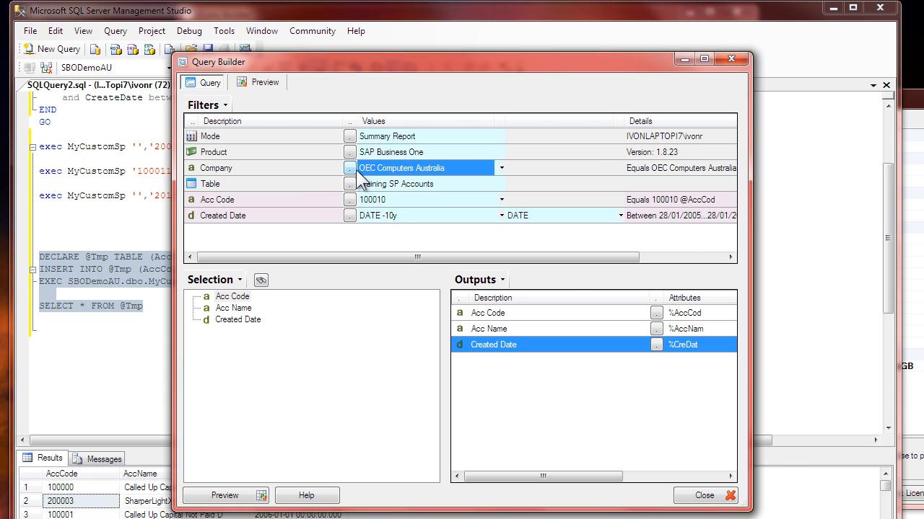
double_click(345, 196)
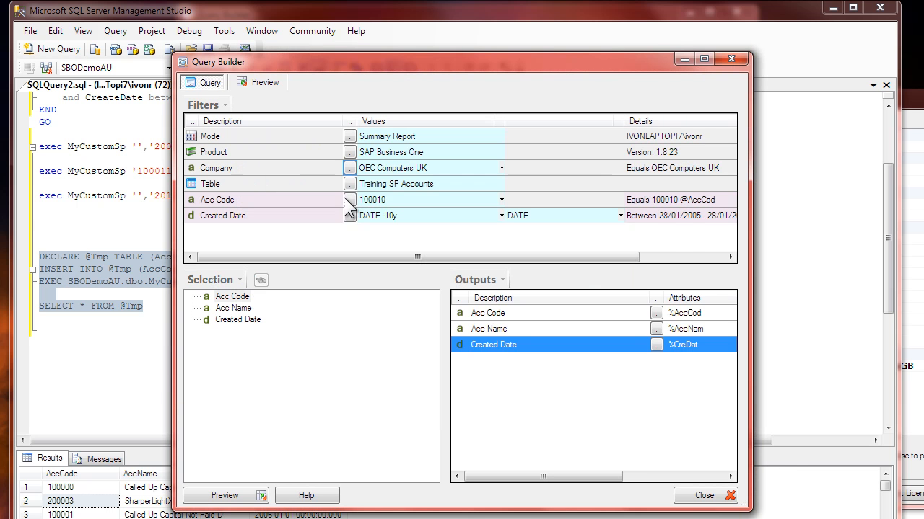
left_click(255, 83)
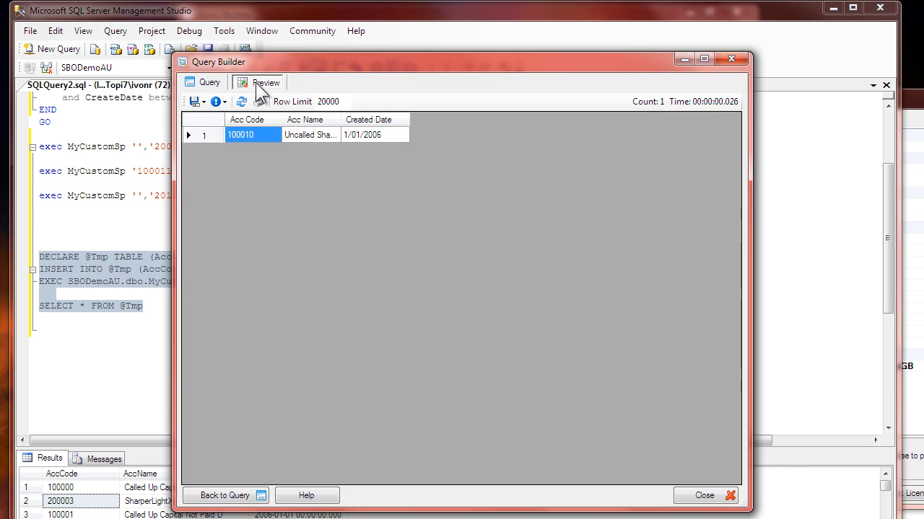
Step: Examine the database reference of the MyCustomSp call and the WHERE clause in the resolved SQL statement
left_click(216, 102)
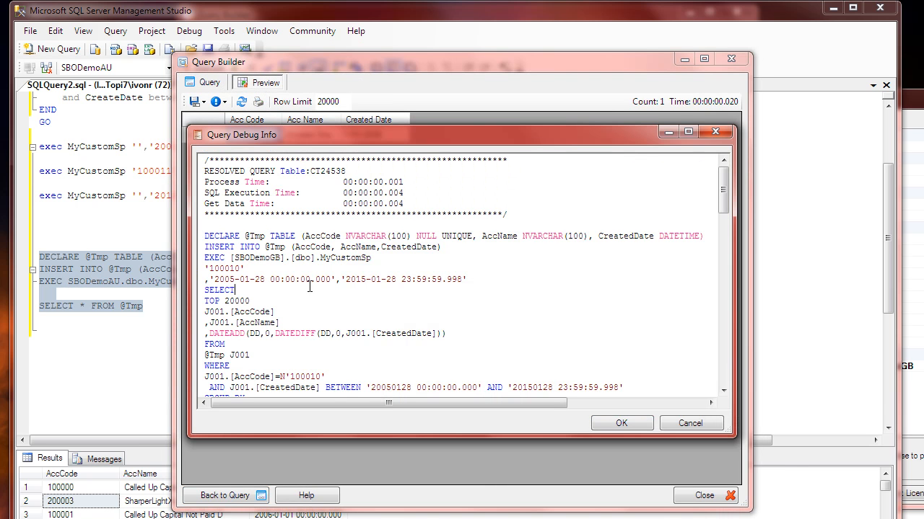
left_click_drag(240, 259, 309, 258)
left_click_drag(251, 259, 363, 261)
left_click(337, 288)
scroll(337, 287, "down", 3)
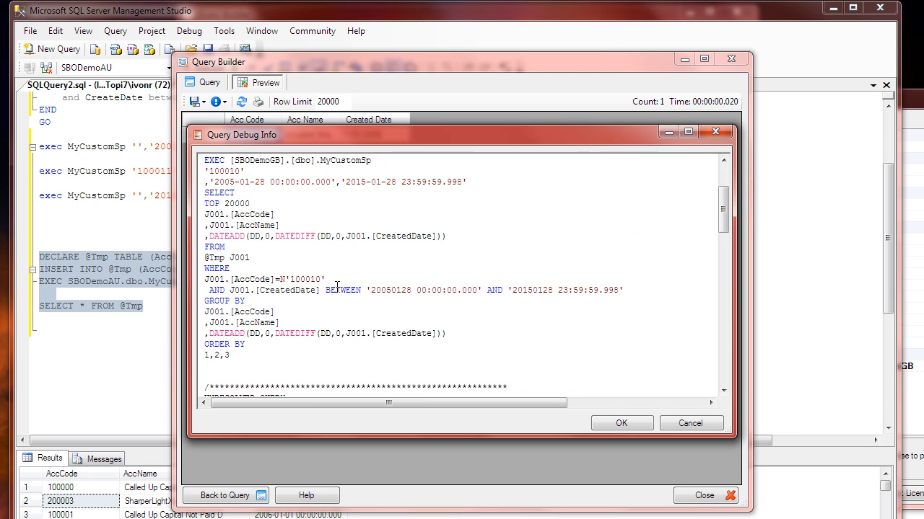
scroll(337, 288, "up", 3)
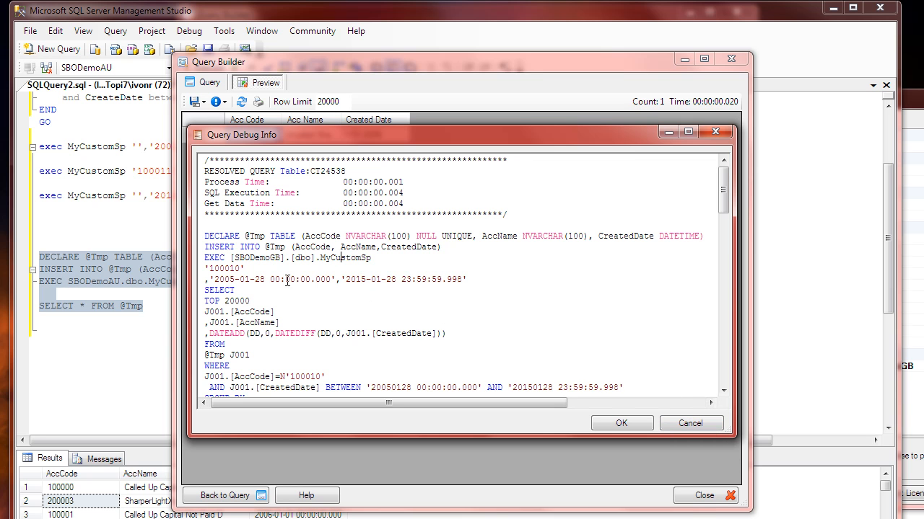
Step: Check the account code, date parameters and database name passed in the MyCustomSp call, and return to the query
double_click(218, 269)
left_click_drag(209, 279, 447, 280)
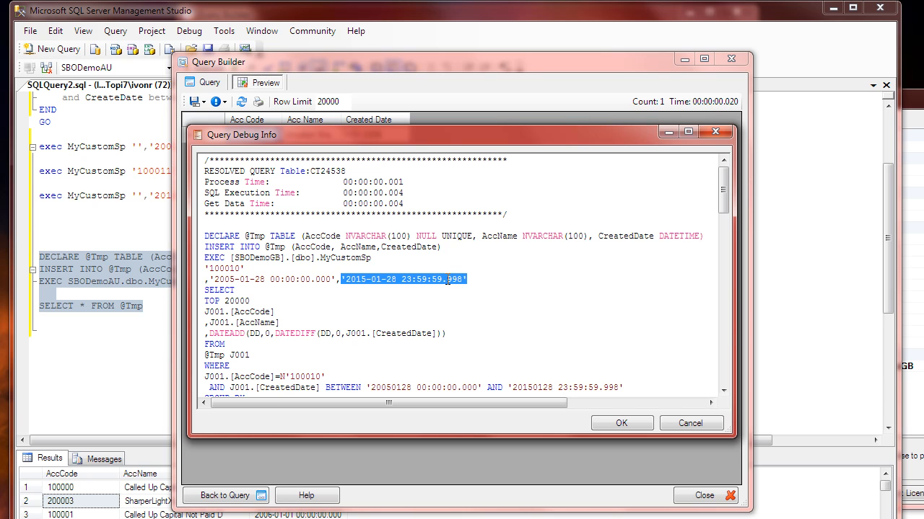
left_click(273, 280)
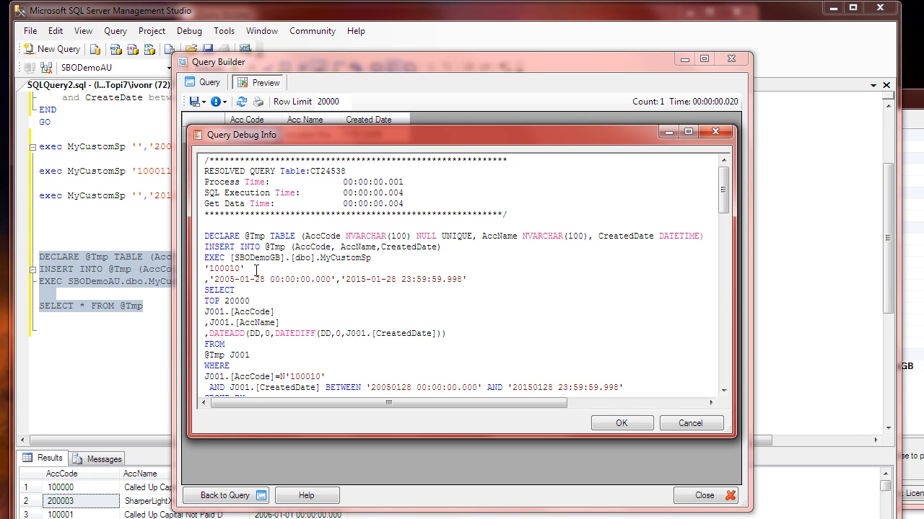
left_click_drag(294, 257, 235, 258)
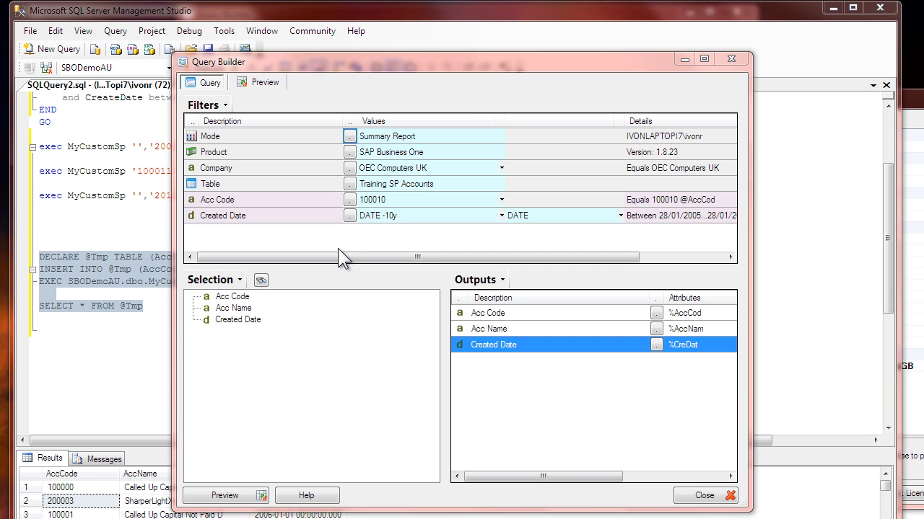
Step: Preview the query again and examine the AccCode and CreatedDate conditions in the WHERE clause of its SQL statement
left_click(265, 83)
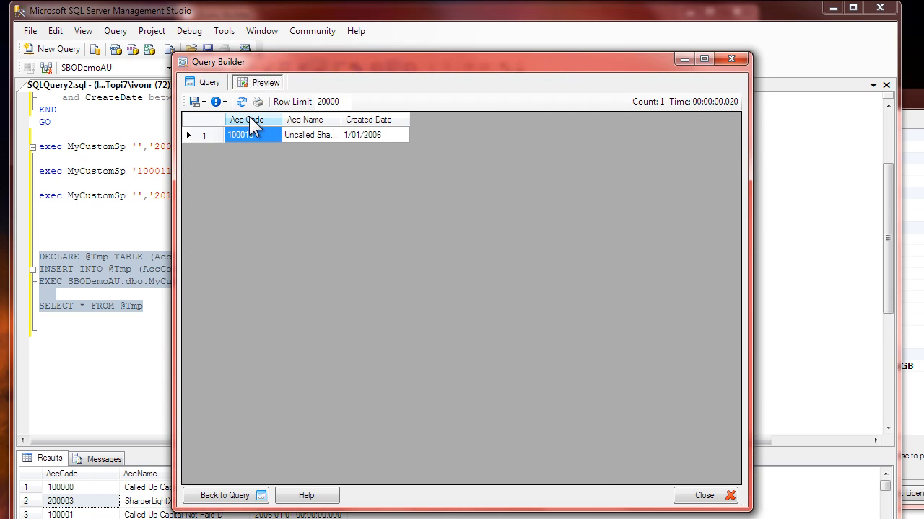
left_click(212, 84)
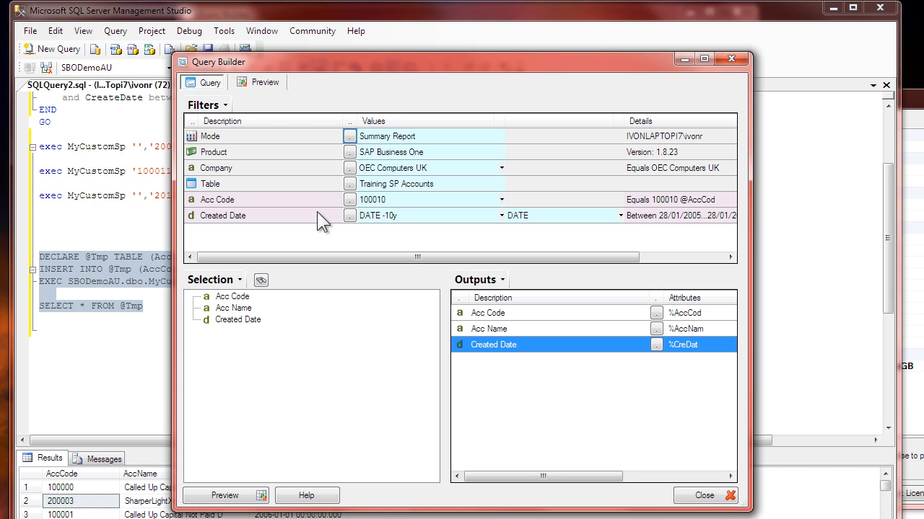
left_click(256, 83)
left_click(220, 104)
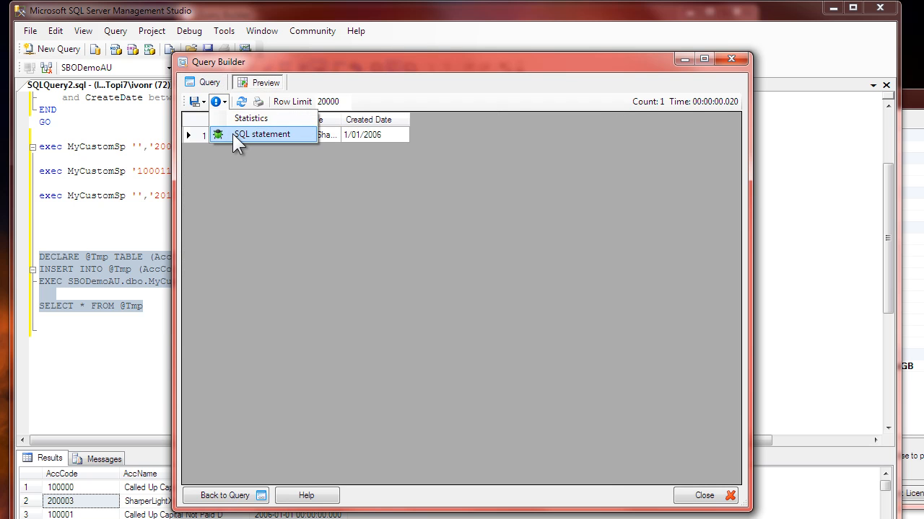
left_click(232, 135)
scroll(244, 320, "down", 1)
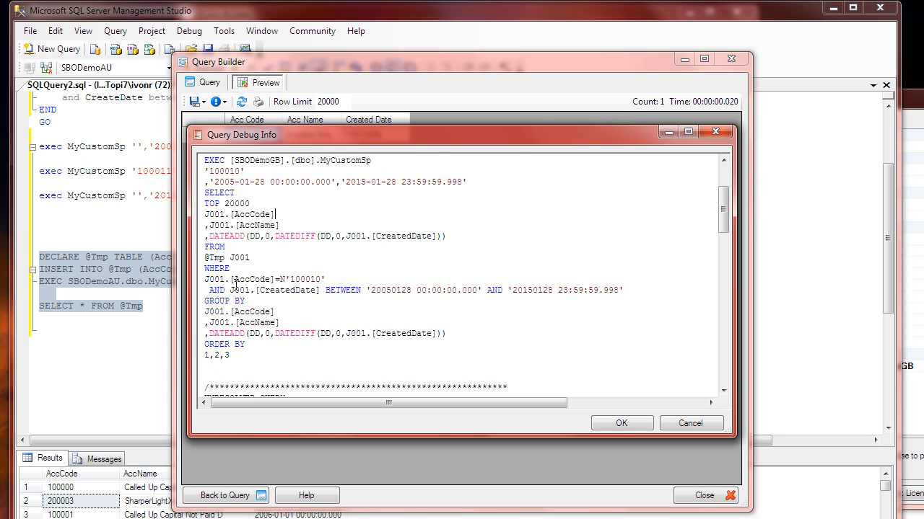
left_click_drag(233, 279, 437, 301)
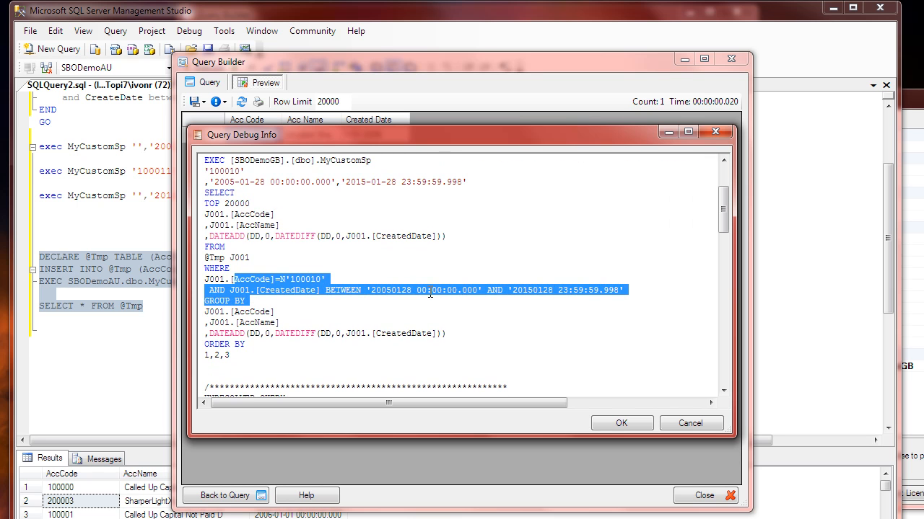
Step: Compare the WHERE conditions in the SQL statement with the parameters passed to MyCustomSp, and close the debug information
left_click(374, 268)
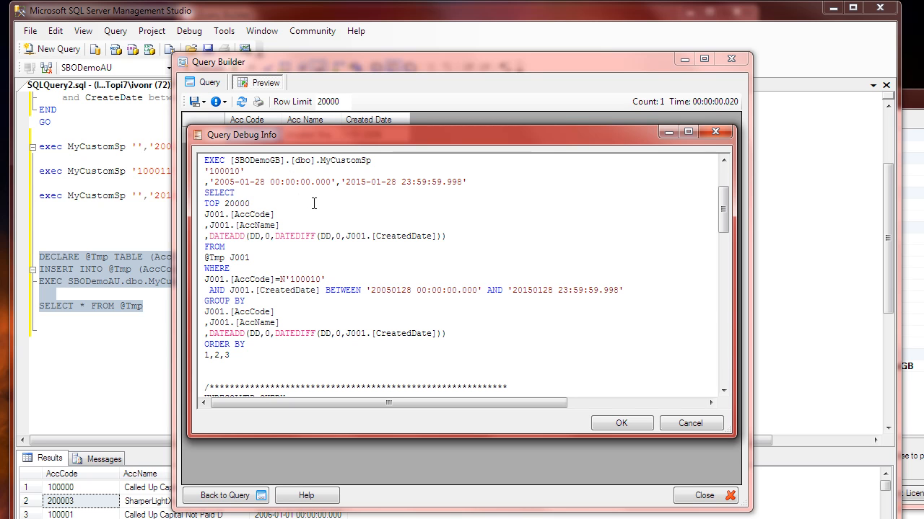
left_click_drag(225, 279, 417, 290)
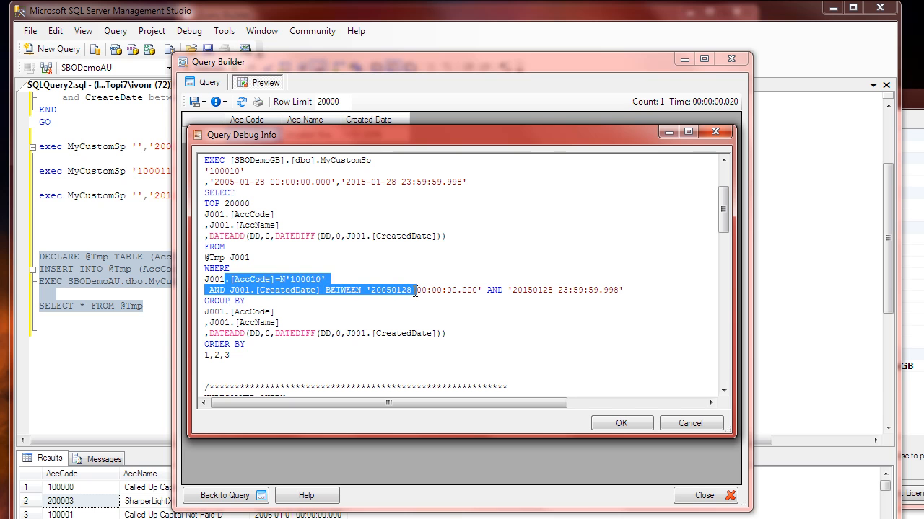
left_click(268, 175)
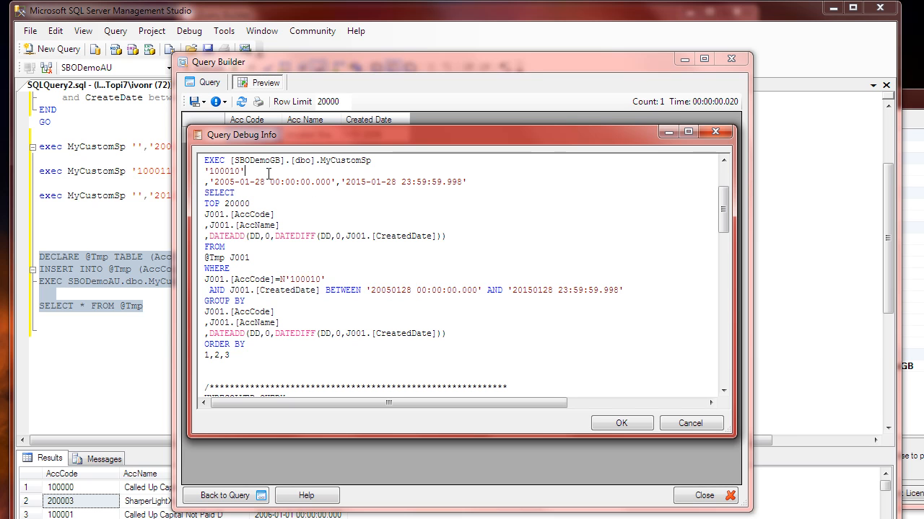
left_click(286, 290)
left_click(646, 423)
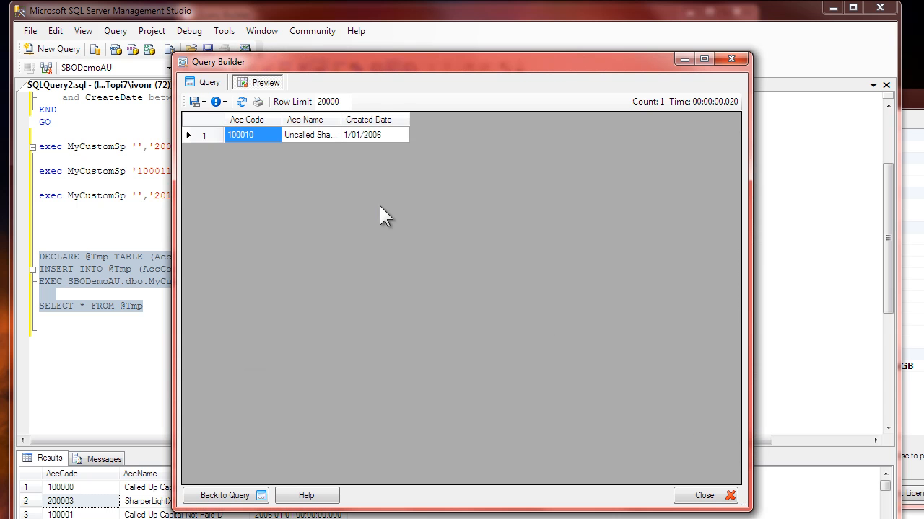
Step: Return to the query definition and set the Acc Code filter to <ALL> from its lookup
left_click(205, 83)
left_click(350, 200)
left_click(280, 182)
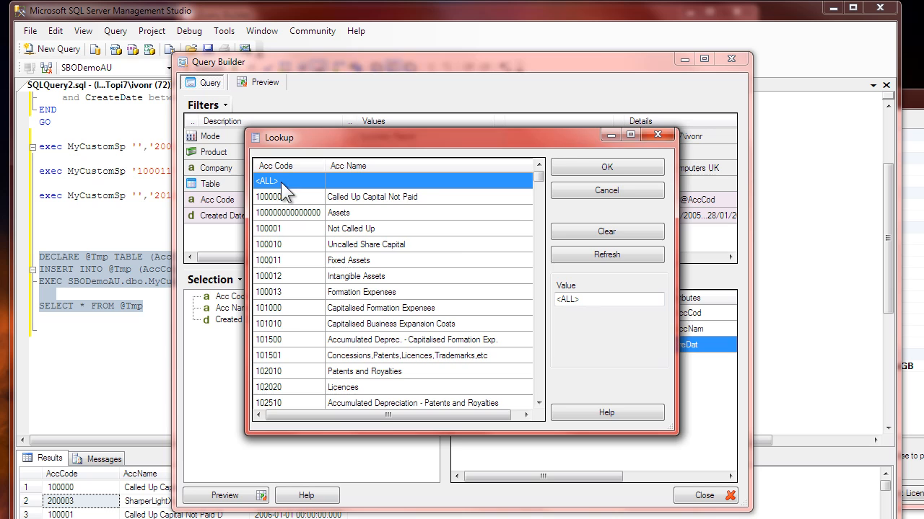
left_click(608, 170)
Step: Add Acc Name as a query filter with the <like> operator and the pattern C%
left_click_drag(238, 309, 320, 258)
left_click(376, 231)
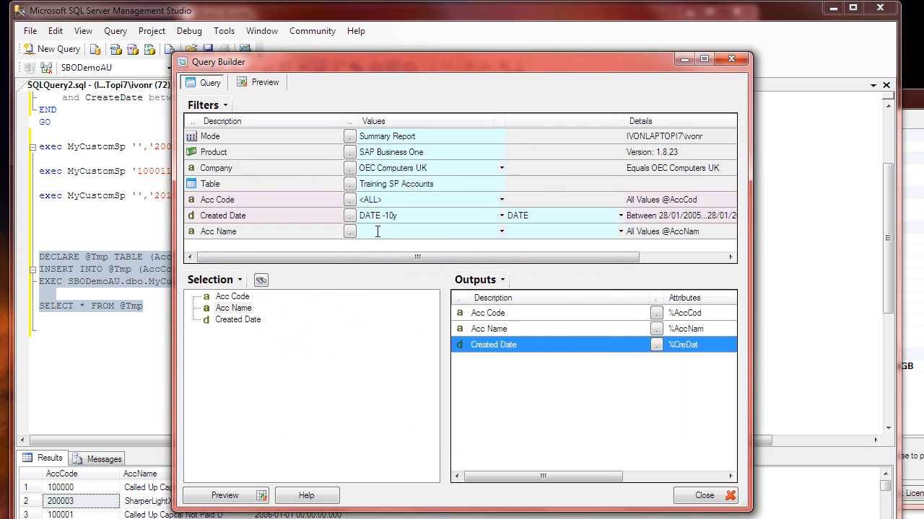
type("<like>")
key("Tab")
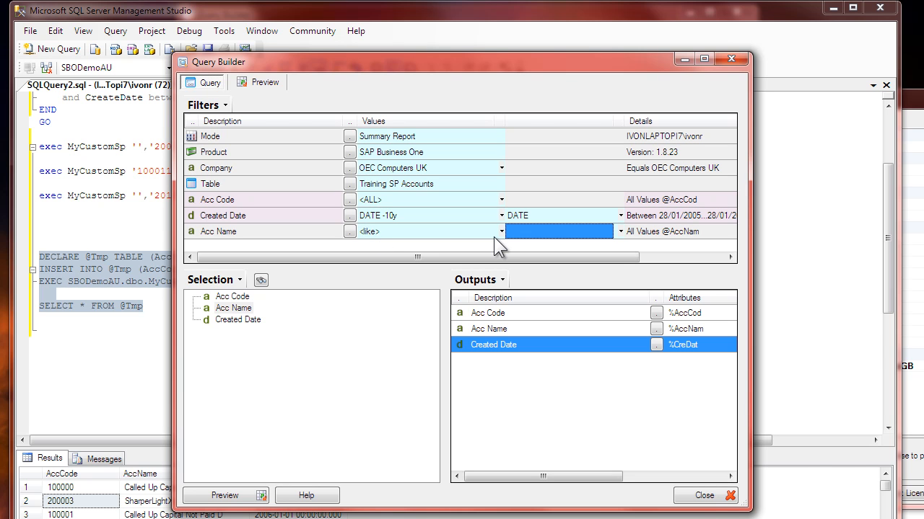
type("C%")
left_click(436, 204)
Step: Preview the query and check the account names returned by the Acc Name filter
left_click(264, 83)
left_click(309, 170)
left_click(316, 277)
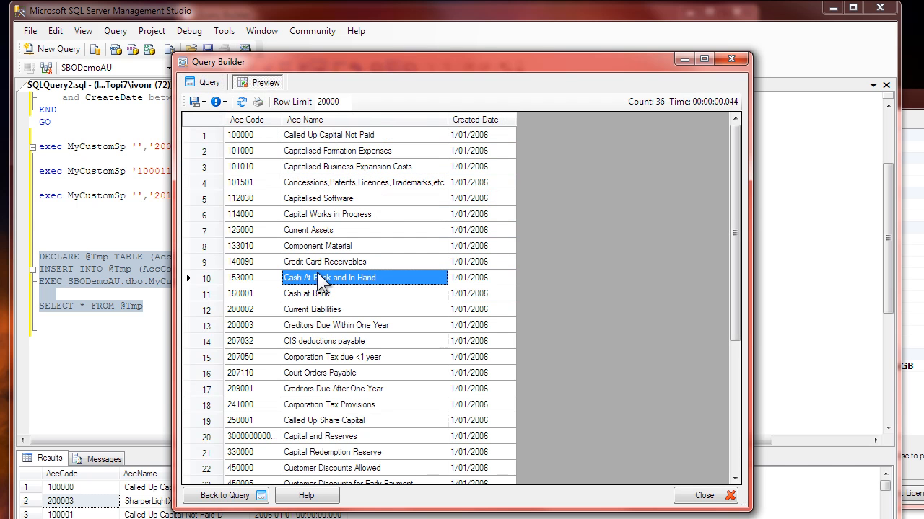
left_click(318, 342)
Step: Examine the CreatedDate and AccName conditions in the resolved SQL statement's WHERE clause, and return to the query definition
left_click(223, 103)
left_click(243, 134)
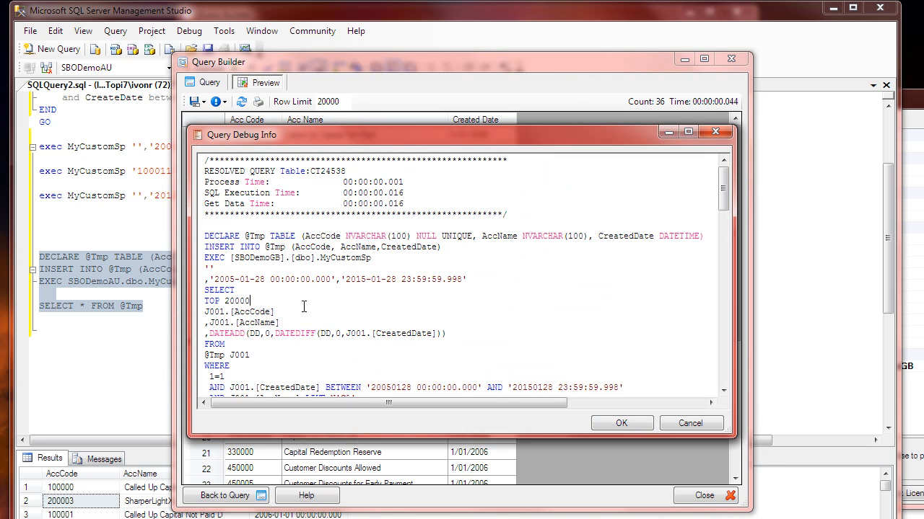
scroll(257, 327, "down", 3)
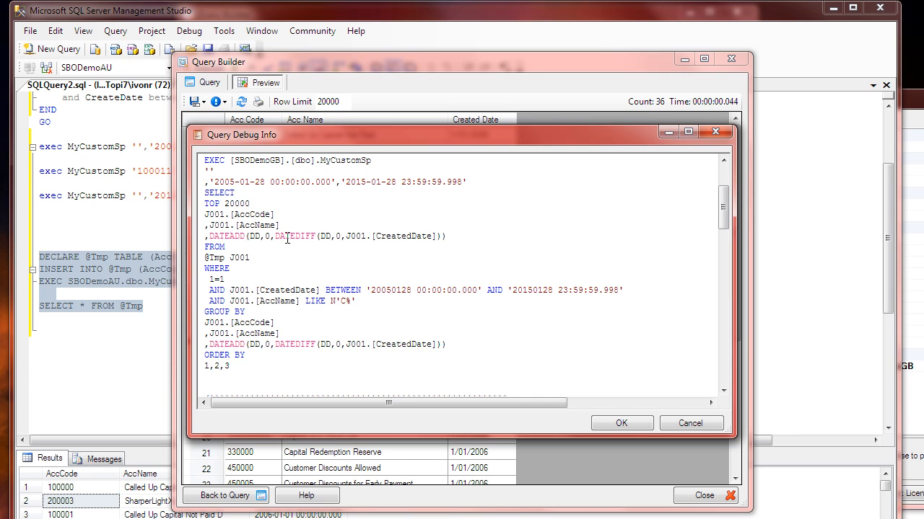
left_click_drag(356, 300, 208, 289)
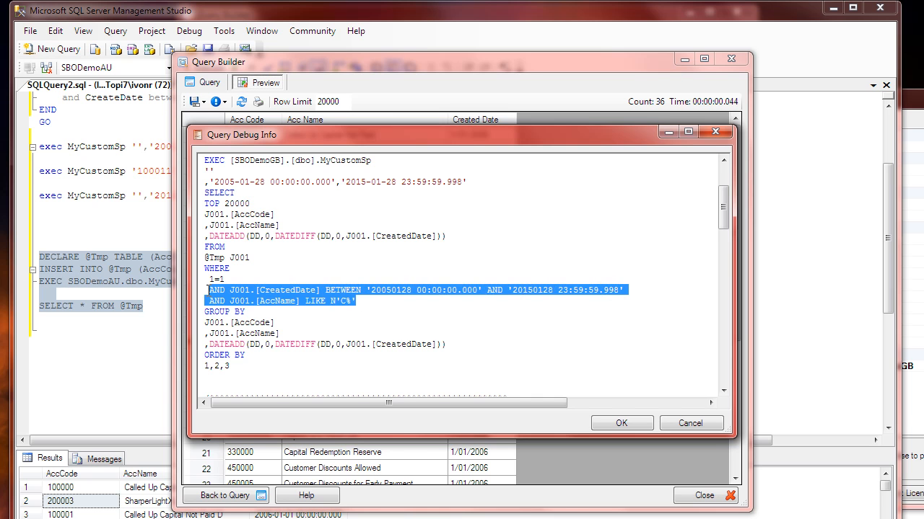
left_click(349, 310)
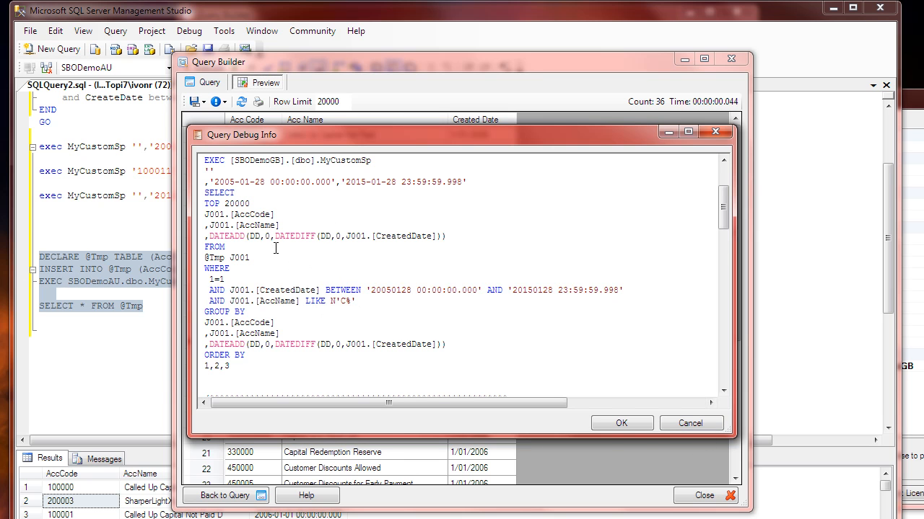
left_click(683, 423)
left_click(280, 198)
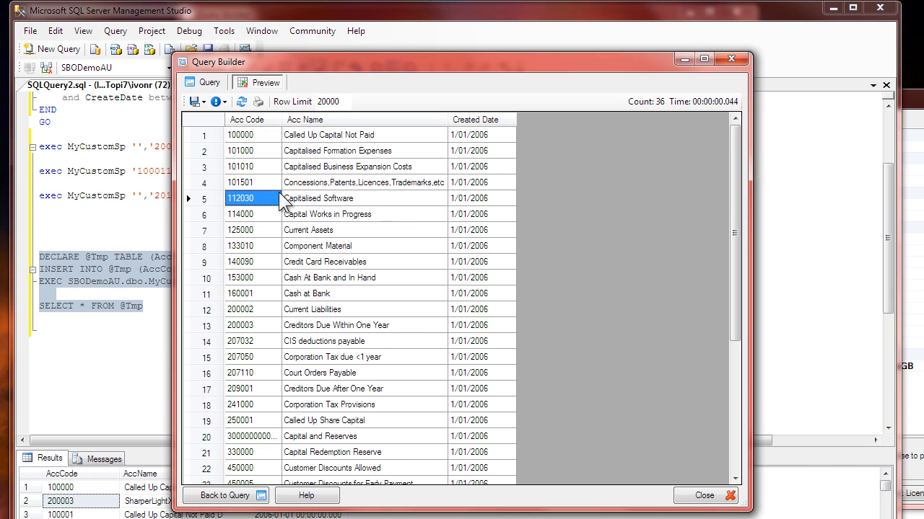
left_click(210, 80)
left_click(297, 202)
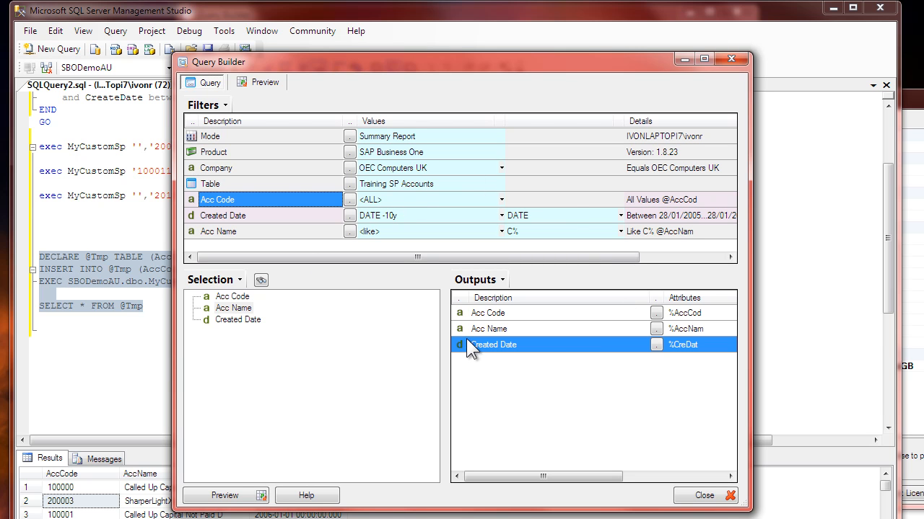
left_click(244, 215)
left_click(247, 229)
left_click(260, 216)
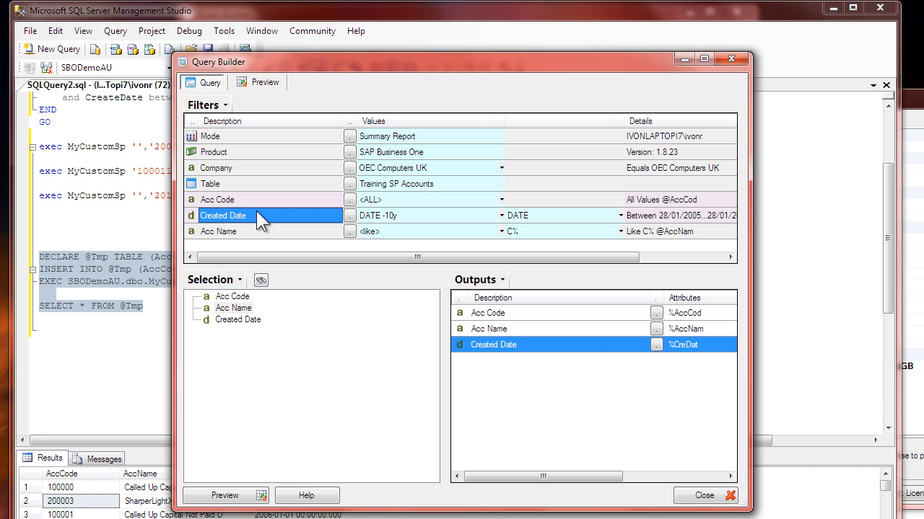
left_click(570, 328)
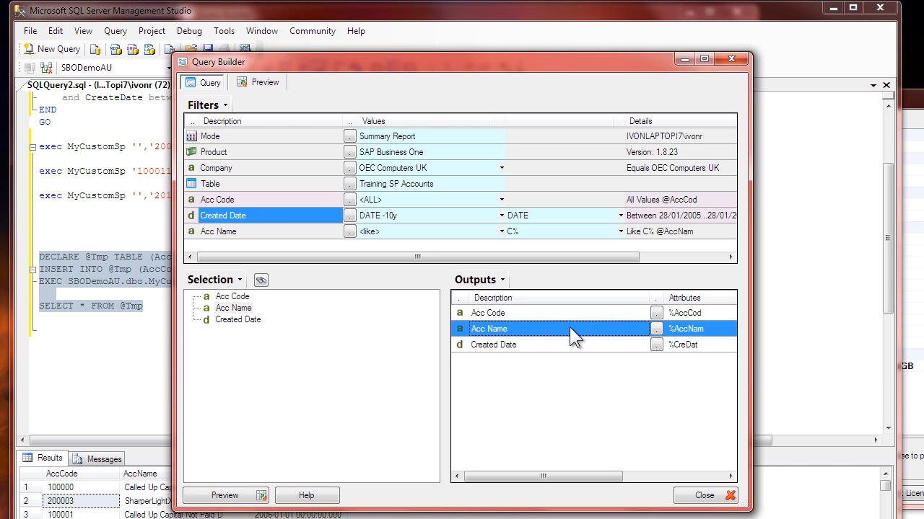